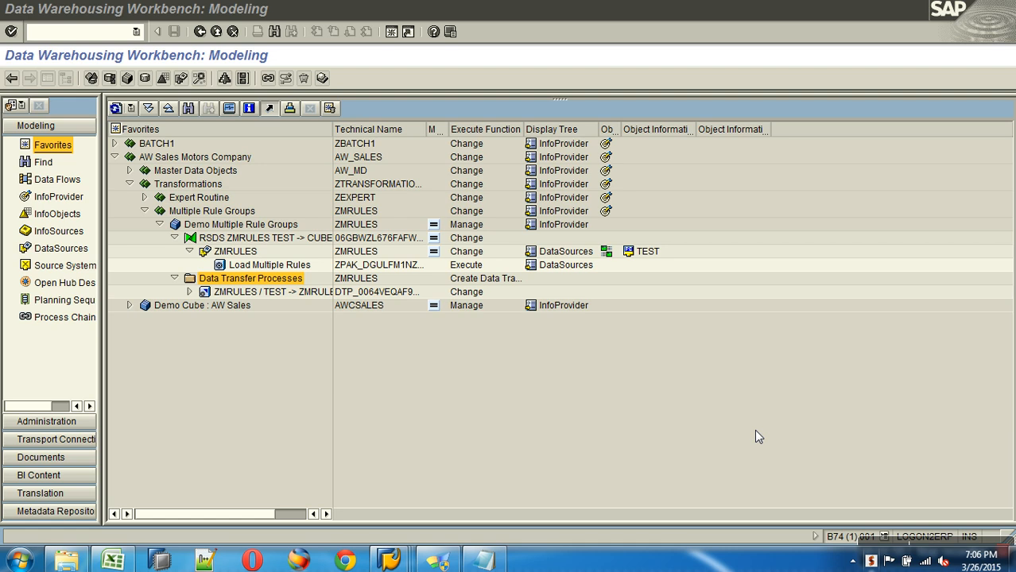
# Open the RSDS ZMRULES TEST -> CUBE ZMRULES transformation in change mode and examine the rule types offered for 0CALDAY.
pyautogui.doubleClick(320, 240)
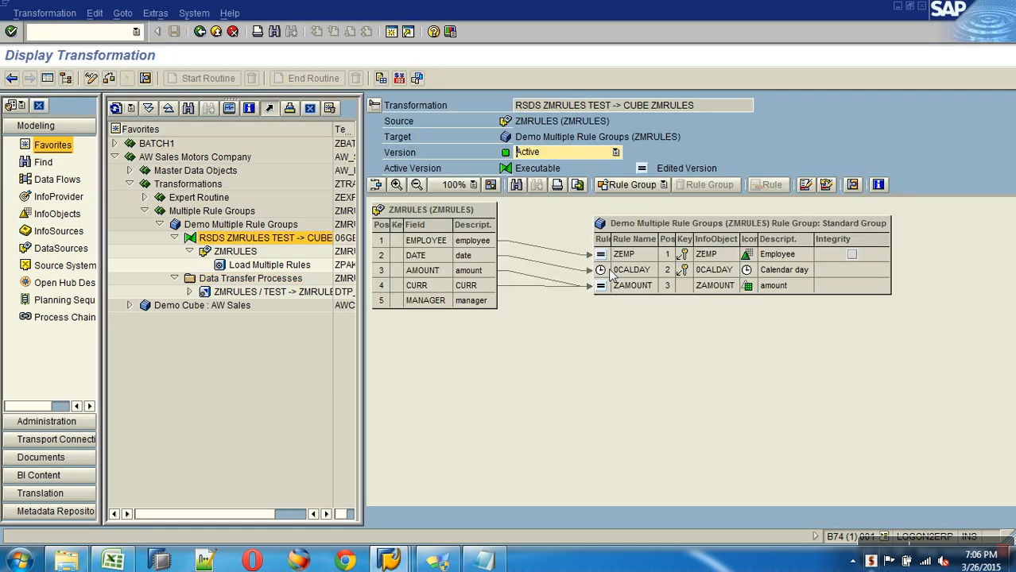
pyautogui.rightClick(611, 272)
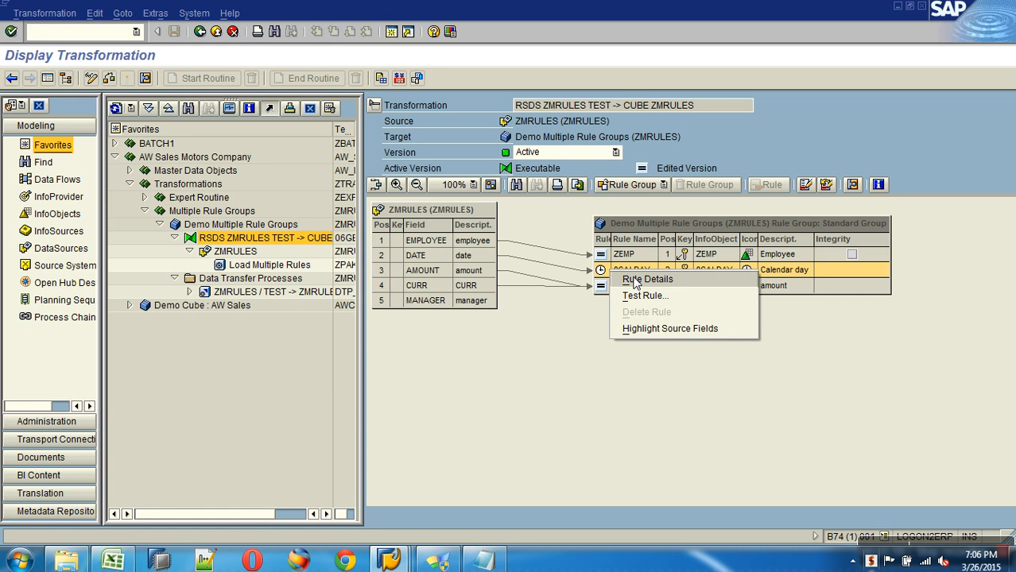
pyautogui.click(91, 78)
pyautogui.rightClick(614, 269)
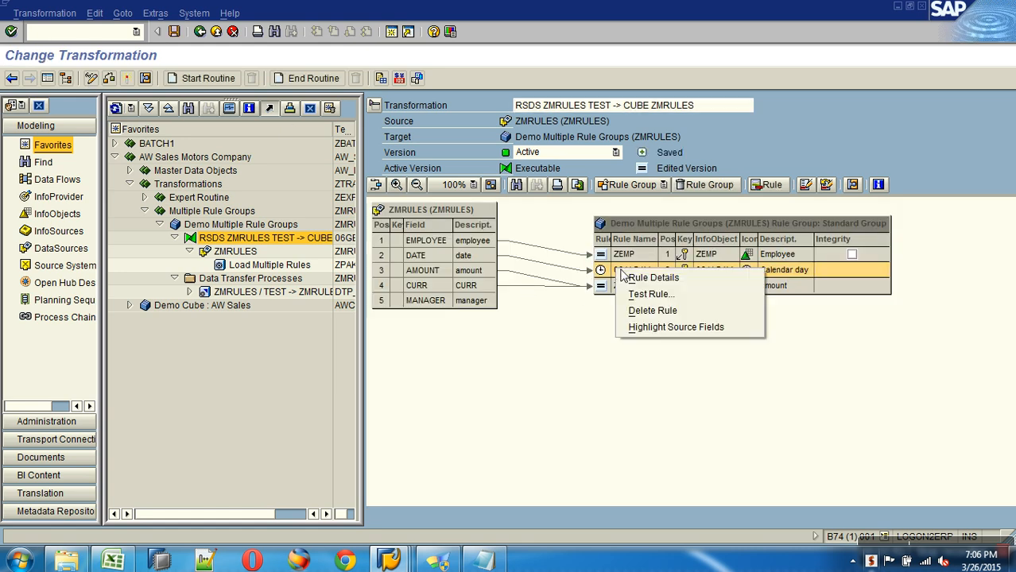
pyautogui.click(641, 275)
pyautogui.click(357, 220)
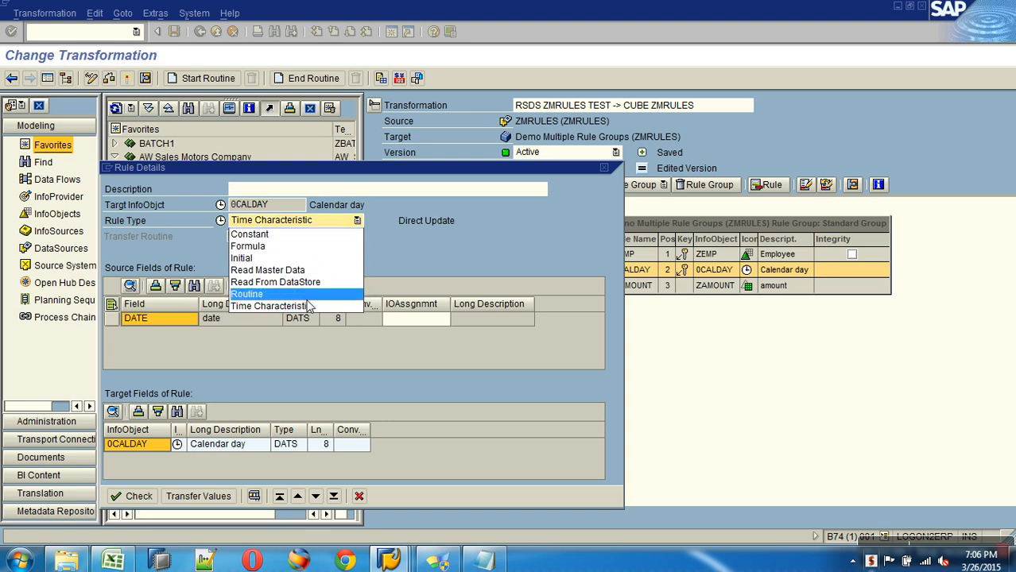
pyautogui.click(568, 254)
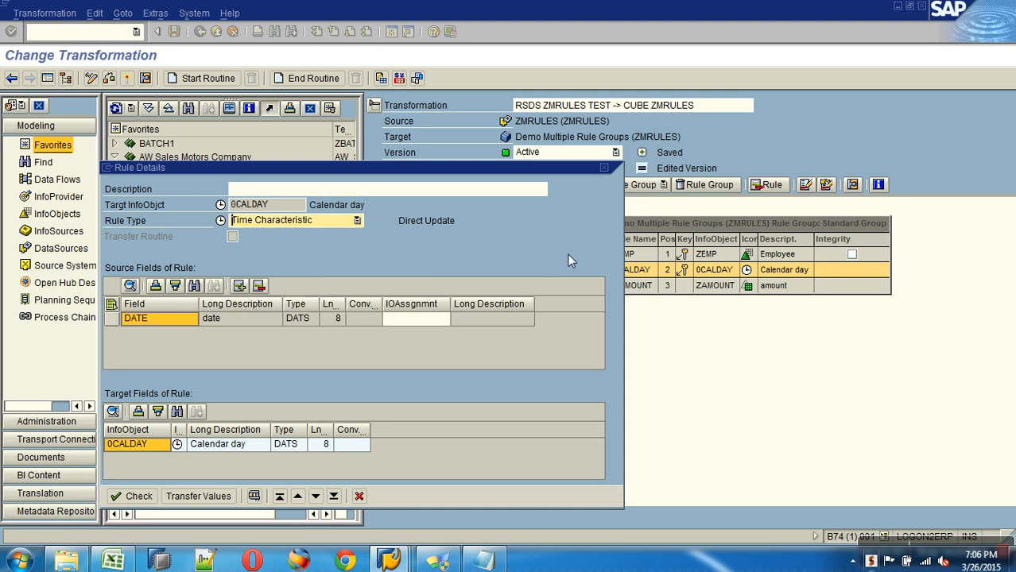
pyautogui.click(358, 496)
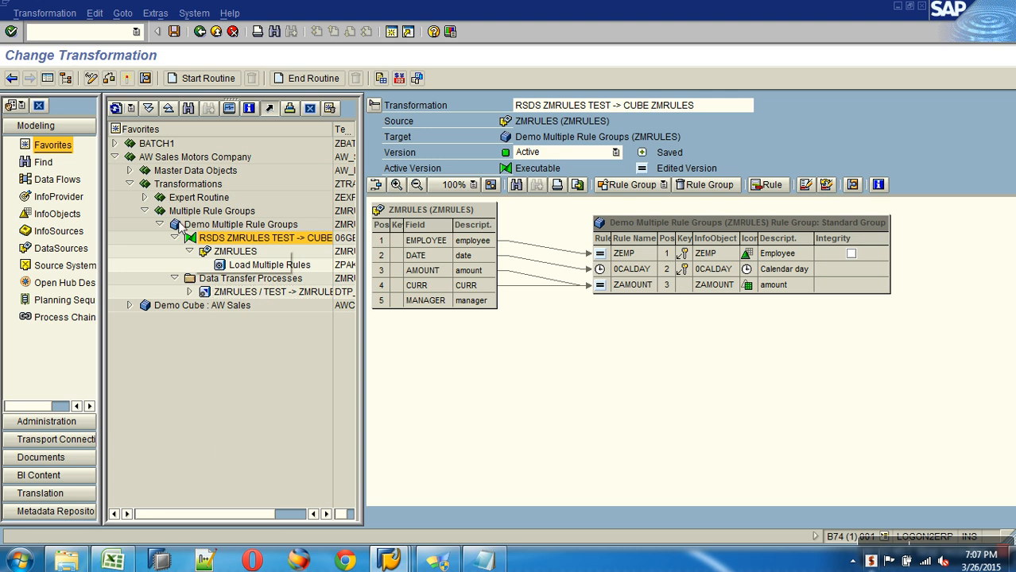
# Leave the transformation and go to the old Administrator Workbench with the command /nrsa1old.
pyautogui.click(114, 143)
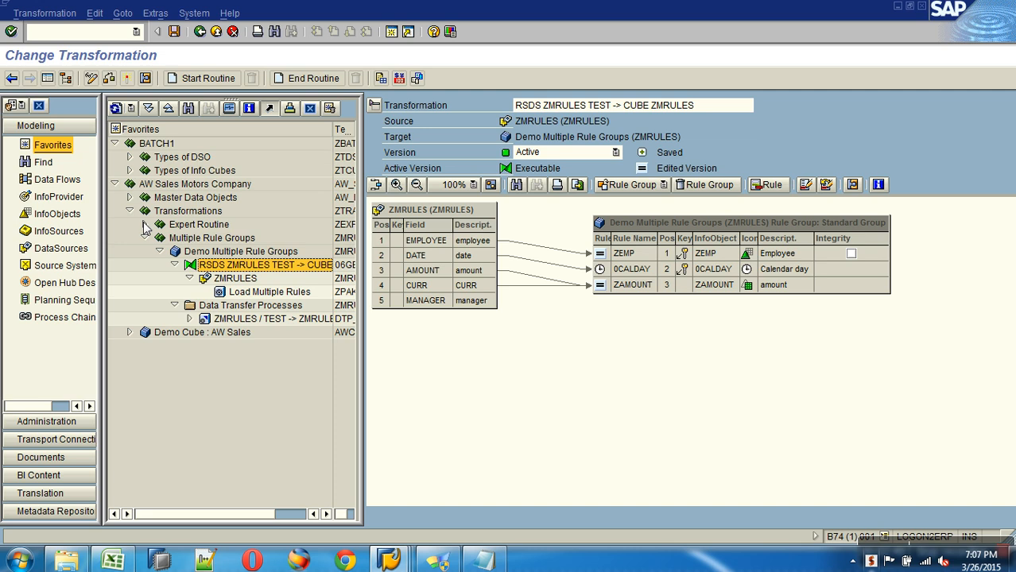
pyautogui.click(115, 38)
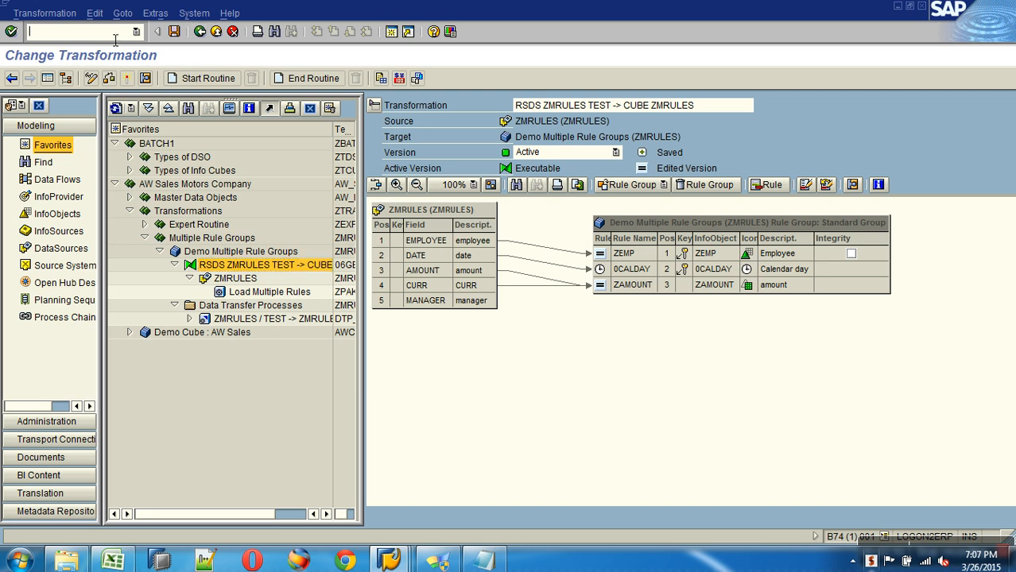
pyautogui.write('/nrsa1old')
pyautogui.press('Return')
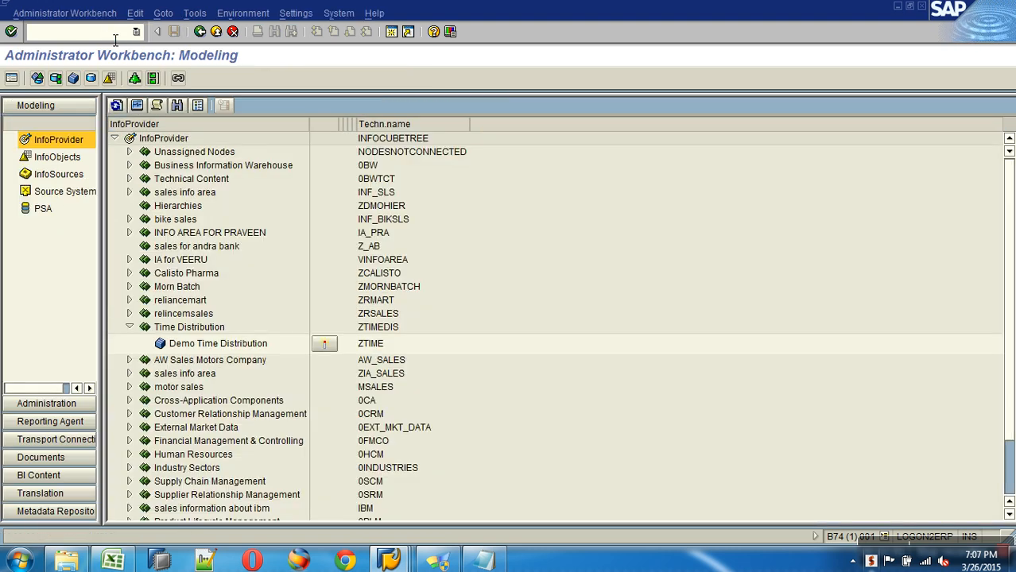
# Open the ZTIME InfoCube and examine its Time dimension, Dimension 1 and key figures, then return to the InfoProvider tree.
pyautogui.click(370, 348)
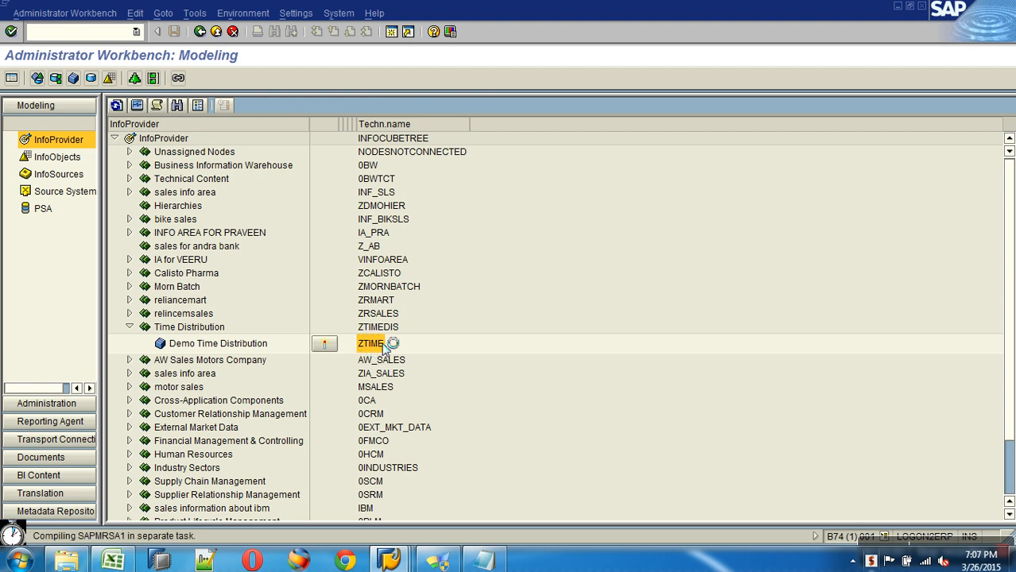
pyautogui.rightClick(385, 344)
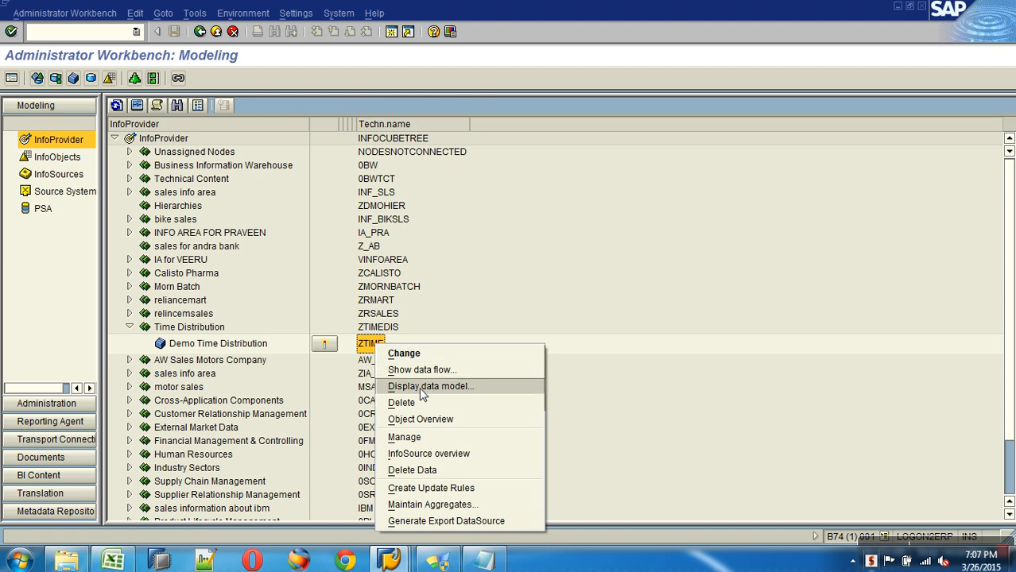
pyautogui.click(407, 354)
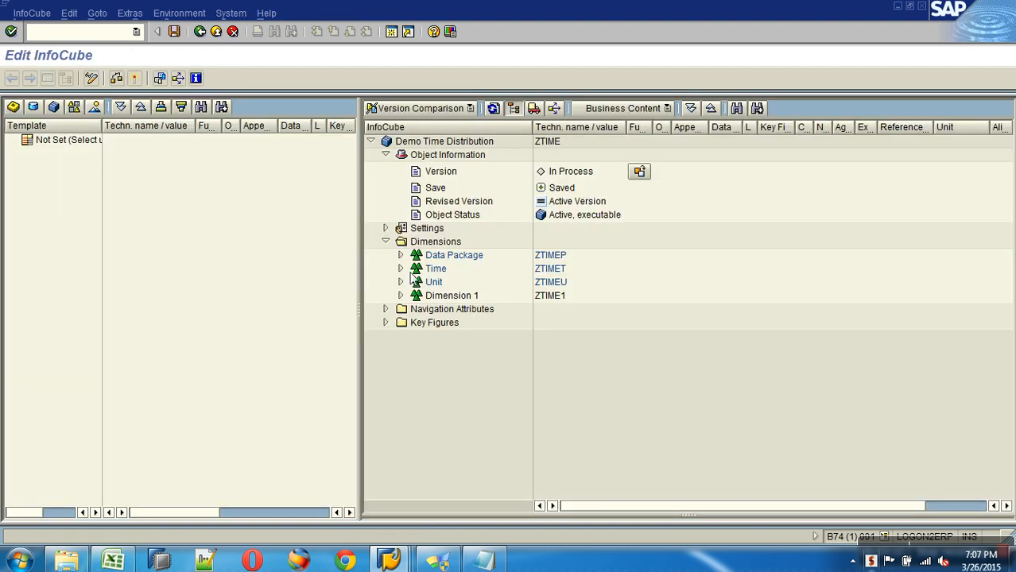
pyautogui.click(400, 271)
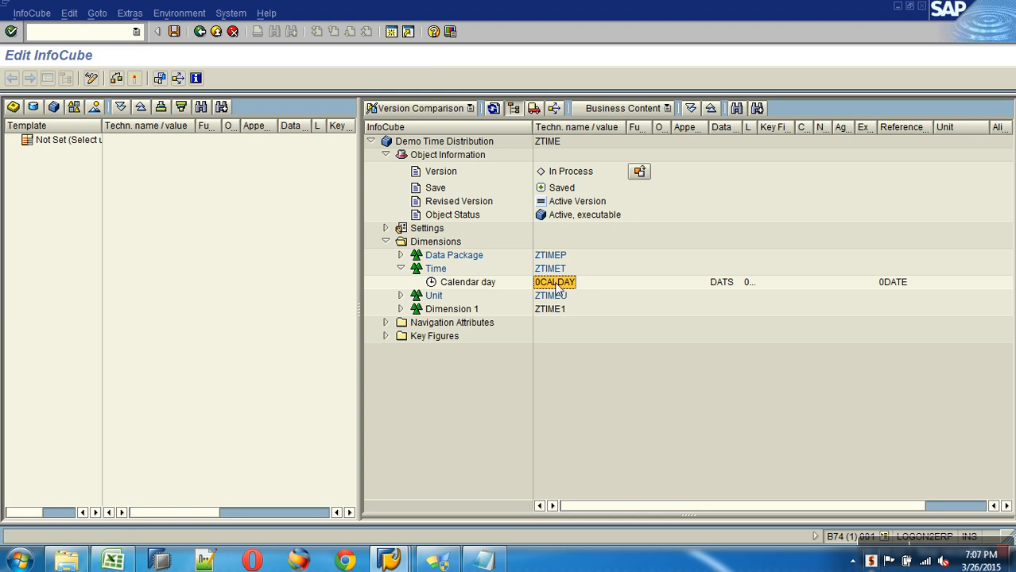
pyautogui.click(399, 311)
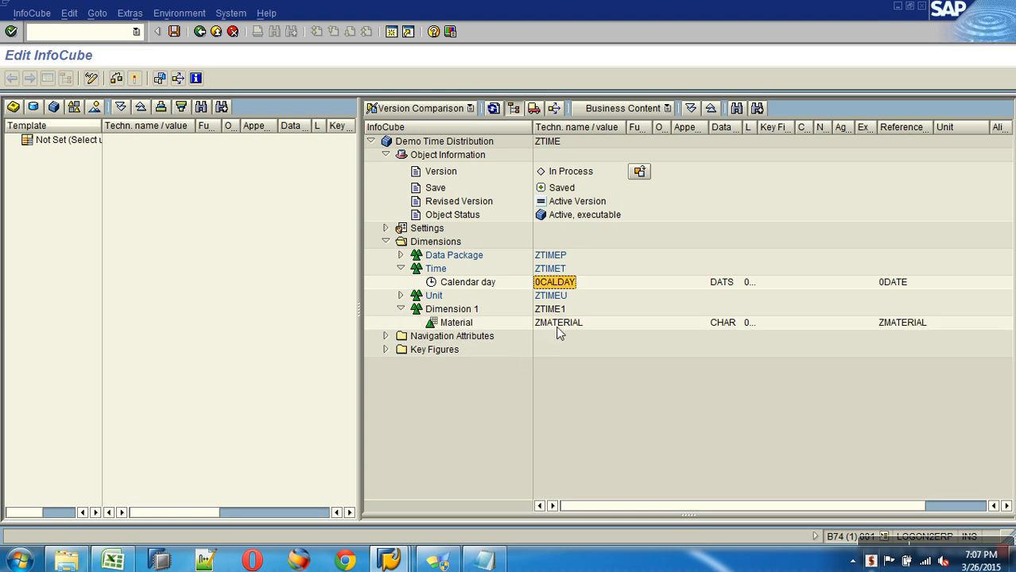
pyautogui.click(387, 351)
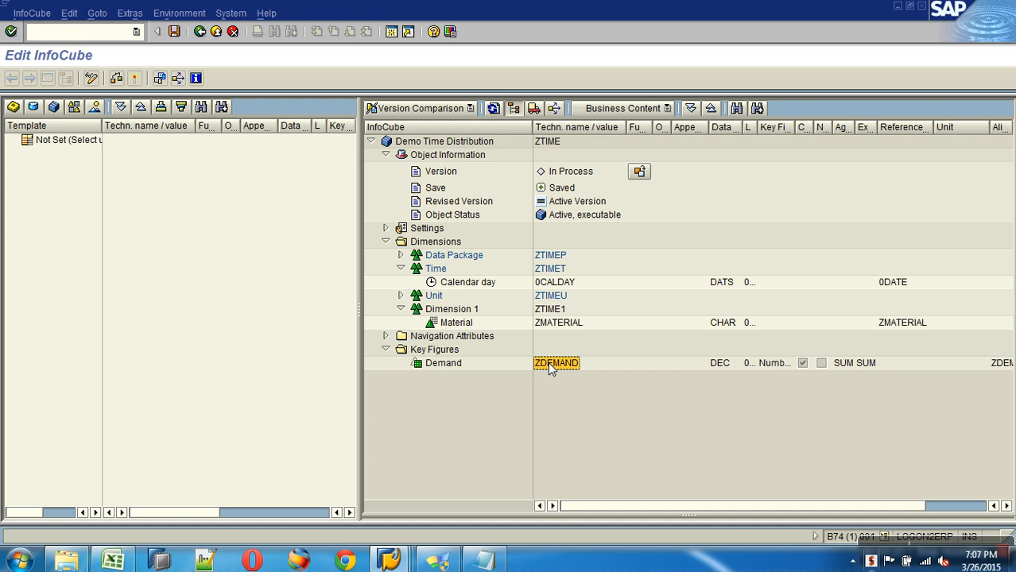
pyautogui.click(216, 32)
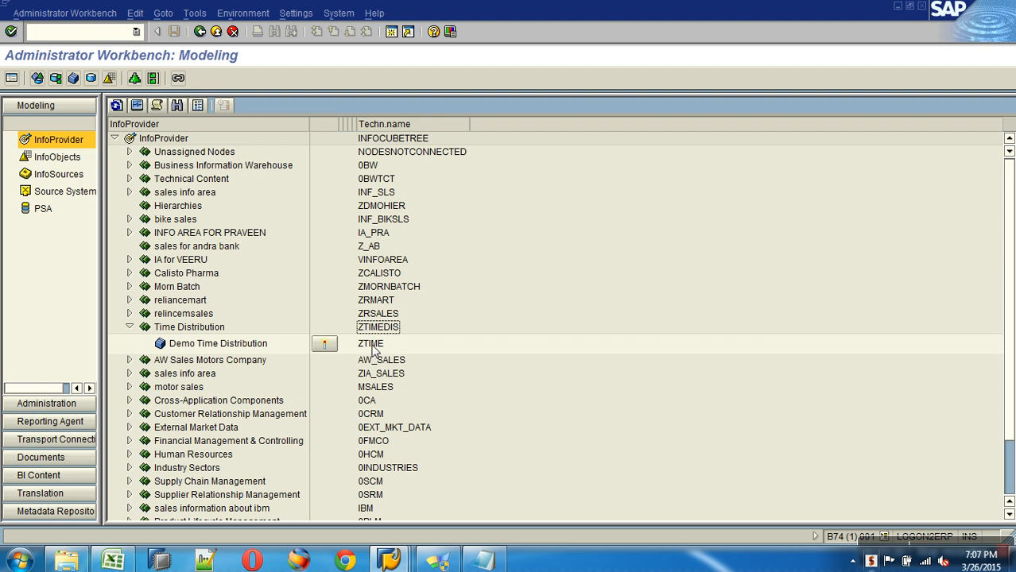
# Open the tIME file from the All files folder inside Vedios Sharing on the desktop.
pyautogui.click(373, 345)
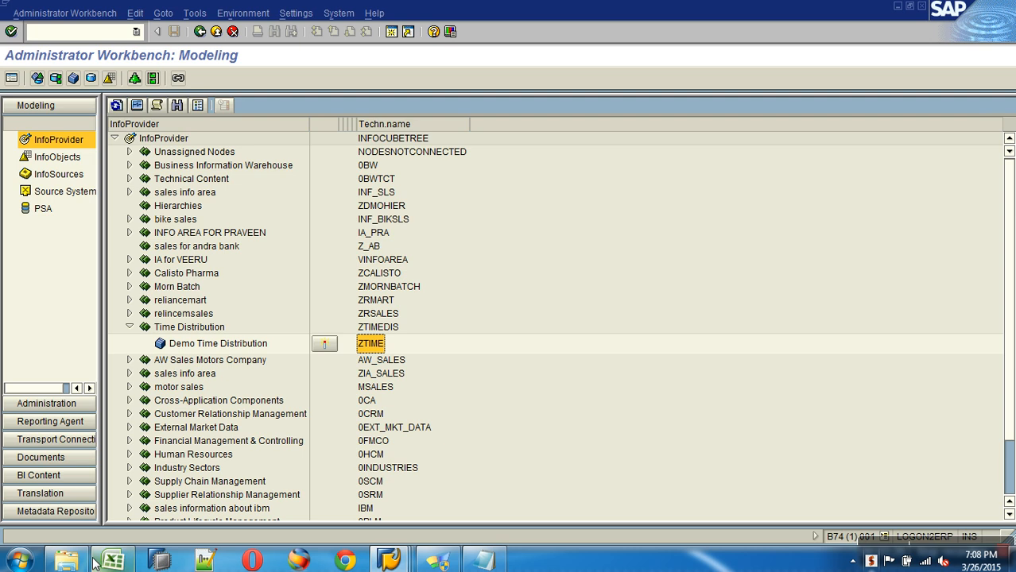
pyautogui.click(67, 562)
pyautogui.click(434, 231)
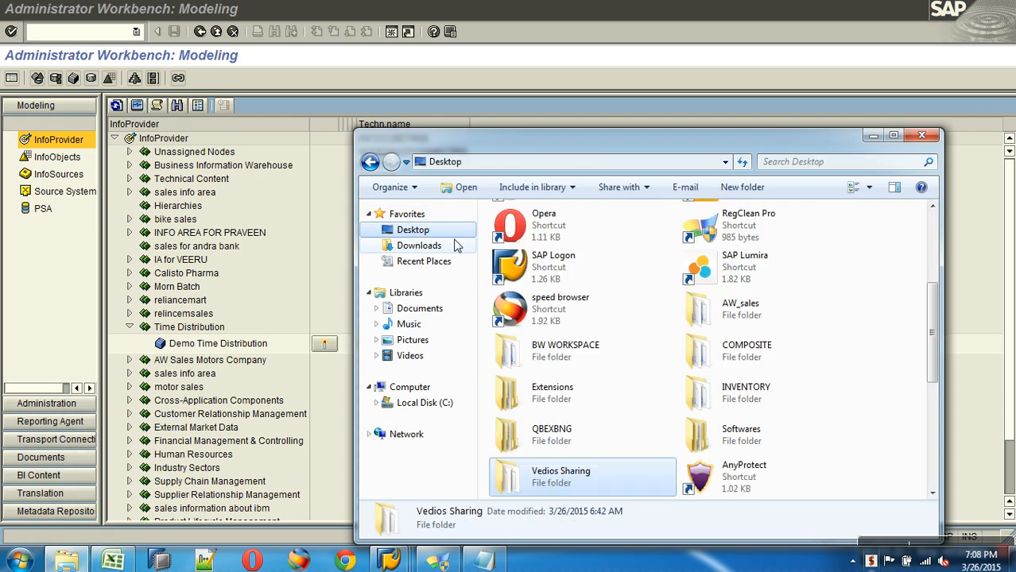
pyautogui.doubleClick(589, 477)
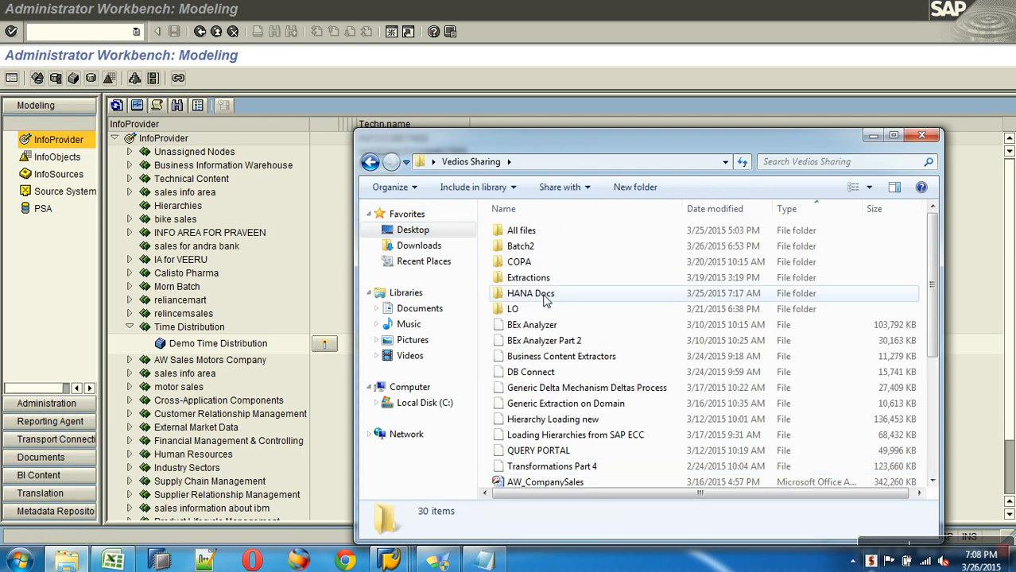
pyautogui.doubleClick(516, 237)
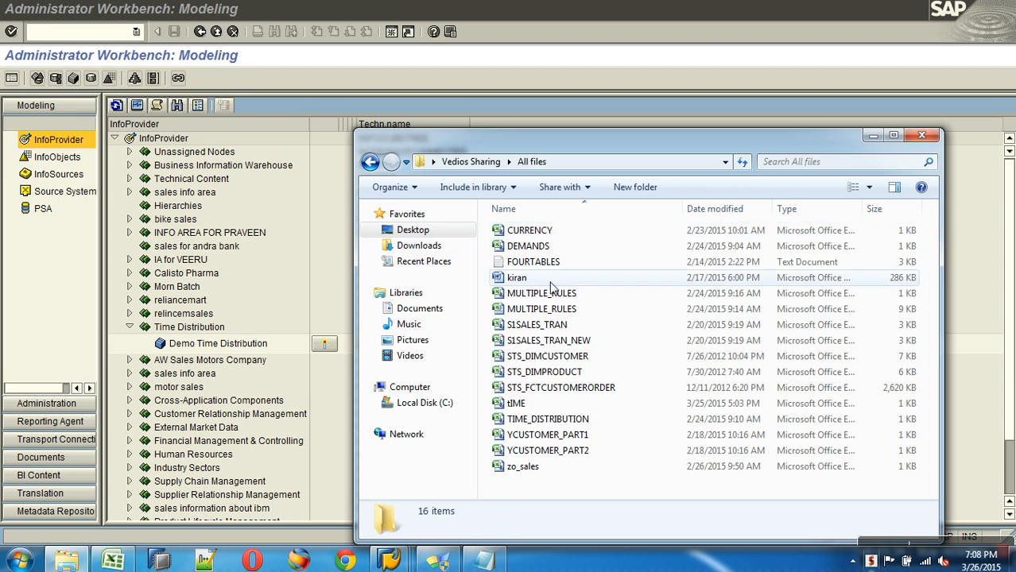
pyautogui.doubleClick(521, 404)
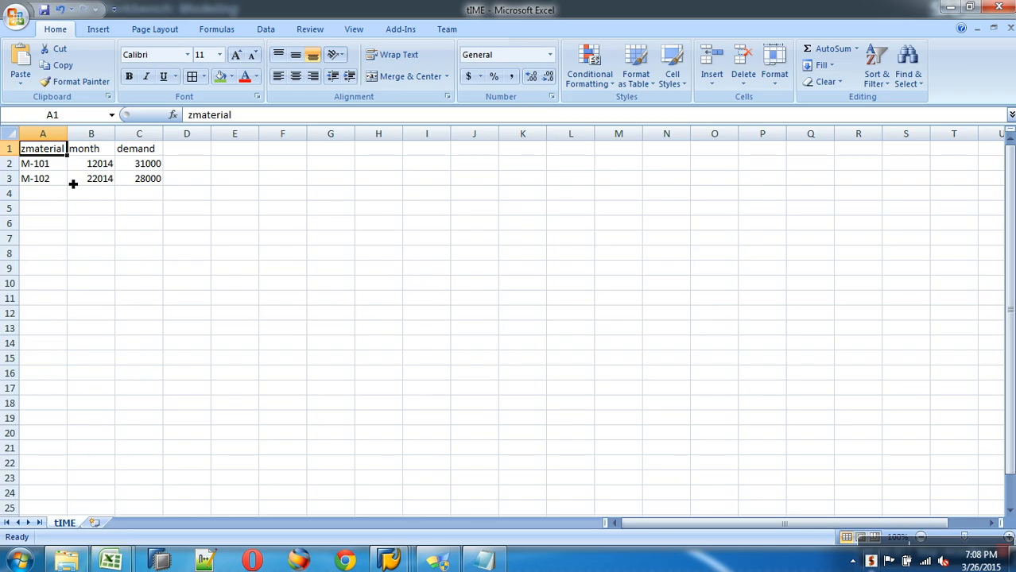
# Format the month column (column B) as Text.
pyautogui.moveTo(46, 168); pyautogui.dragTo(153, 183)
pyautogui.click(103, 135)
pyautogui.rightClick(104, 134)
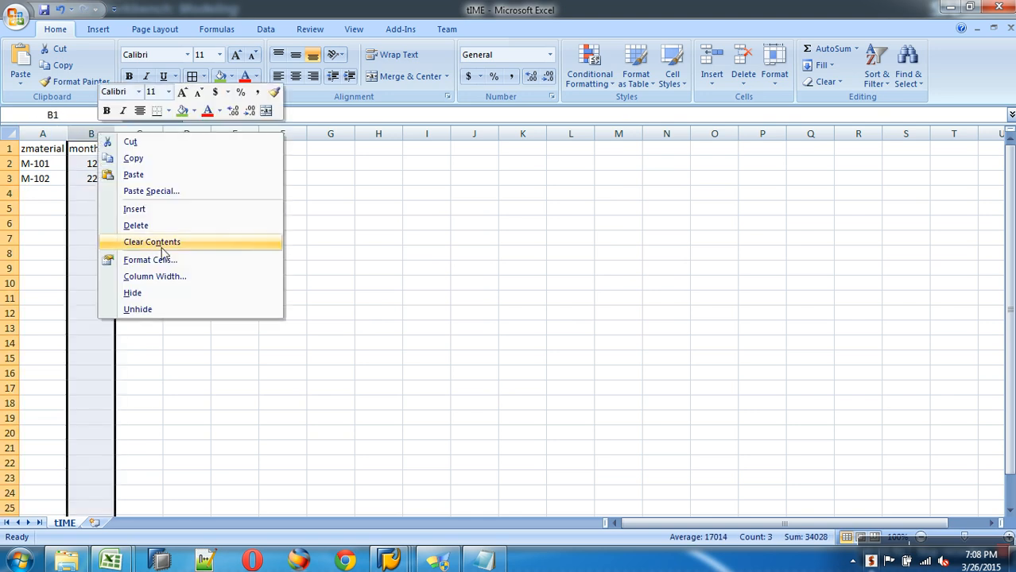
pyautogui.click(164, 262)
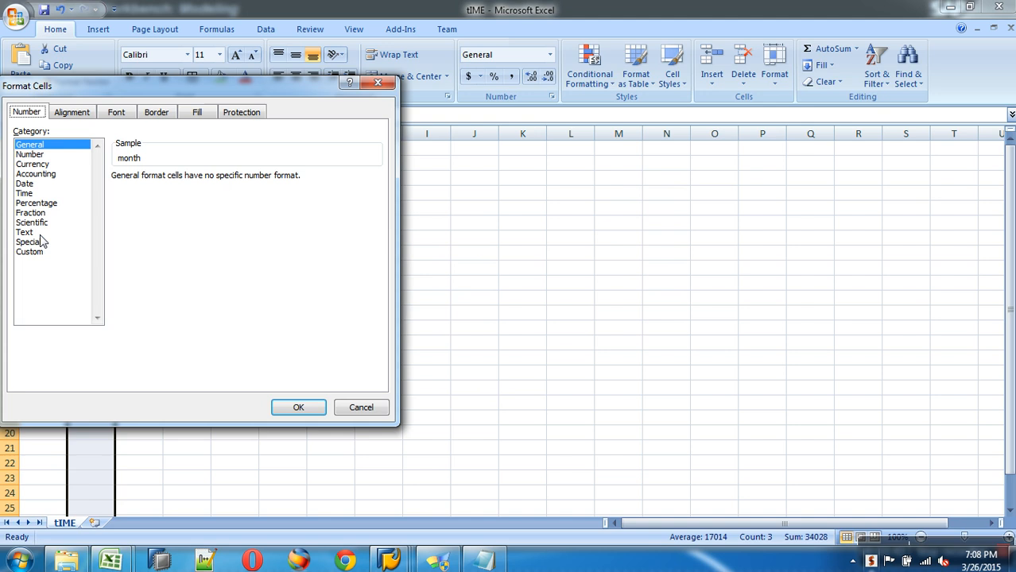
pyautogui.click(25, 233)
pyautogui.click(287, 409)
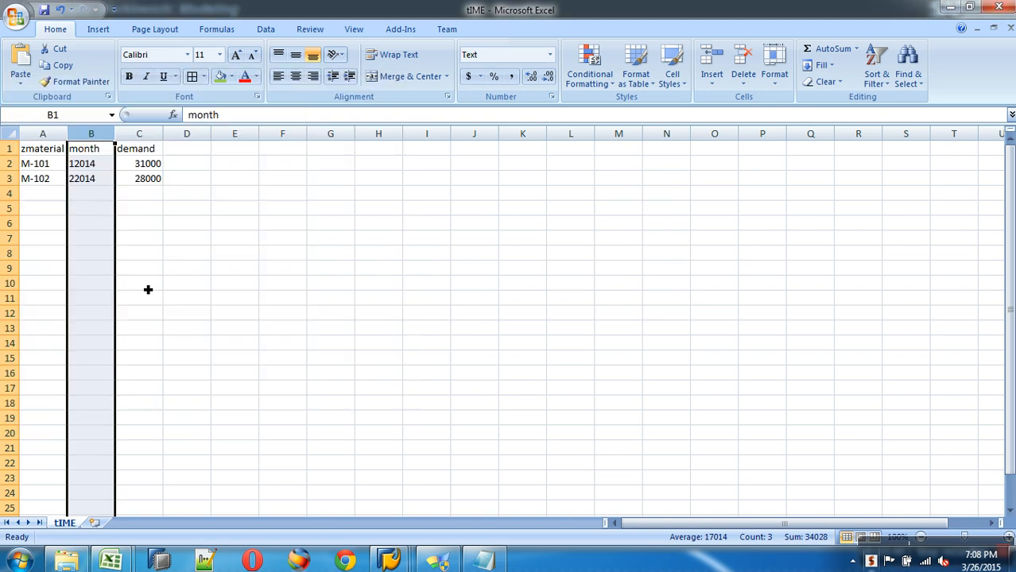
# Add a leading zero to both month values so B2 reads 012014 and B3 reads 022014.
pyautogui.click(92, 168)
pyautogui.click(191, 114)
pyautogui.write('0')
pyautogui.click(165, 222)
pyautogui.click(88, 183)
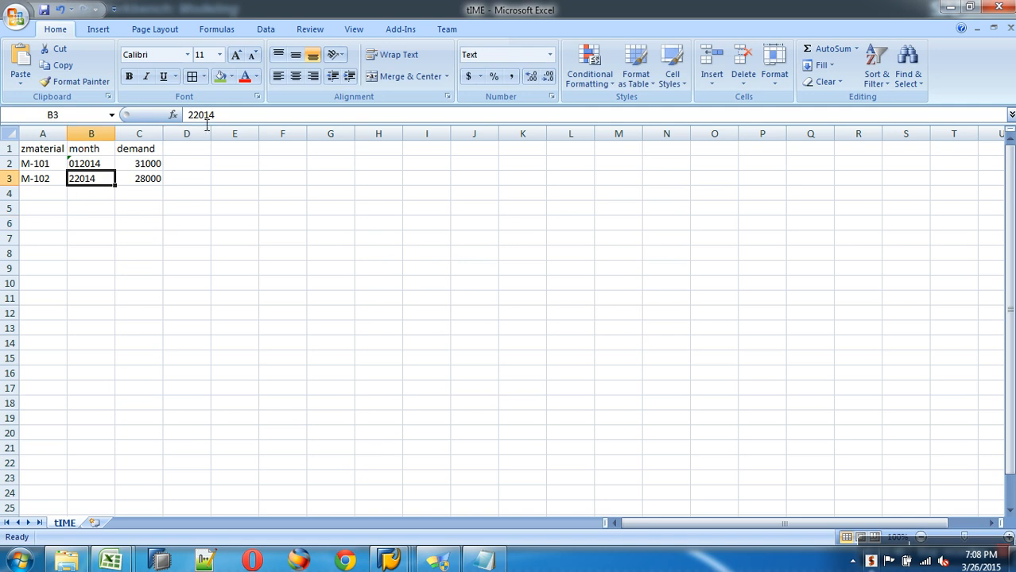
pyautogui.click(191, 120)
pyautogui.write('0')
pyautogui.click(243, 211)
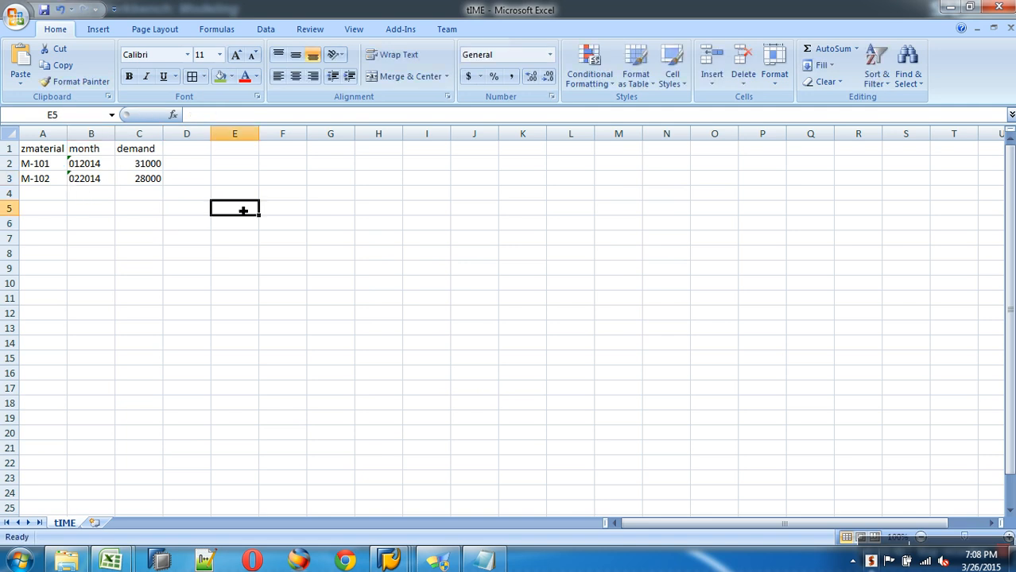
# Save the tIME file, keeping its CSV format, and close it.
pyautogui.click(141, 184)
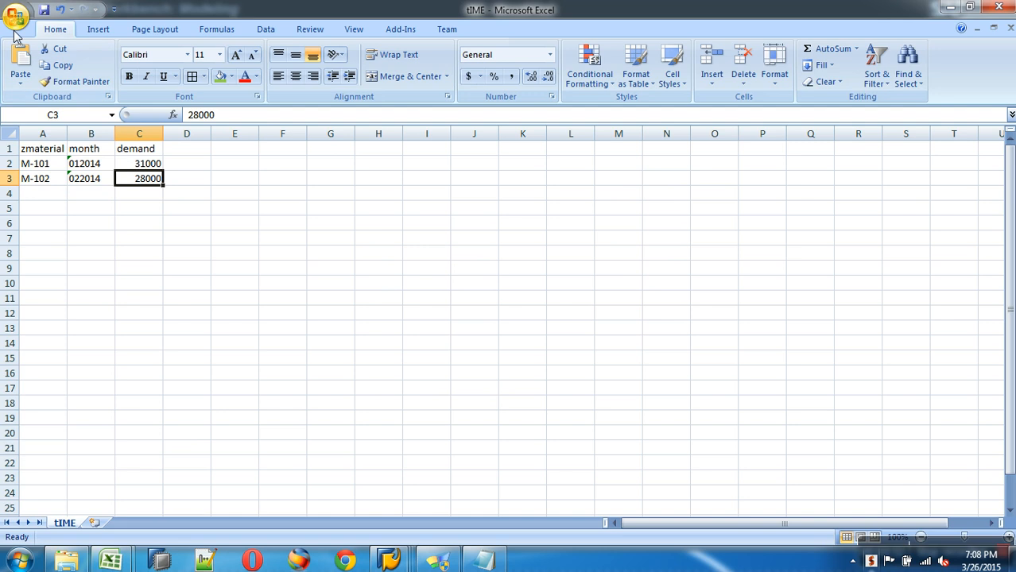
pyautogui.click(43, 10)
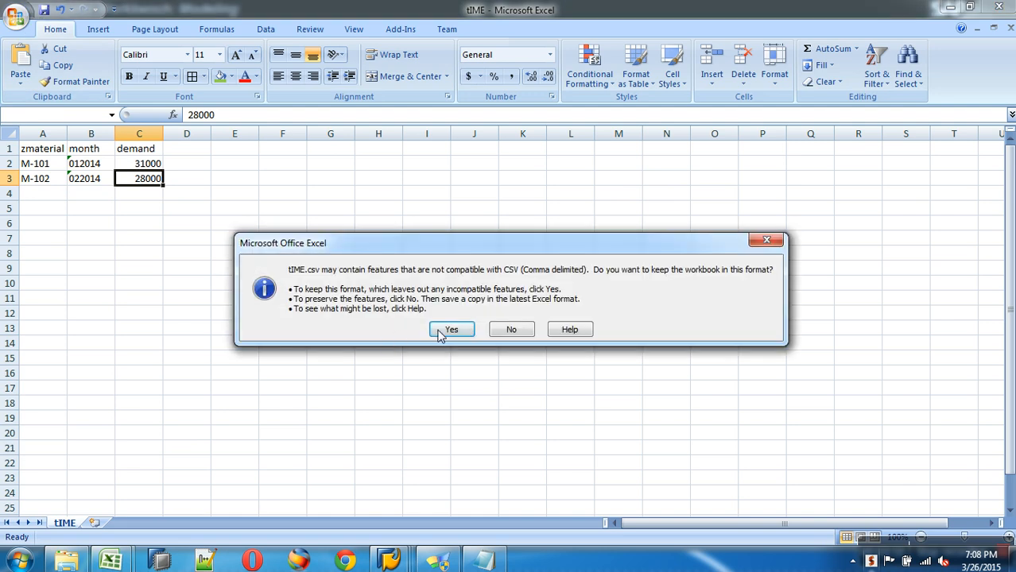
pyautogui.click(450, 330)
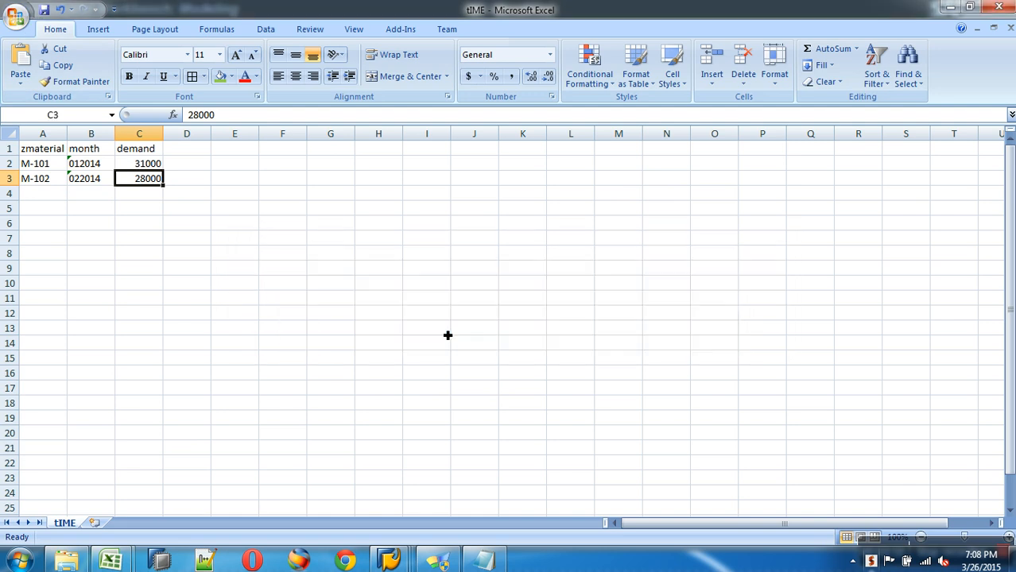
pyautogui.click(1009, 30)
pyautogui.click(465, 319)
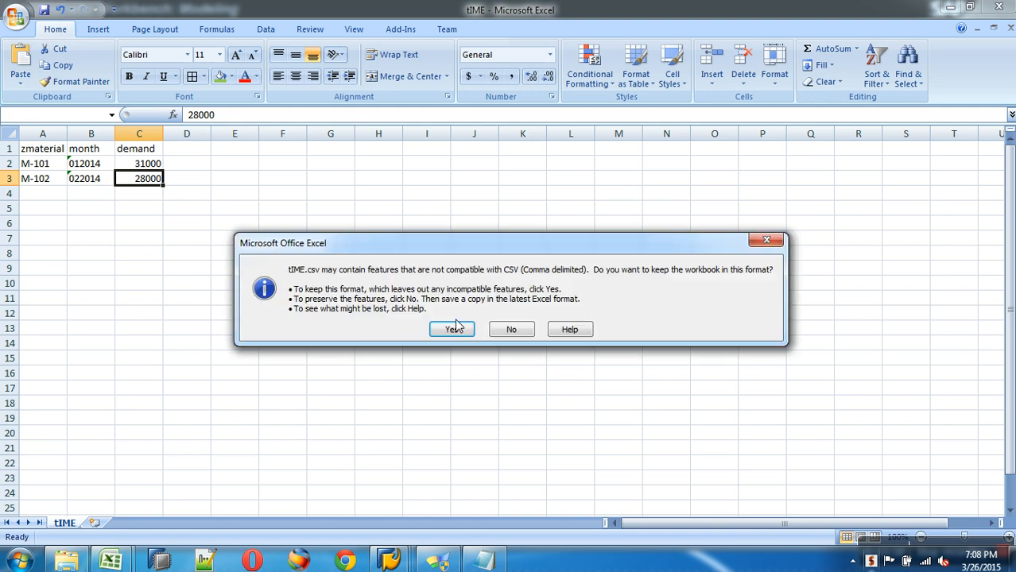
pyautogui.click(470, 334)
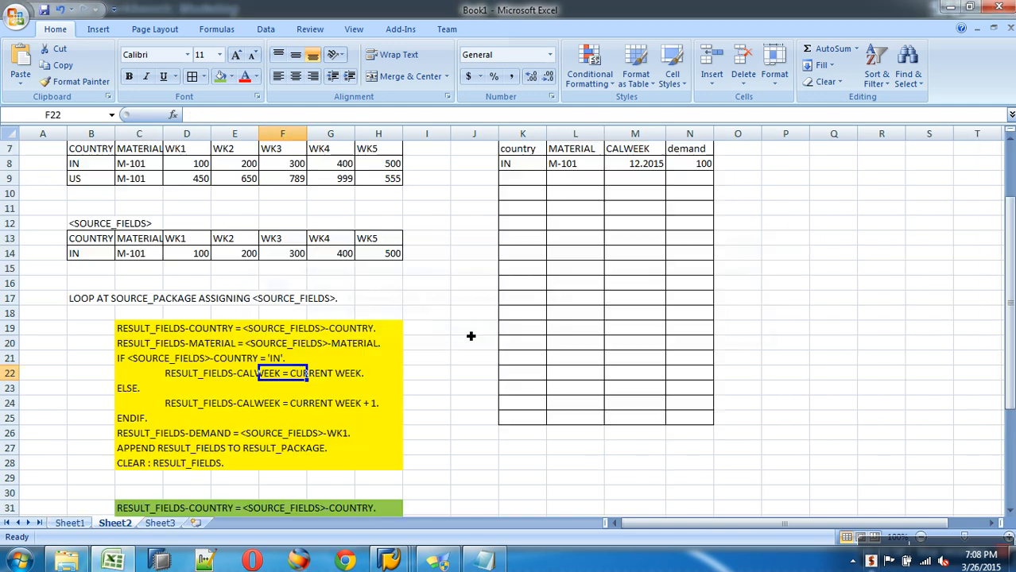
# Switch to SAP, show the InfoSources tree and collapse its Unassigned Nodes branch.
pyautogui.click(404, 563)
pyautogui.click(414, 524)
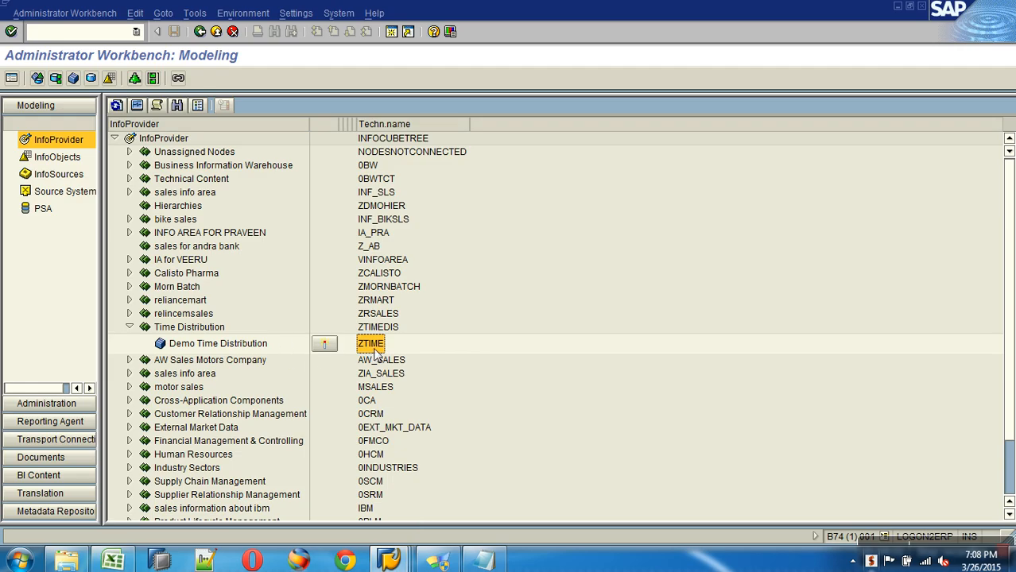
pyautogui.click(69, 180)
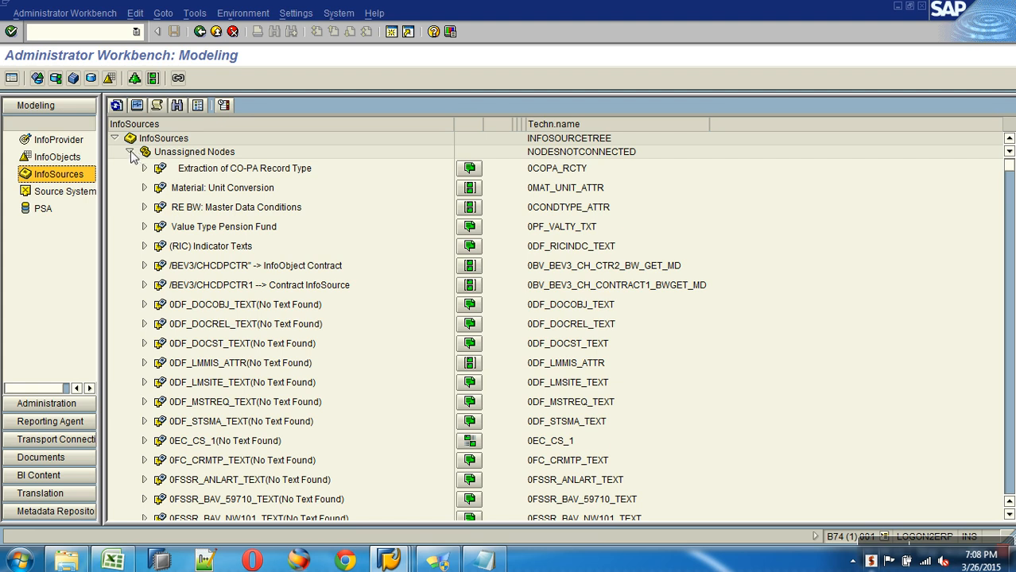
pyautogui.click(129, 152)
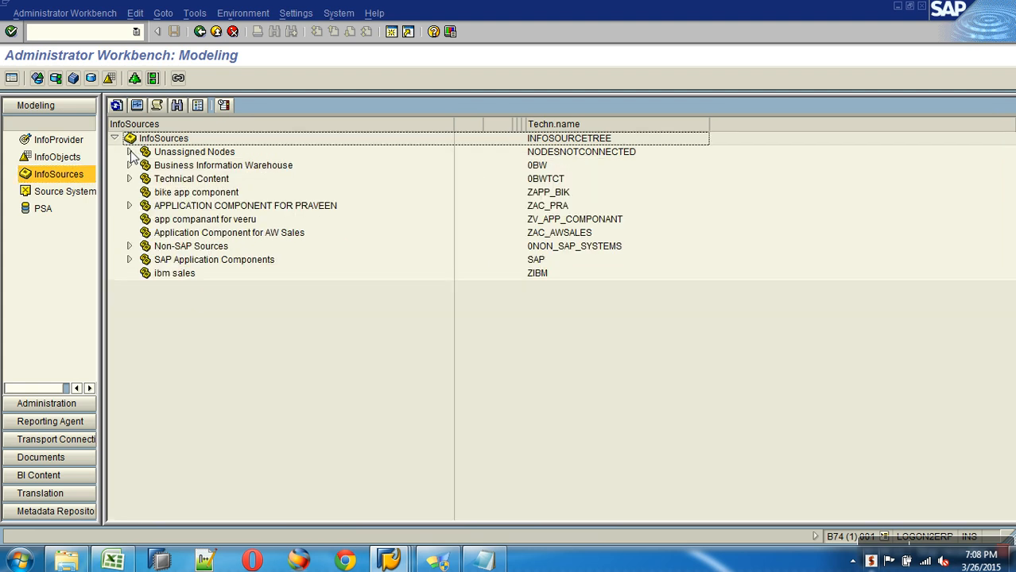
# Create a flexible-update InfoSource ZTIME with the description ZTIME under the ibm sales application component.
pyautogui.rightClick(178, 275)
pyautogui.click(249, 334)
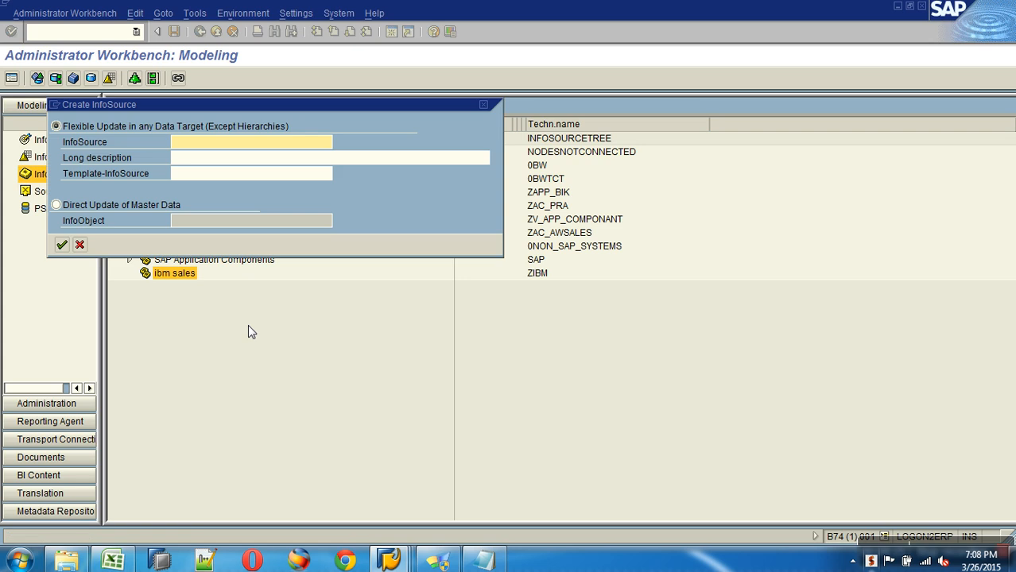
pyautogui.write('ZTIME')
pyautogui.click(220, 156)
pyautogui.write('ZTIME')
pyautogui.click(61, 244)
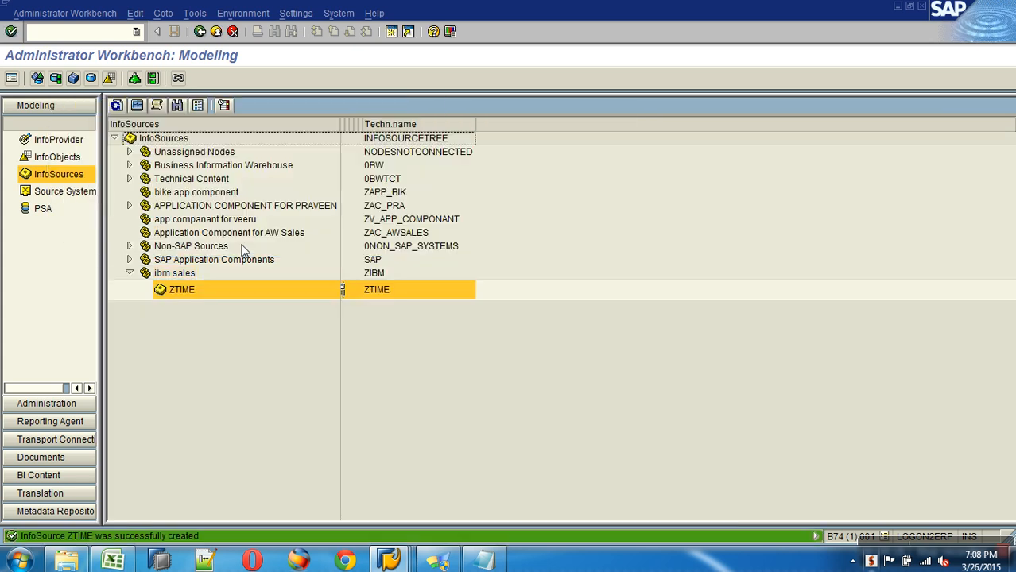
# Refresh the InfoSource tree and open the ZTIME InfoSource under ibm sales for changing.
pyautogui.click(119, 109)
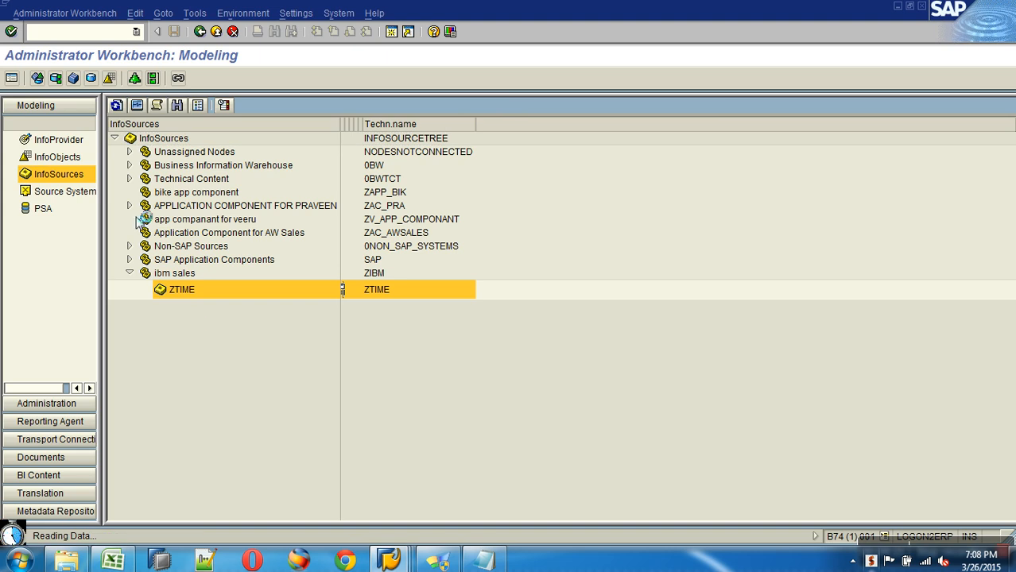
pyautogui.click(182, 291)
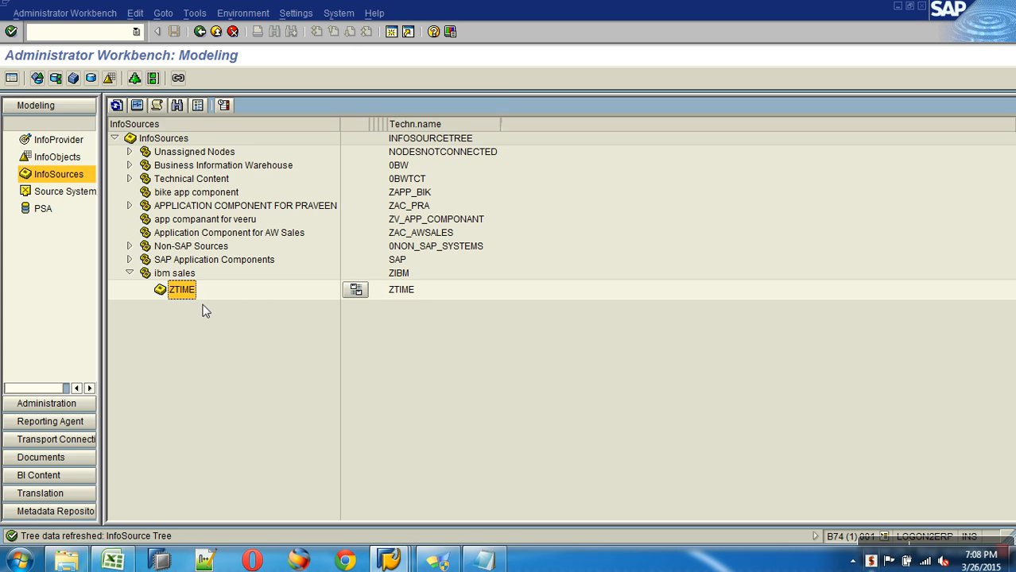
pyautogui.rightClick(186, 295)
pyautogui.click(218, 301)
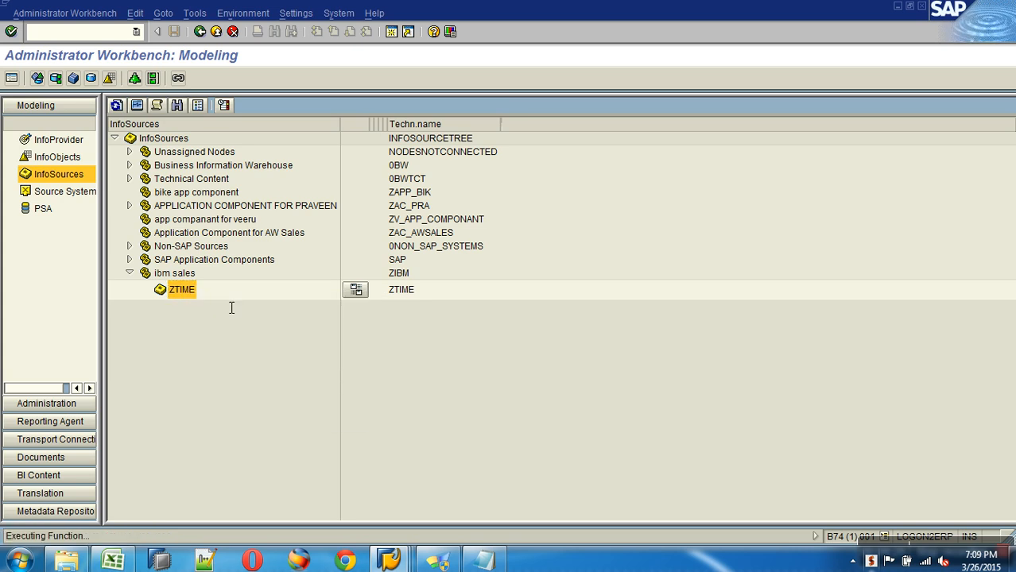
# Copy all fields of the template InfoCube ZTIME into the InfoSource's communication structure and show their details.
pyautogui.click(142, 169)
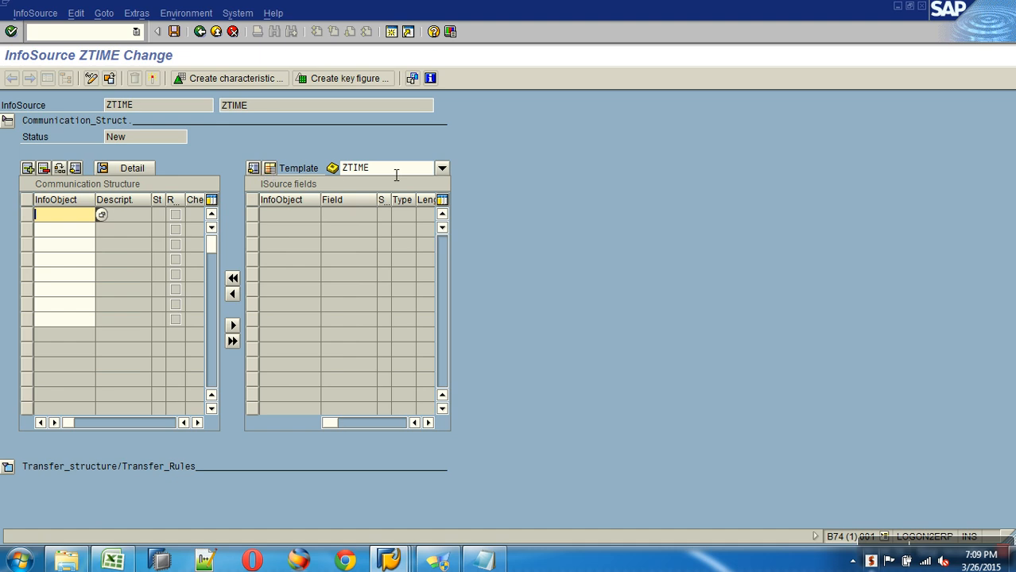
pyautogui.click(441, 170)
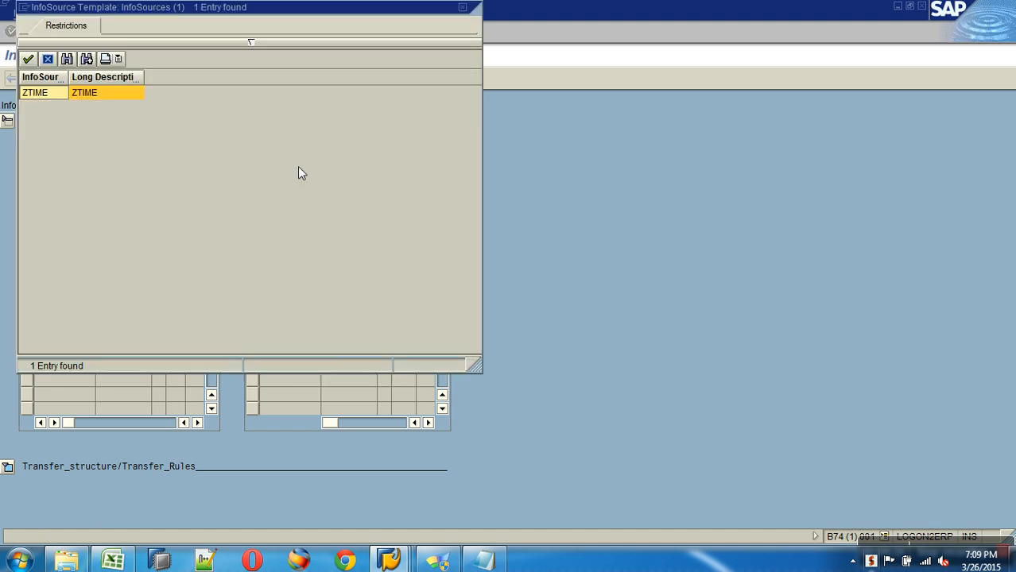
pyautogui.click(29, 60)
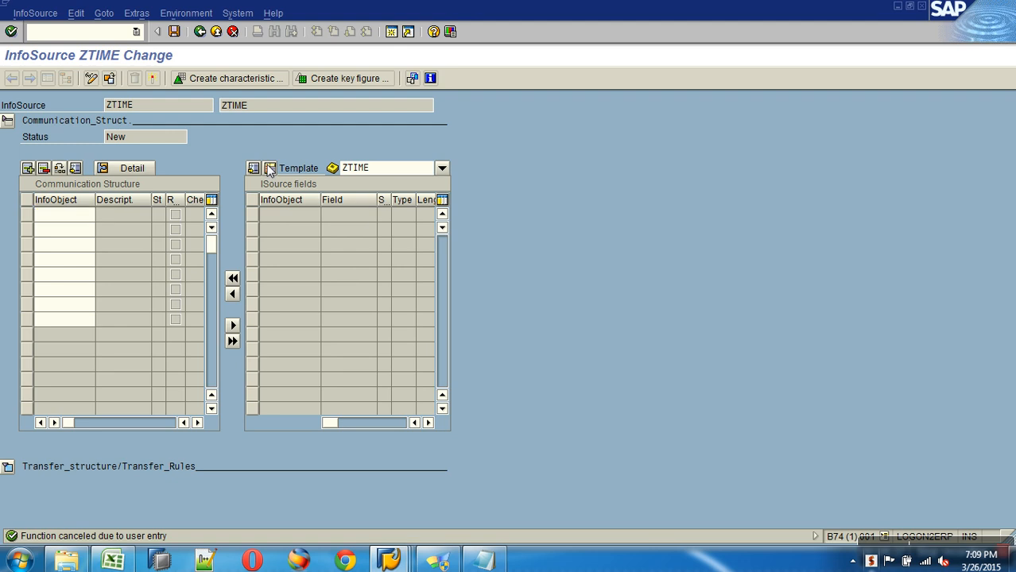
pyautogui.click(39, 127)
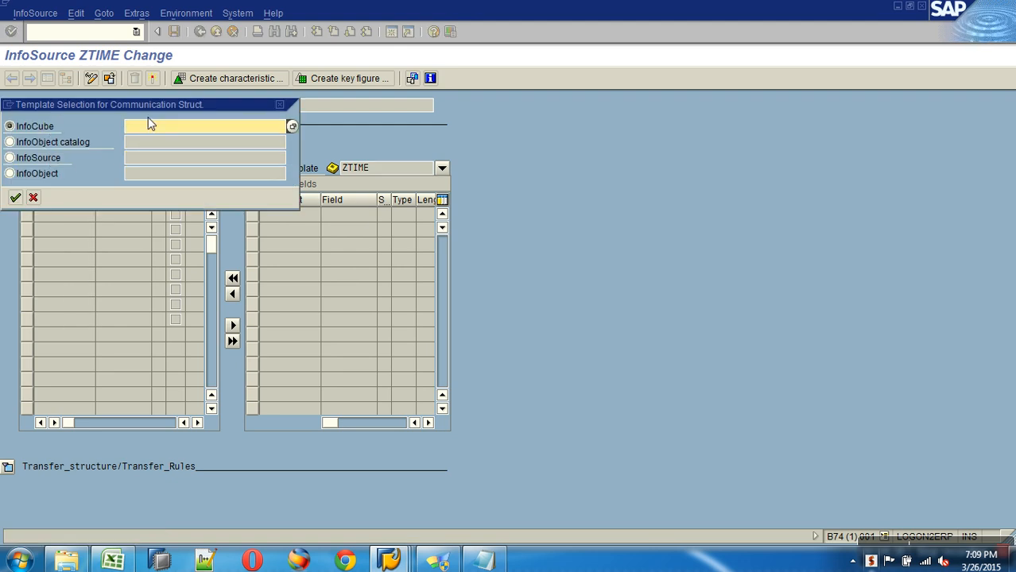
pyautogui.write('ZTIME')
pyautogui.click(15, 198)
pyautogui.click(232, 278)
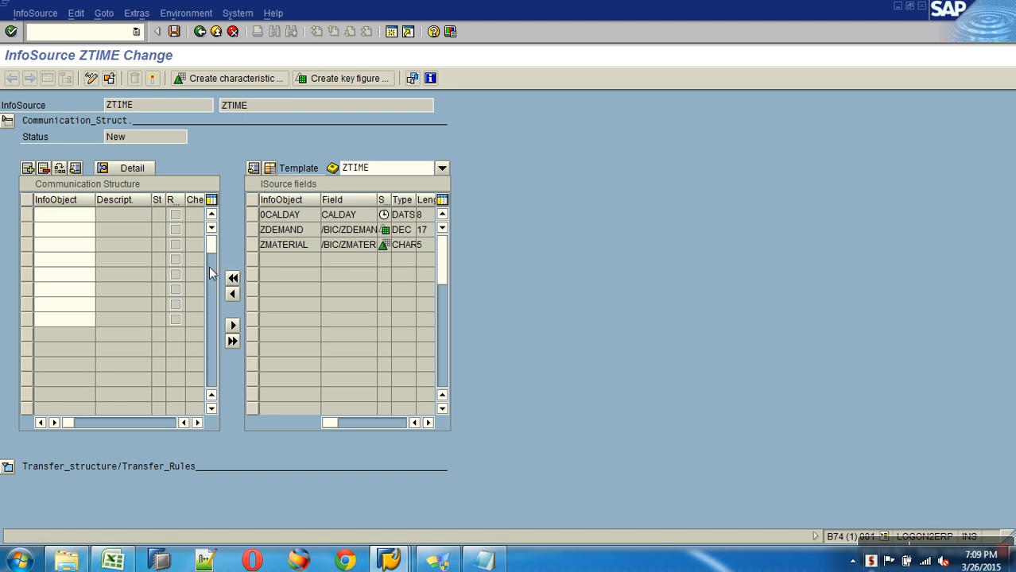
pyautogui.click(132, 169)
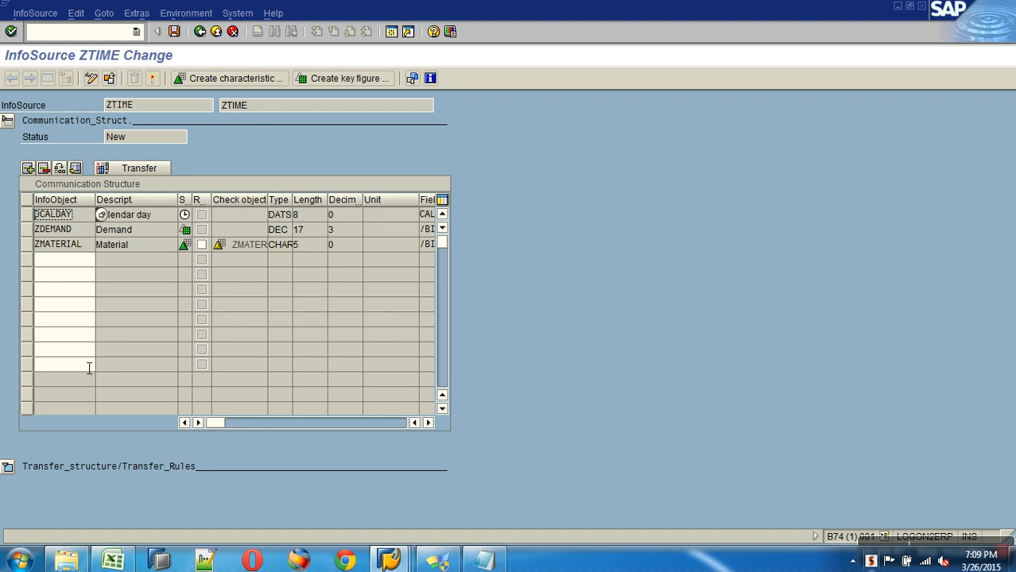
# Remove 0CALDAY from the communication structure.
pyautogui.click(127, 169)
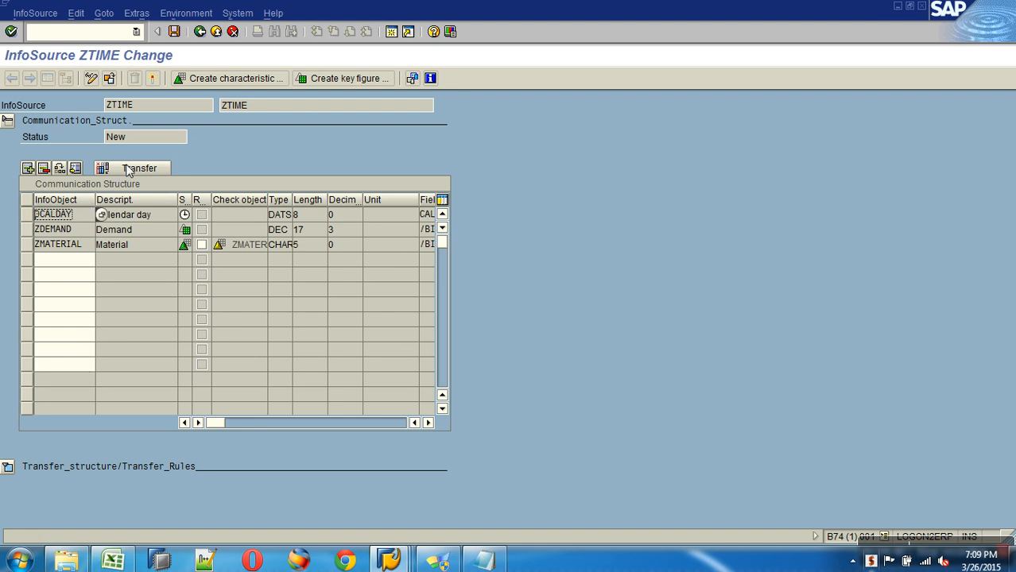
pyautogui.click(29, 218)
pyautogui.click(233, 325)
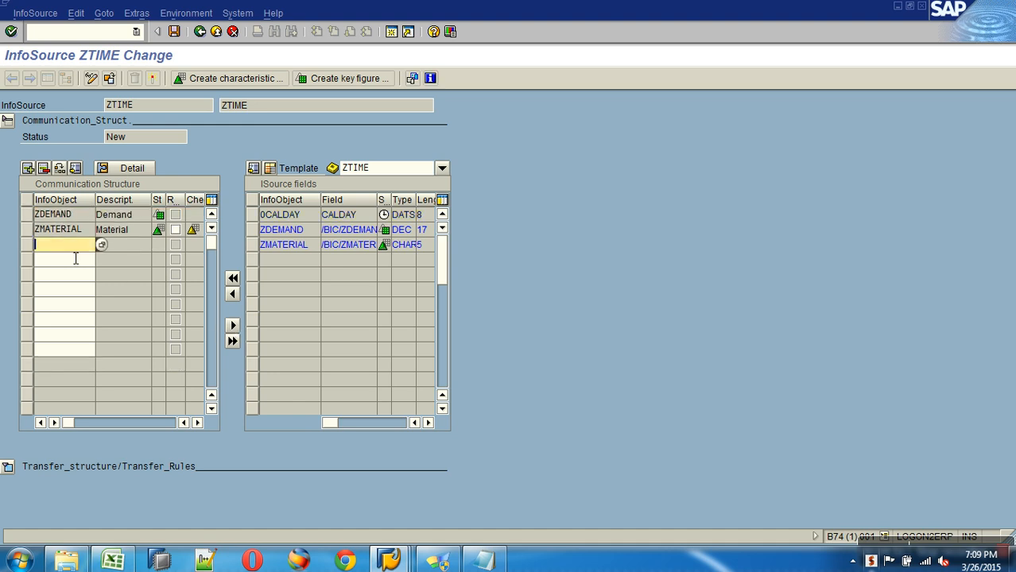
# Check the column order in the tIME file in Excel and return to the SAP InfoSource.
pyautogui.click(112, 562)
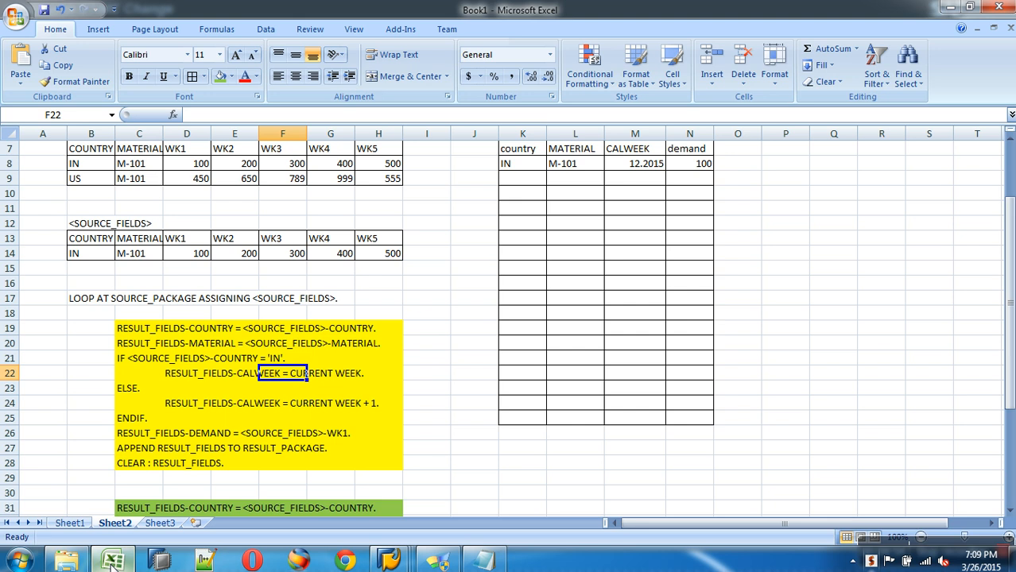
pyautogui.click(19, 18)
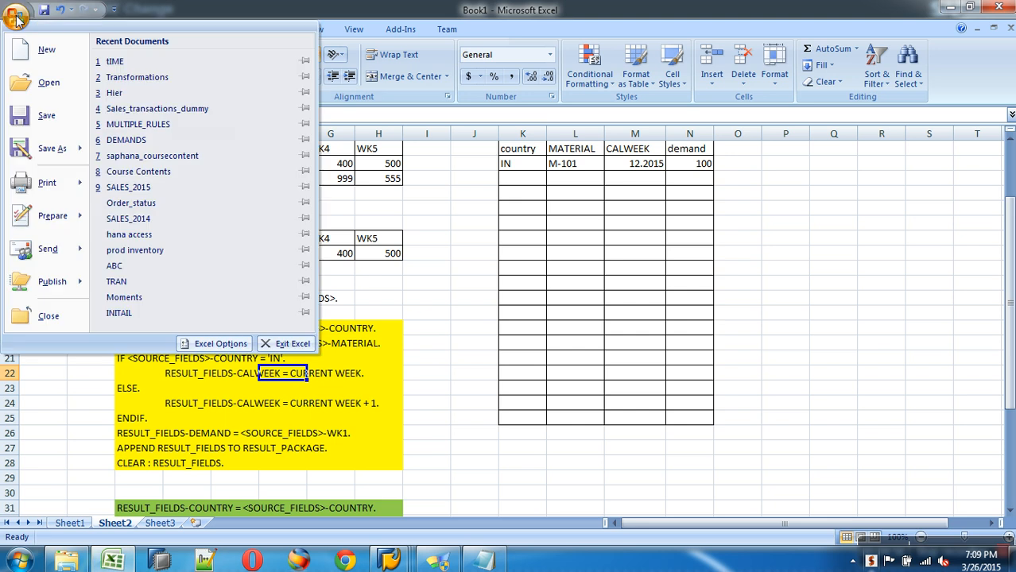
pyautogui.click(113, 66)
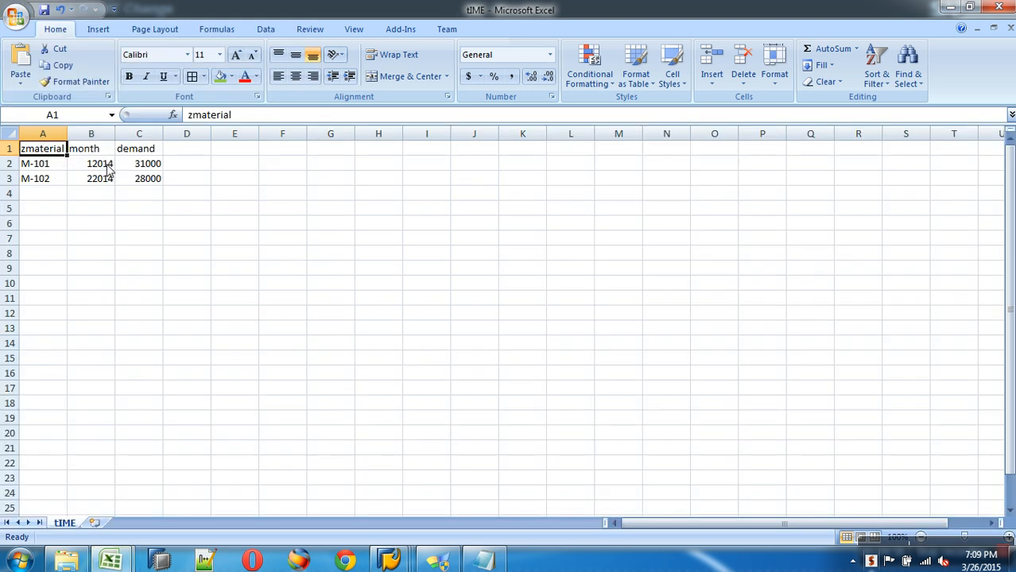
pyautogui.hotkey('alt', 'Tab')
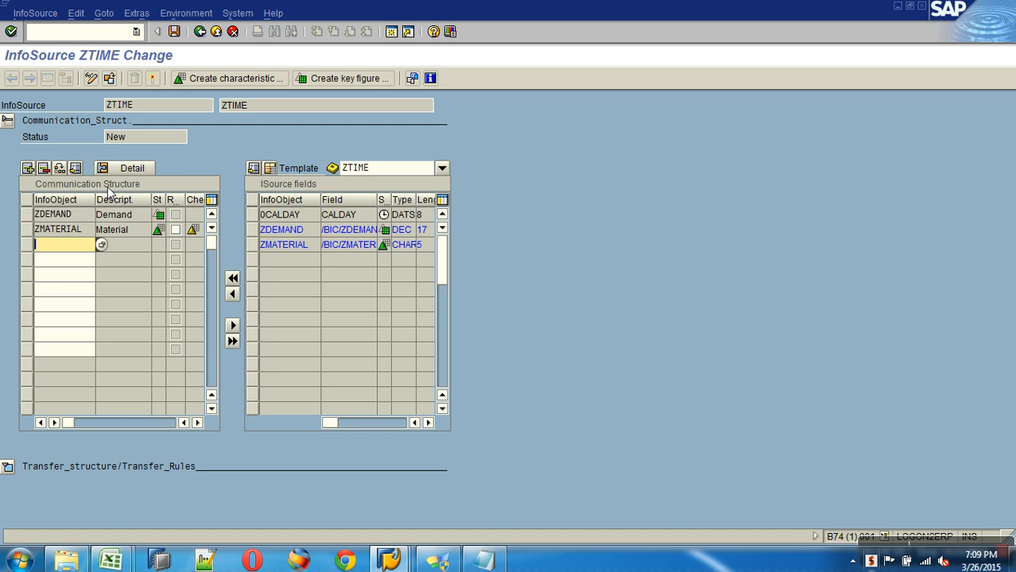
# Remove ZDEMAND from the communication structure and add 0CALMONTH below ZMATERIAL.
pyautogui.click(28, 231)
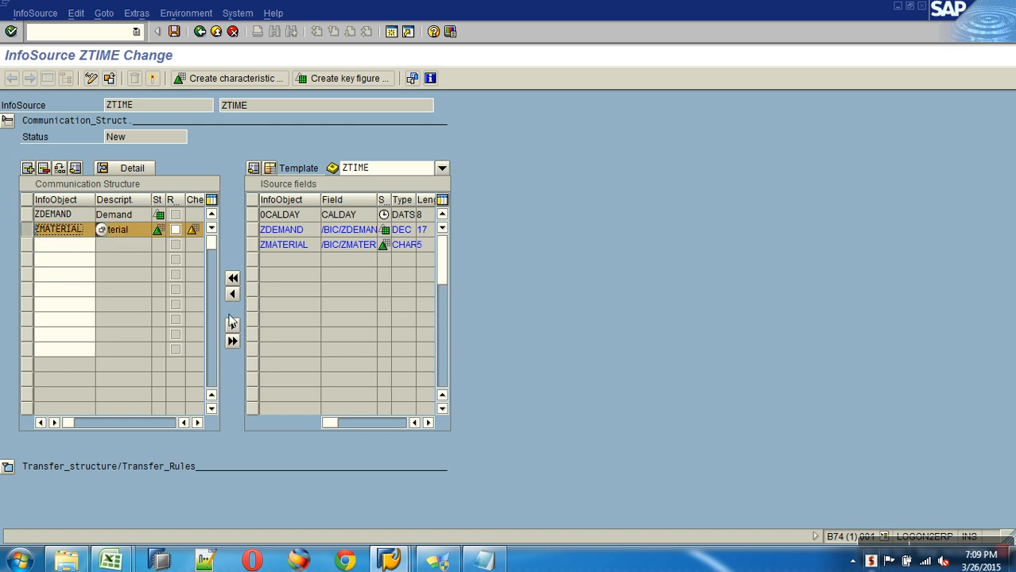
pyautogui.press('Up')
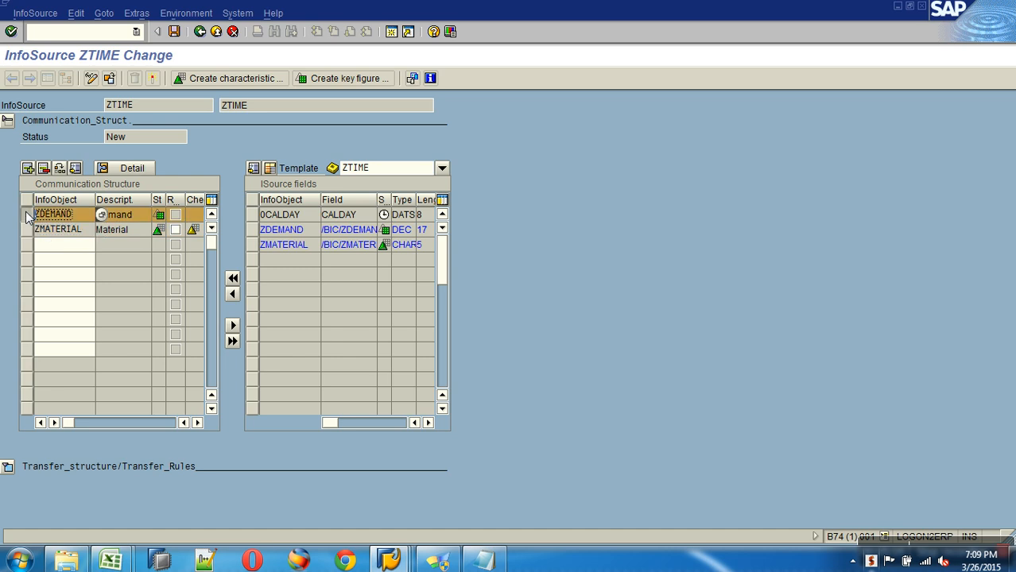
pyautogui.click(234, 327)
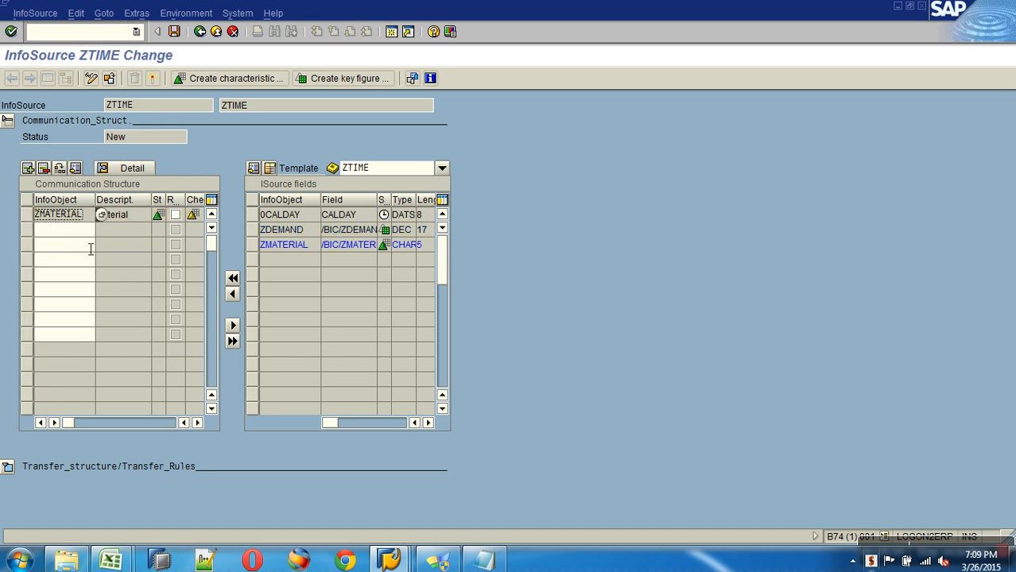
pyautogui.click(79, 232)
pyautogui.write('0calmonth')
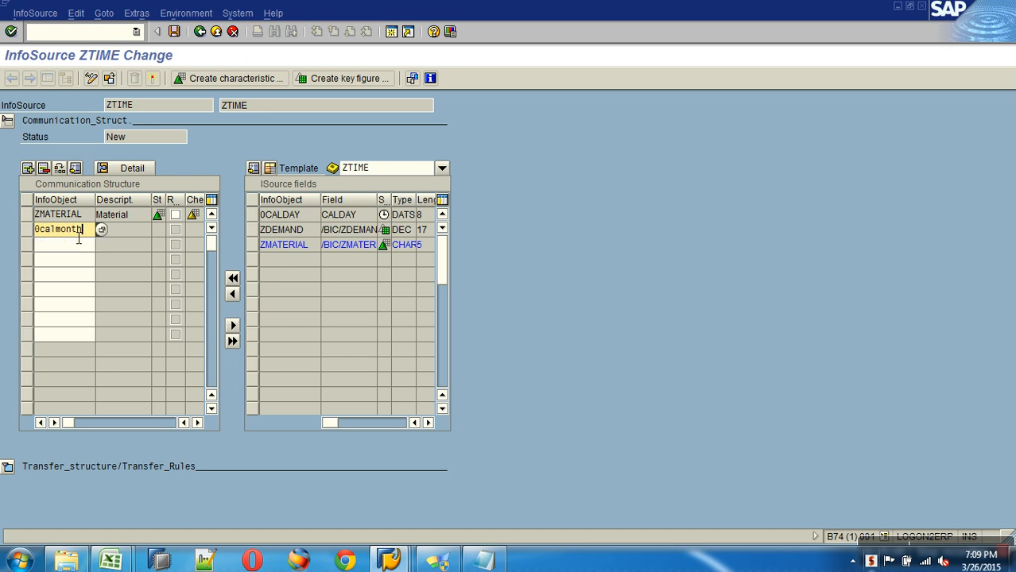
pyautogui.press('Return')
# Transfer ZDEMAND from the template fields to below 0CALMONTH and show the communication structure's details.
pyautogui.click(261, 251)
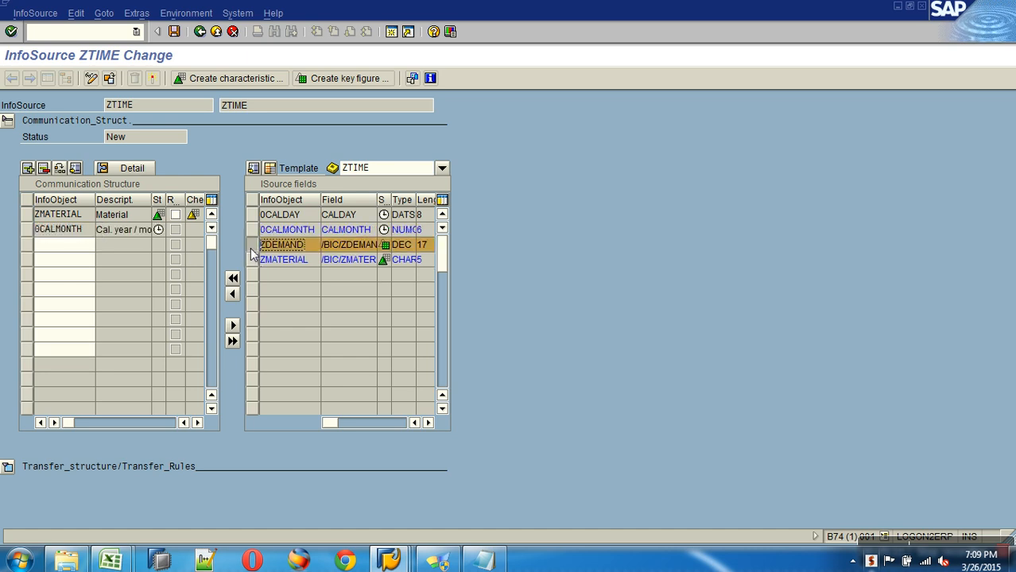
pyautogui.click(233, 294)
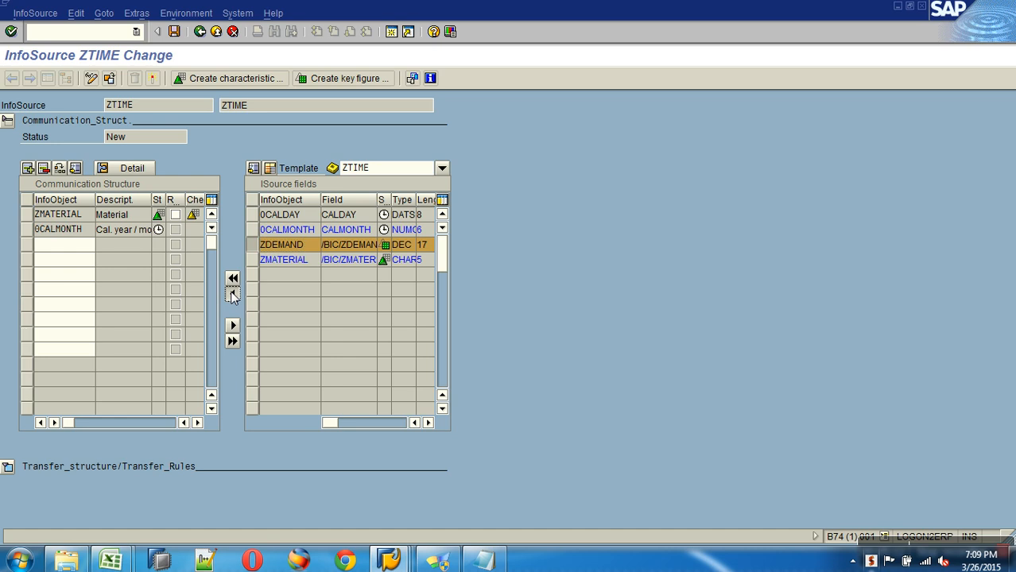
pyautogui.click(140, 168)
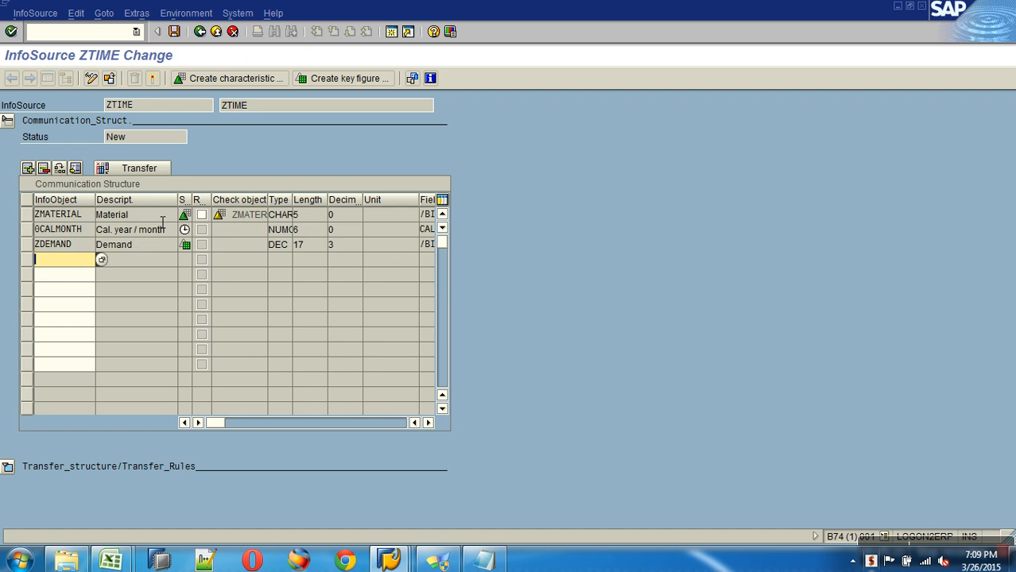
# Activate the ZTIME communication structure together with its independent transfer programs and return to the InfoSource tree.
pyautogui.click(31, 124)
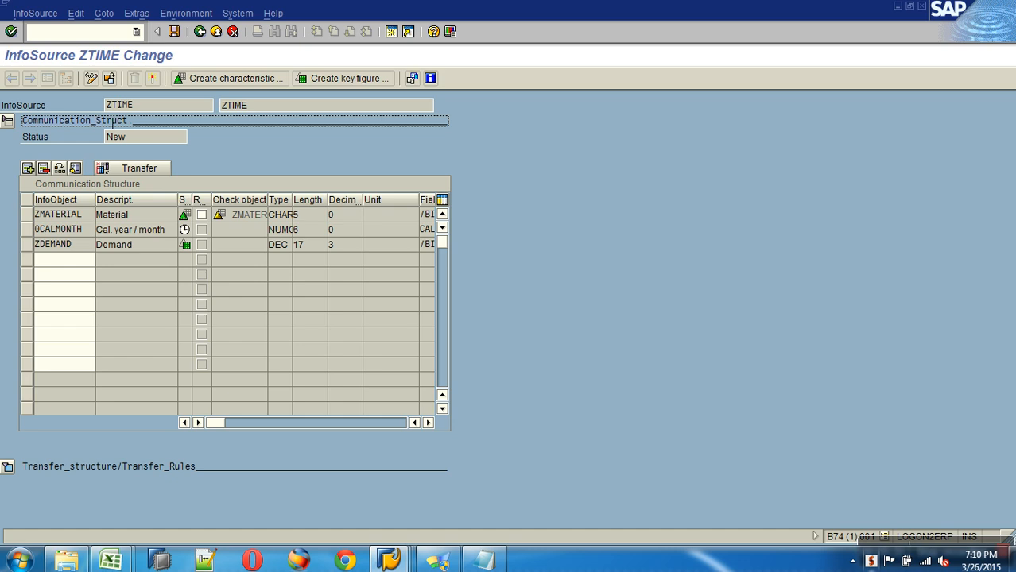
pyautogui.click(153, 78)
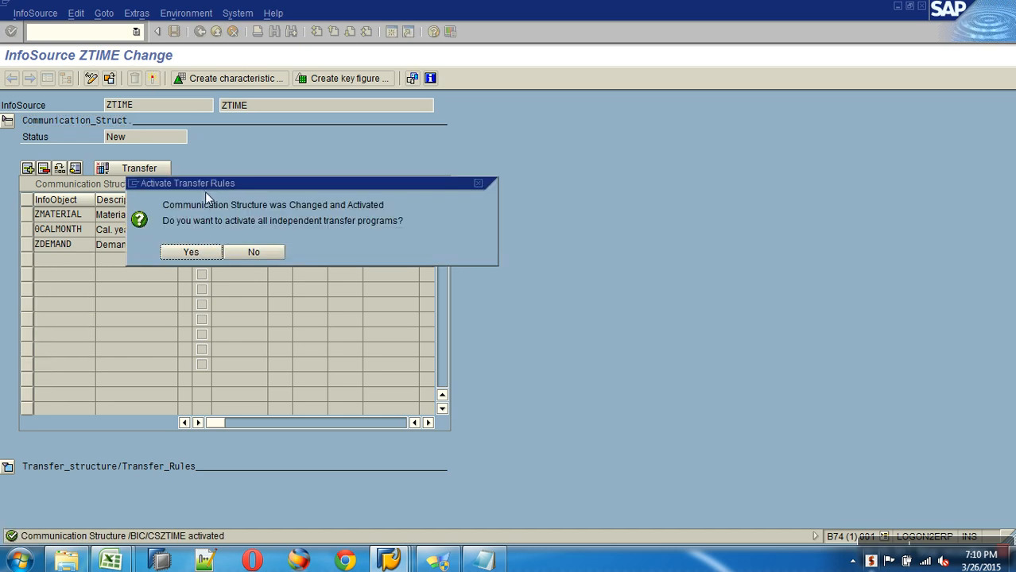
pyautogui.click(210, 255)
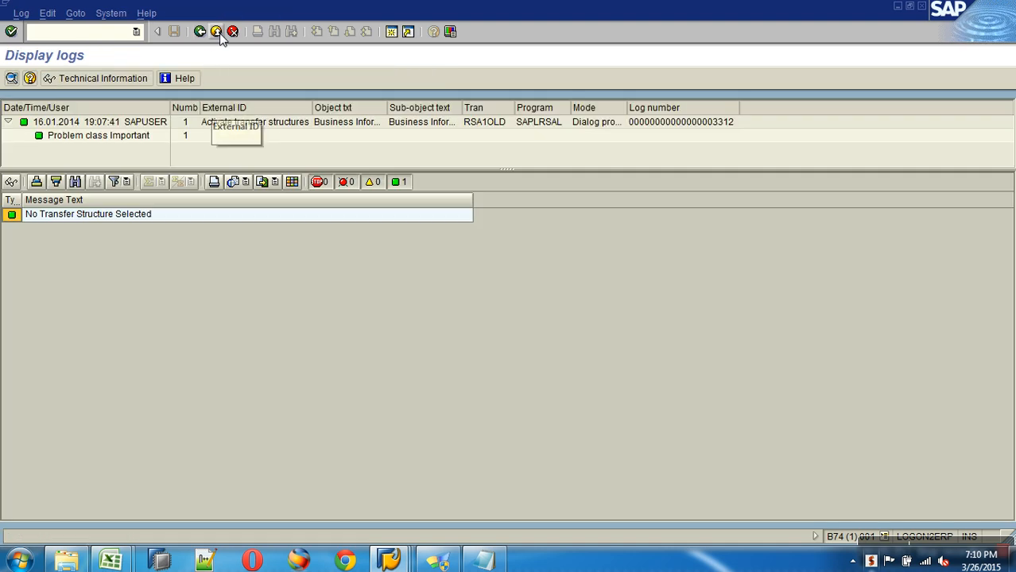
pyautogui.click(216, 32)
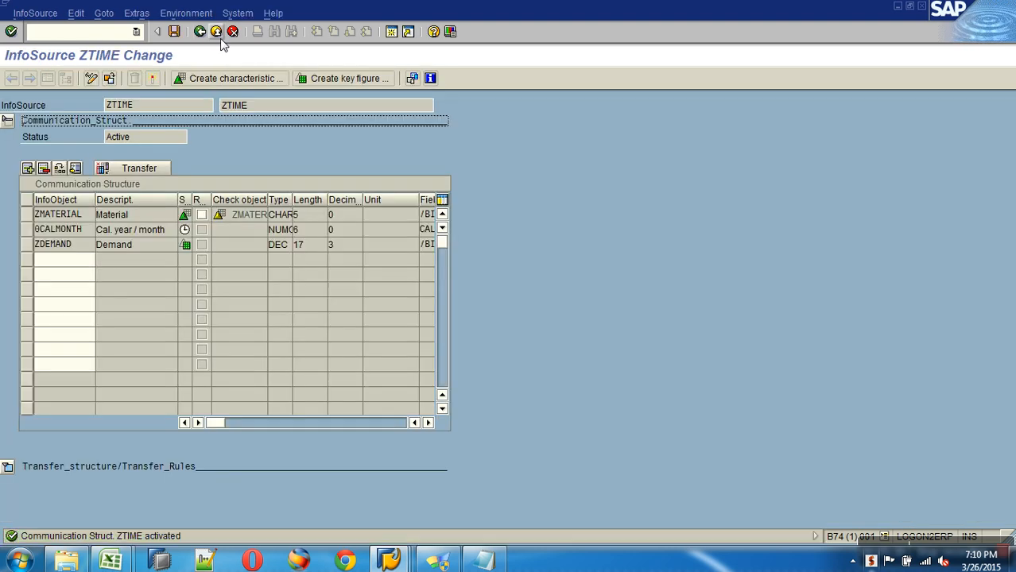
pyautogui.click(219, 36)
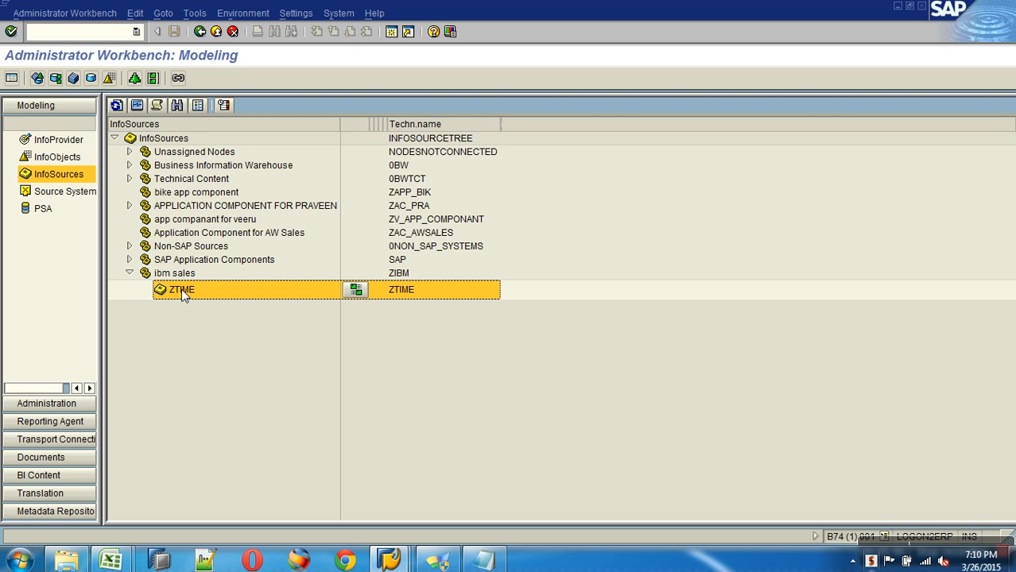
# Try to assign the flat file source system TEST to the ZTIME InfoSource and dismiss the mapping messages.
pyautogui.rightClick(184, 292)
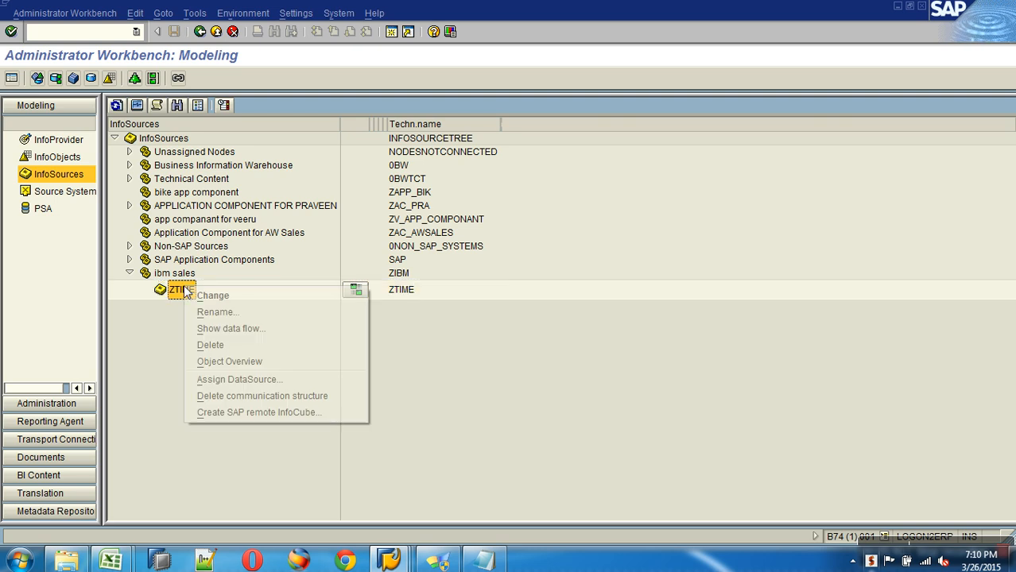
pyautogui.click(238, 378)
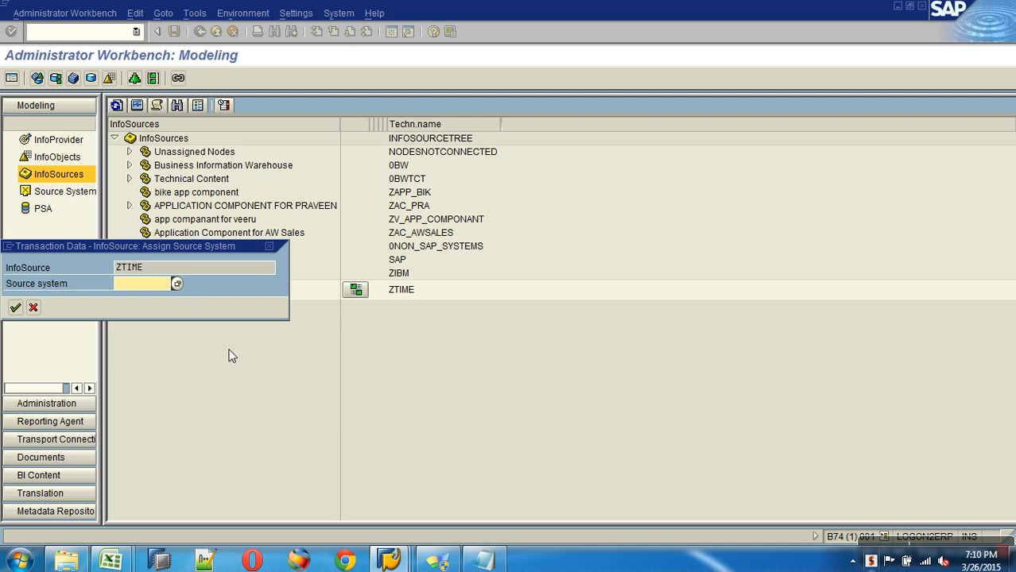
pyautogui.press('F4')
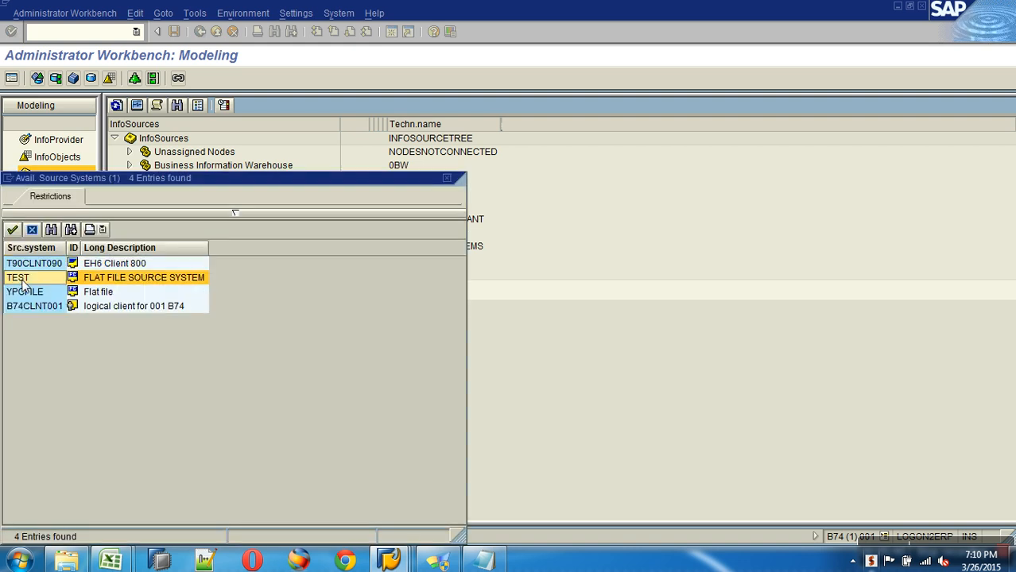
pyautogui.doubleClick(22, 285)
pyautogui.press('Return')
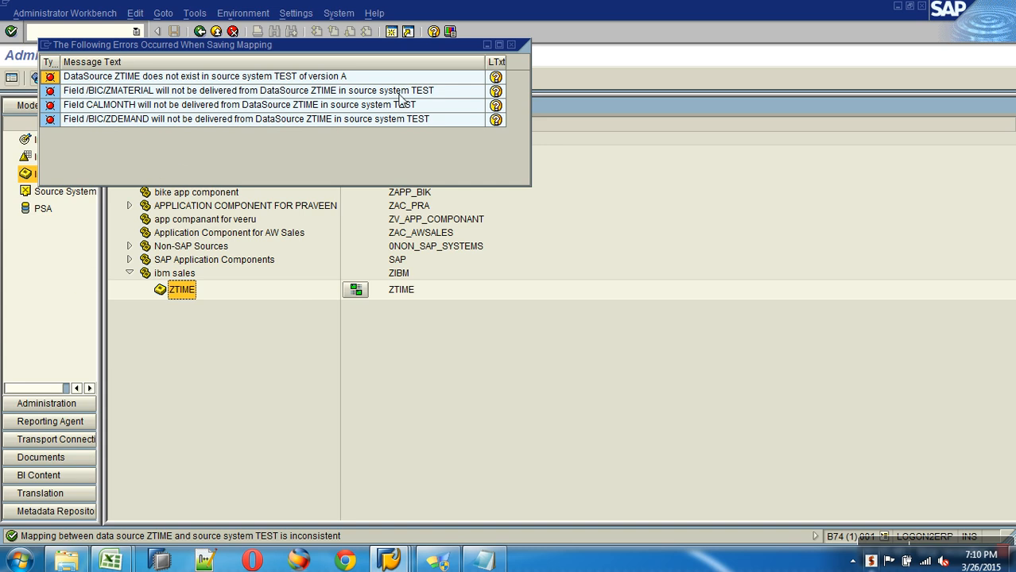
pyautogui.click(511, 45)
# Retry the DataSource assignment of ZTIME with source system TEST, then refresh the InfoSource tree.
pyautogui.rightClick(180, 292)
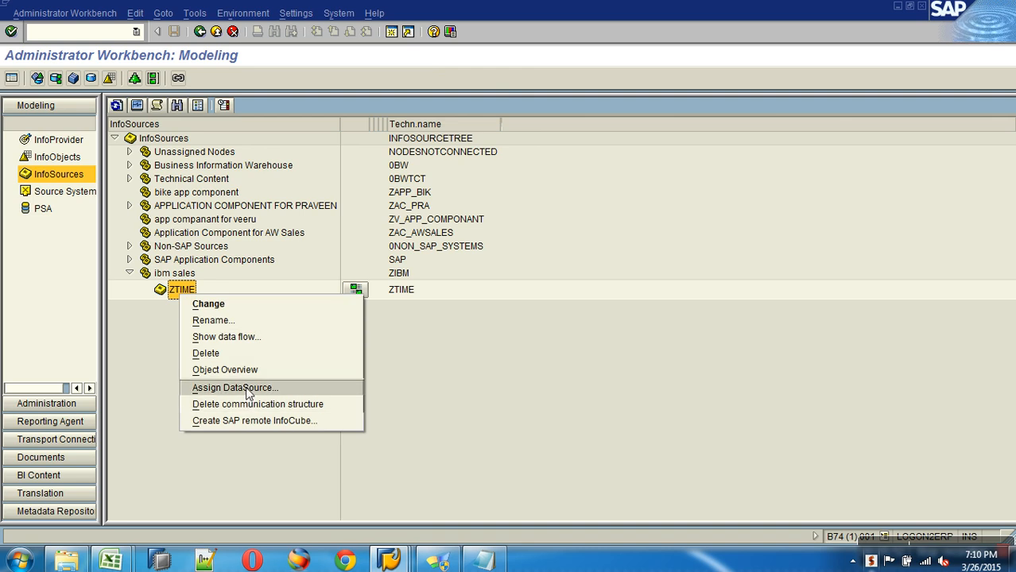
pyautogui.click(239, 388)
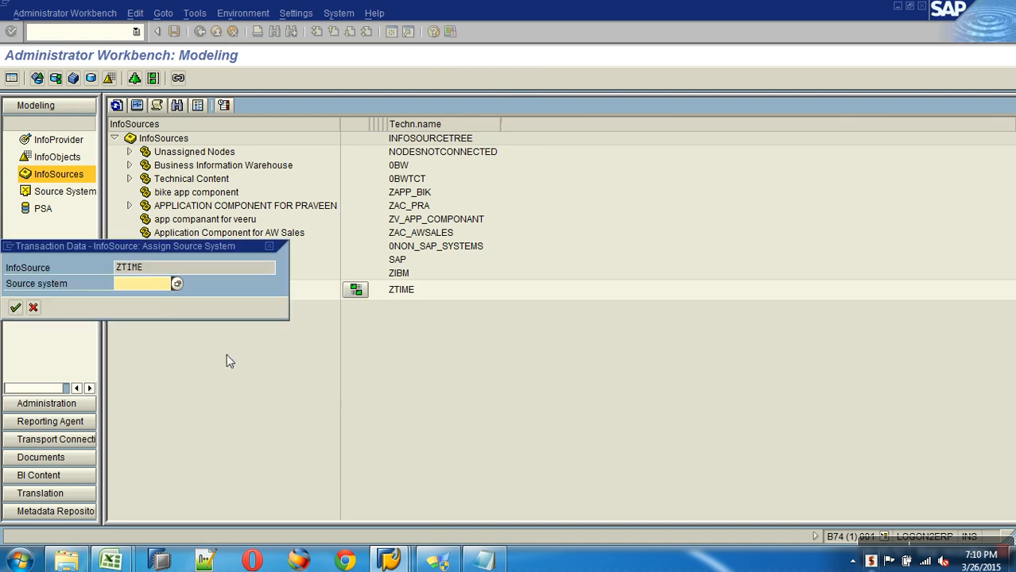
pyautogui.click(177, 285)
pyautogui.doubleClick(38, 276)
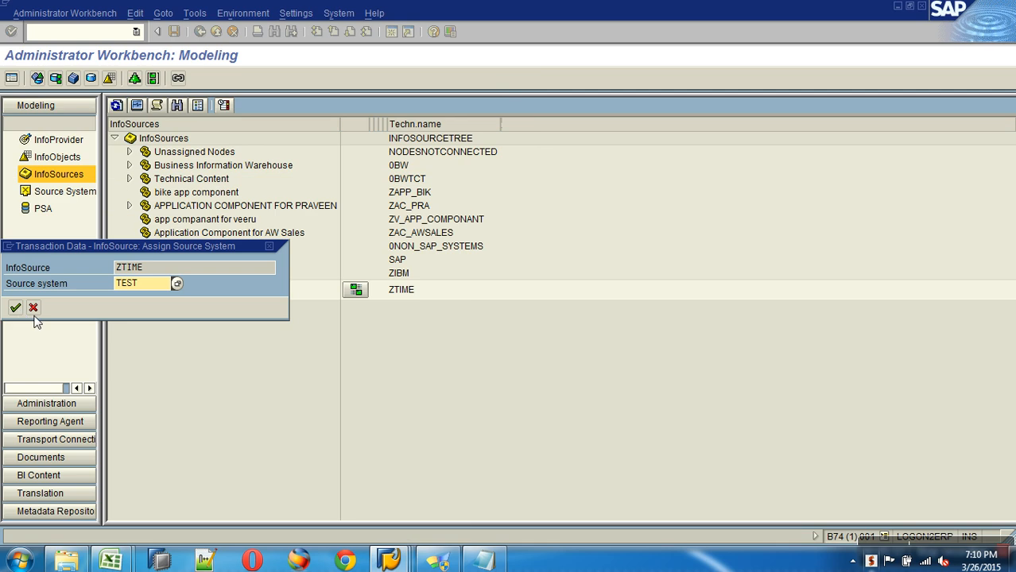
pyautogui.click(15, 308)
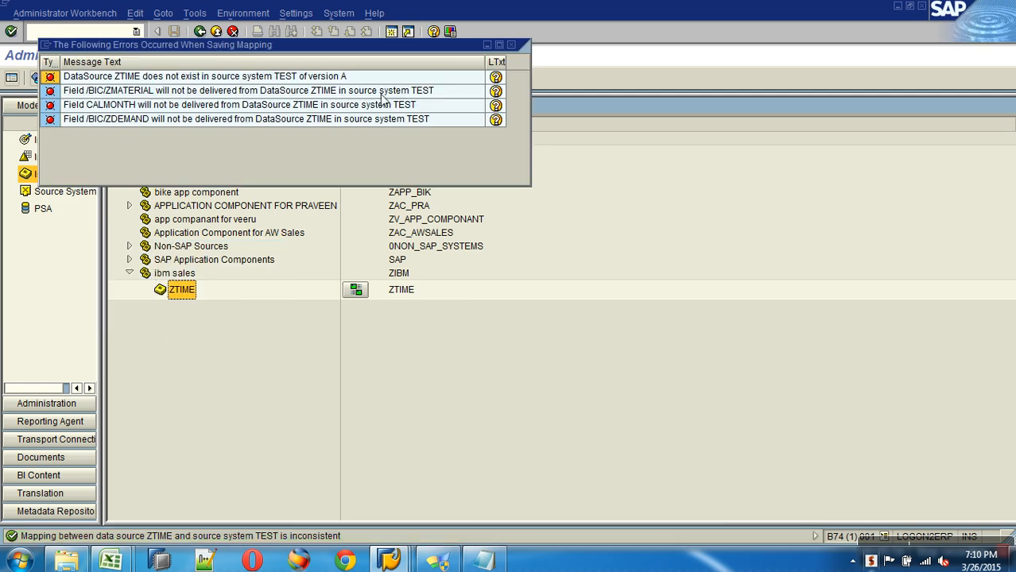
pyautogui.click(511, 43)
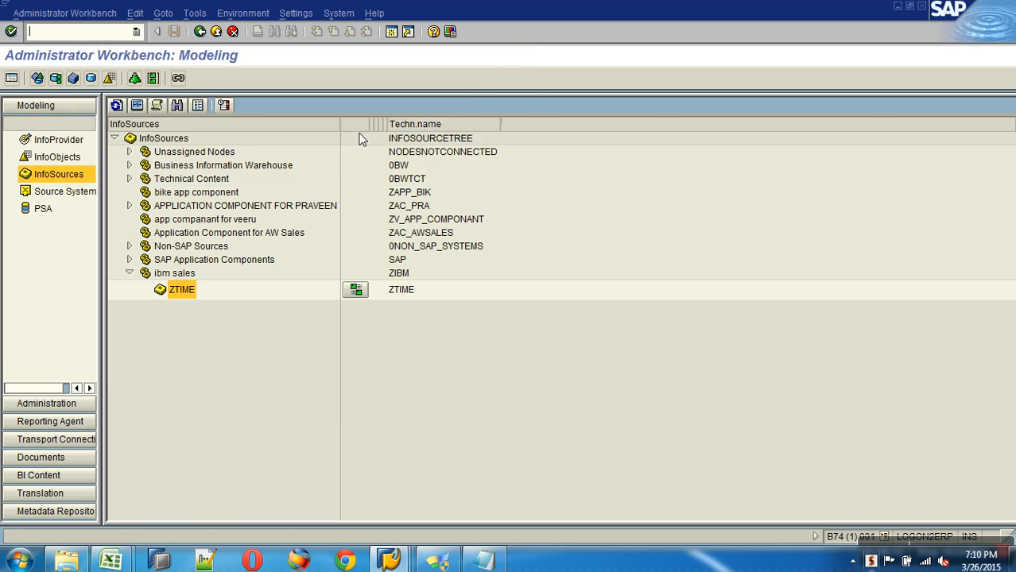
pyautogui.click(117, 107)
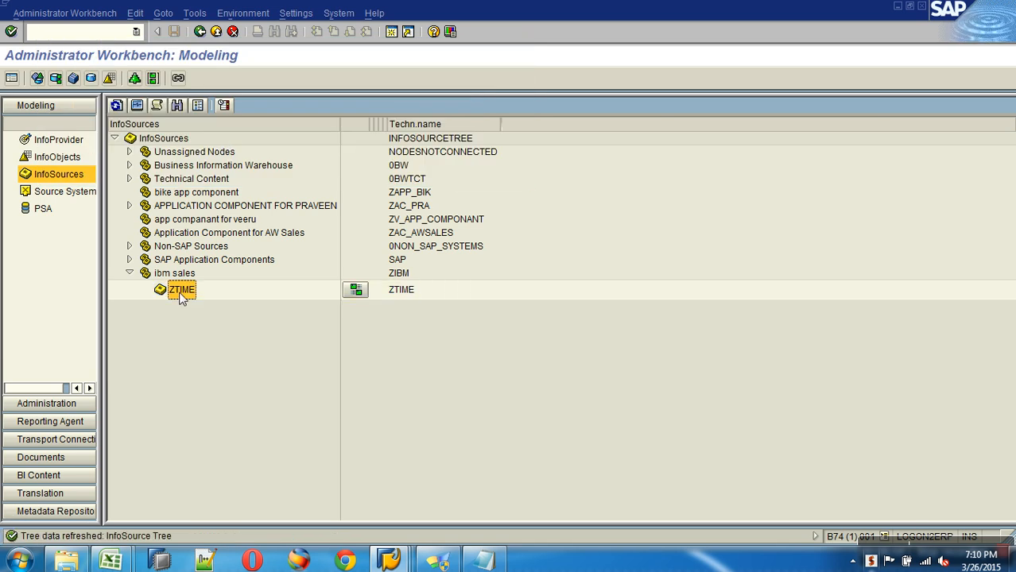
# Open ZTIME for changes and try to select TEST - FLAT FILE SOURCE SYSTEM as source system in its transfer rules.
pyautogui.doubleClick(181, 291)
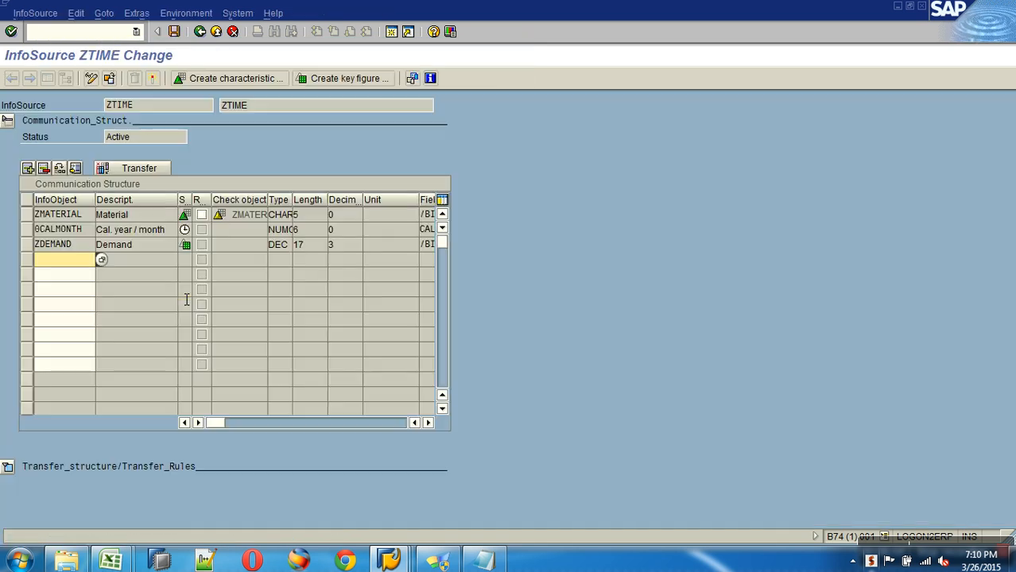
pyautogui.click(8, 468)
pyautogui.click(197, 484)
pyautogui.click(162, 518)
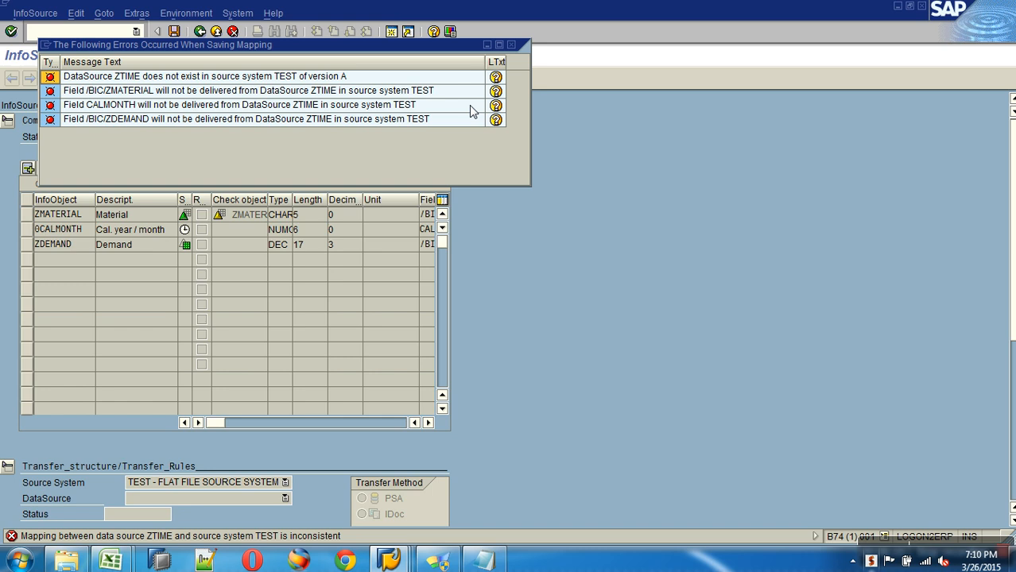
pyautogui.click(512, 46)
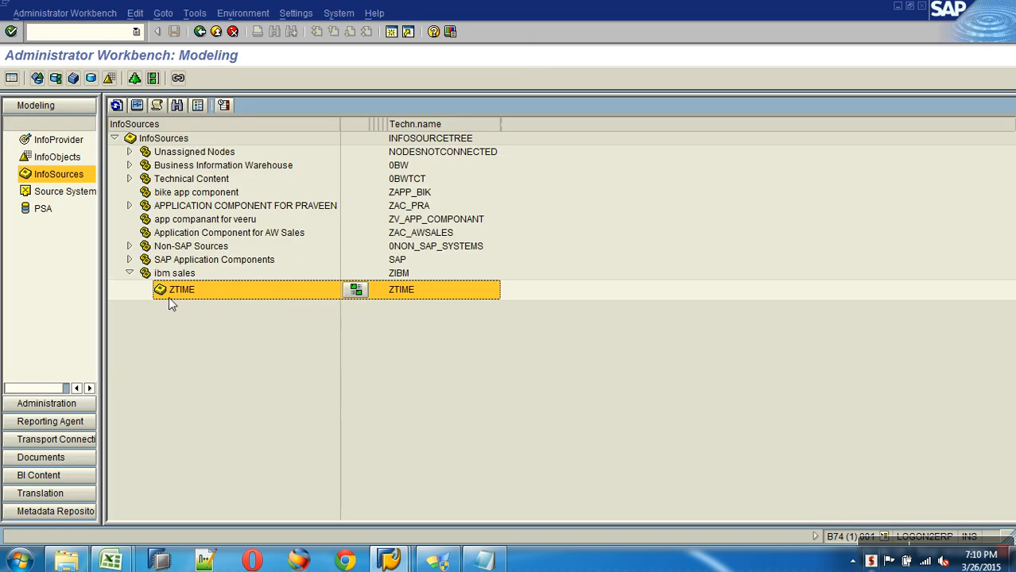
# Reopen the ZTIME InfoSource in change mode and reactivate its communication structure.
pyautogui.rightClick(180, 293)
pyautogui.click(205, 297)
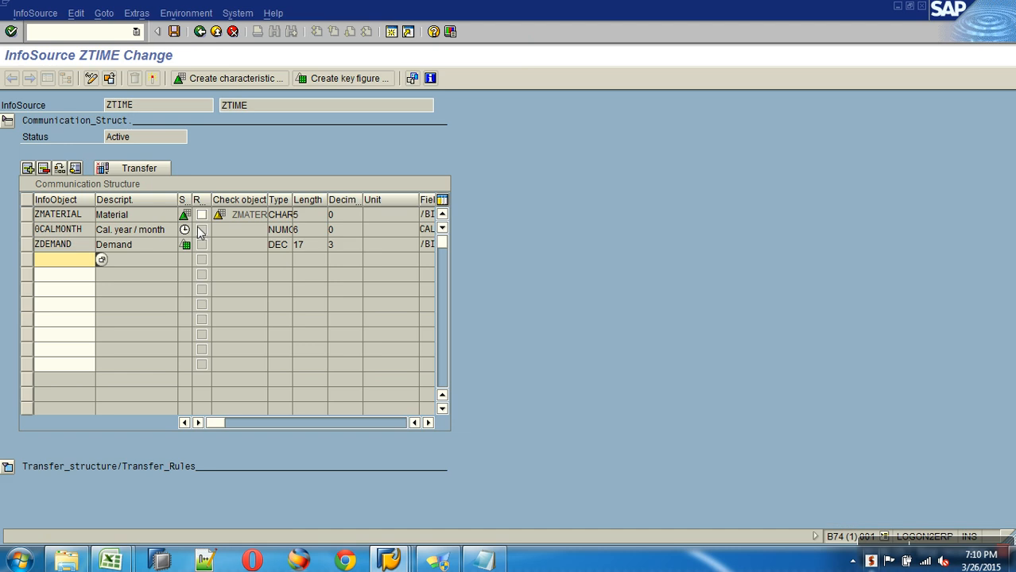
pyautogui.click(154, 79)
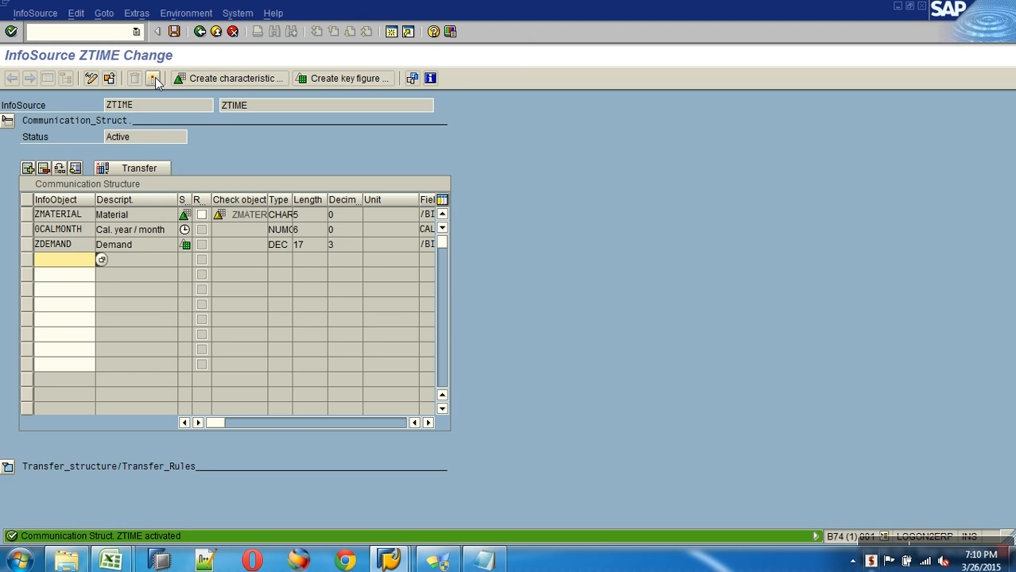
# Exit to SAP Easy Access and restart the Administrator Workbench with transaction /nrsa1old.
pyautogui.click(215, 32)
pyautogui.click(215, 32)
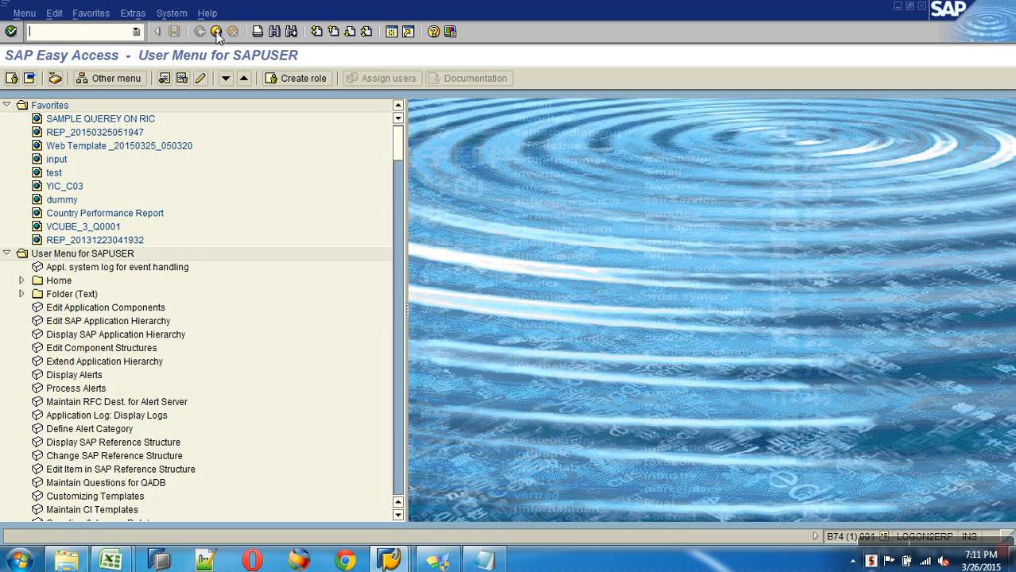
pyautogui.click(136, 33)
pyautogui.click(93, 61)
pyautogui.press('Return')
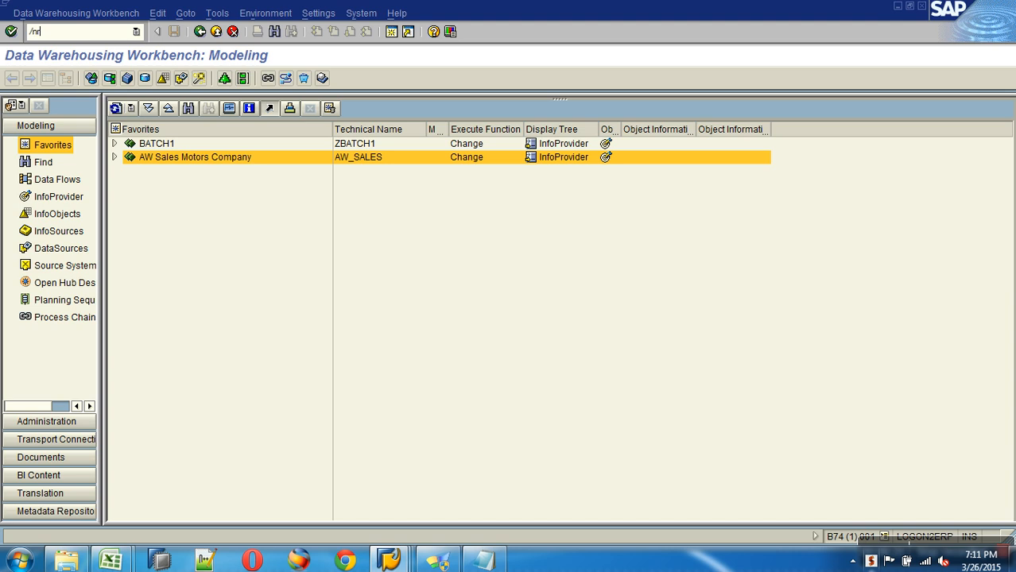
pyautogui.write('/nrsa1old')
pyautogui.press('Return')
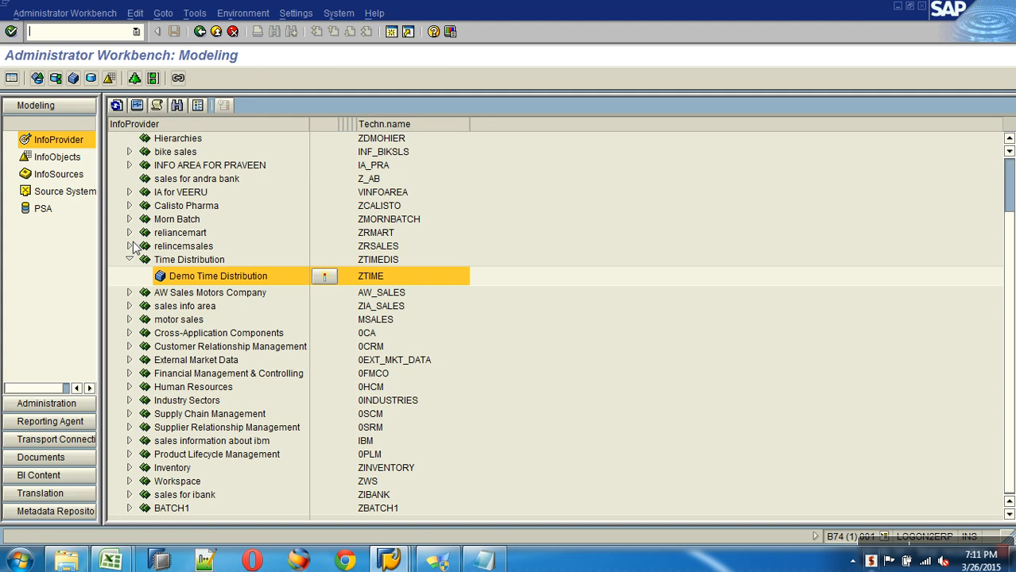
# Try again to assign source system TEST to ZTIME under ibm sales from the restarted workbench.
pyautogui.click(58, 174)
pyautogui.rightClick(182, 291)
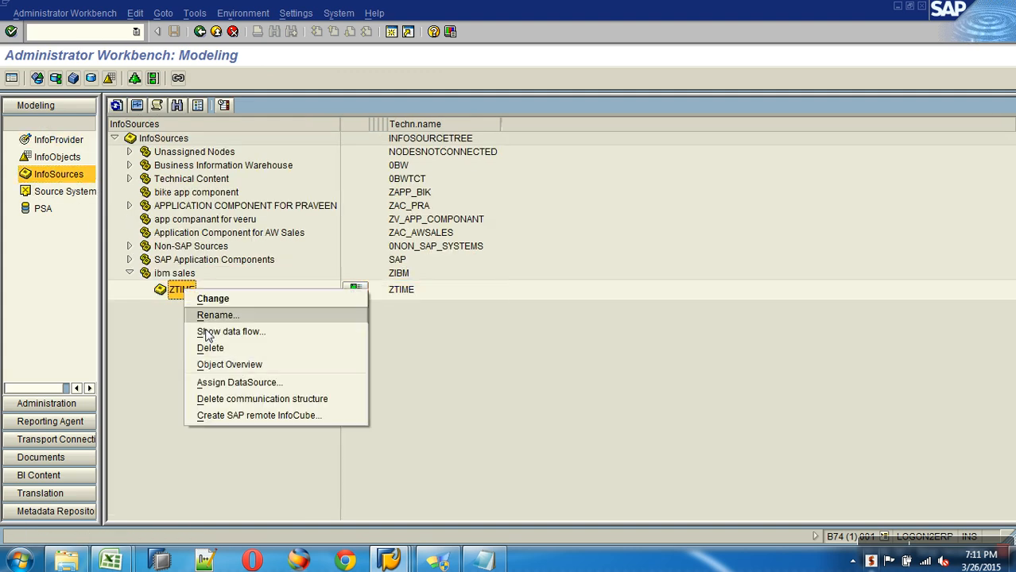
pyautogui.click(248, 382)
pyautogui.click(176, 284)
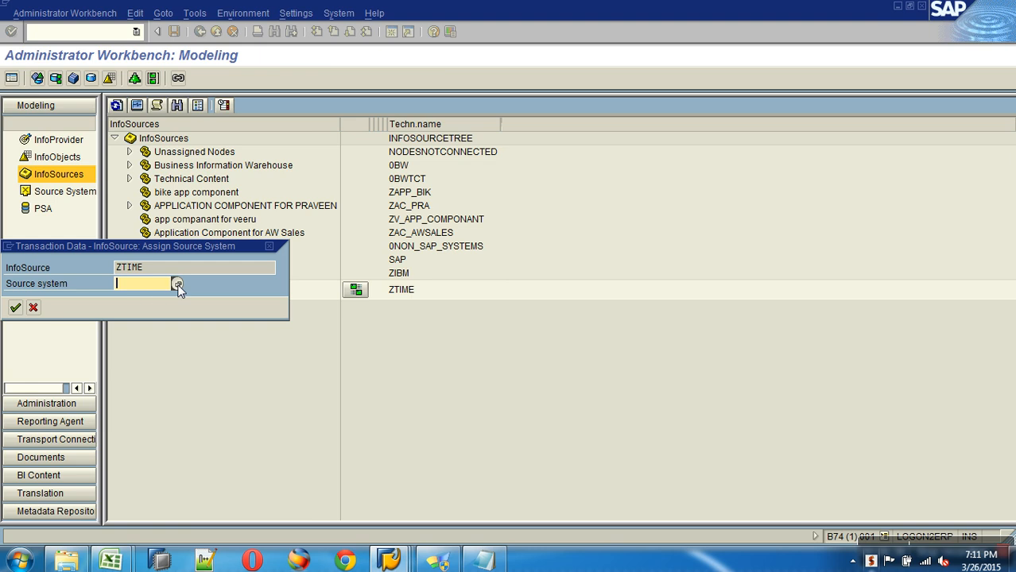
pyautogui.doubleClick(54, 278)
pyautogui.click(13, 303)
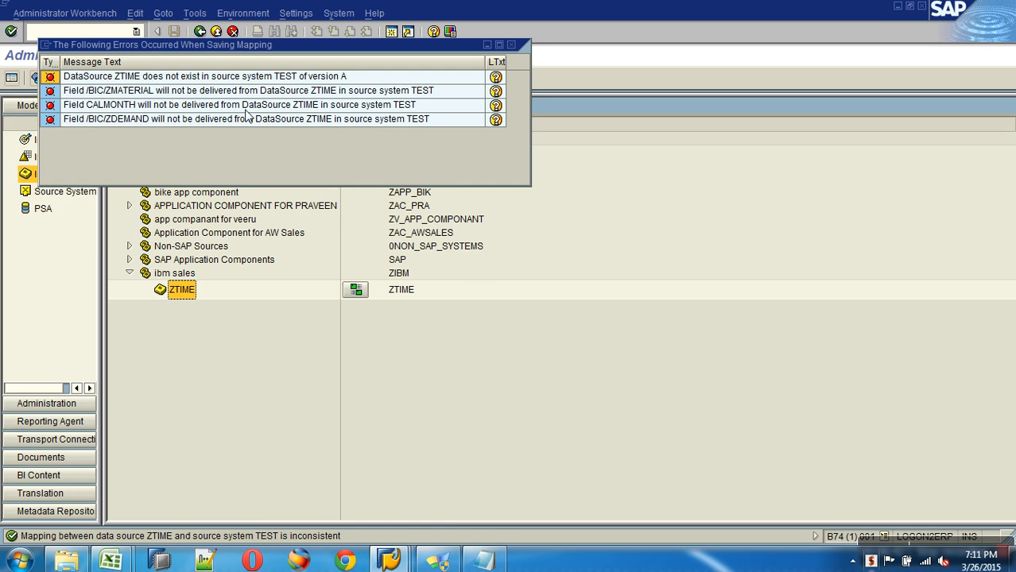
pyautogui.click(511, 44)
# Search the InfoSources for ztime, go to the entry under Unassigned Nodes, and expand its FLAT FILE SOURCE SYSTEM.
pyautogui.click(176, 105)
pyautogui.write('zt')
pyautogui.press('Return')
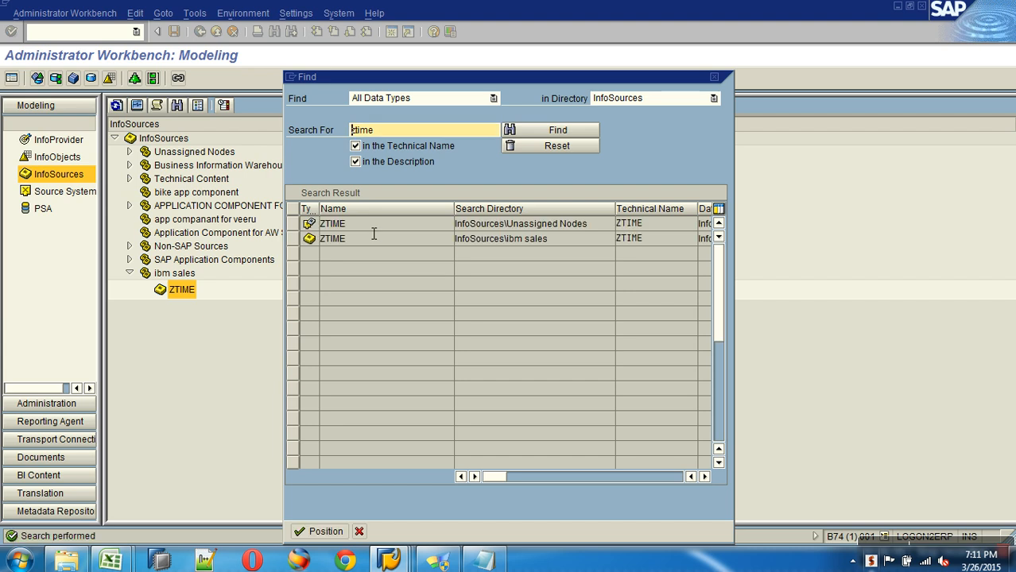
pyautogui.click(373, 230)
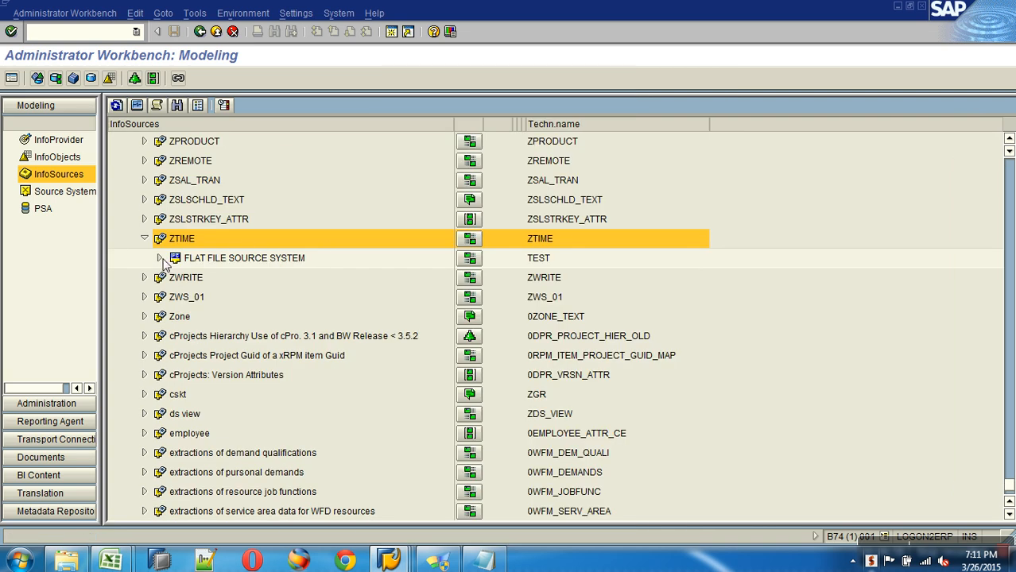
pyautogui.click(160, 258)
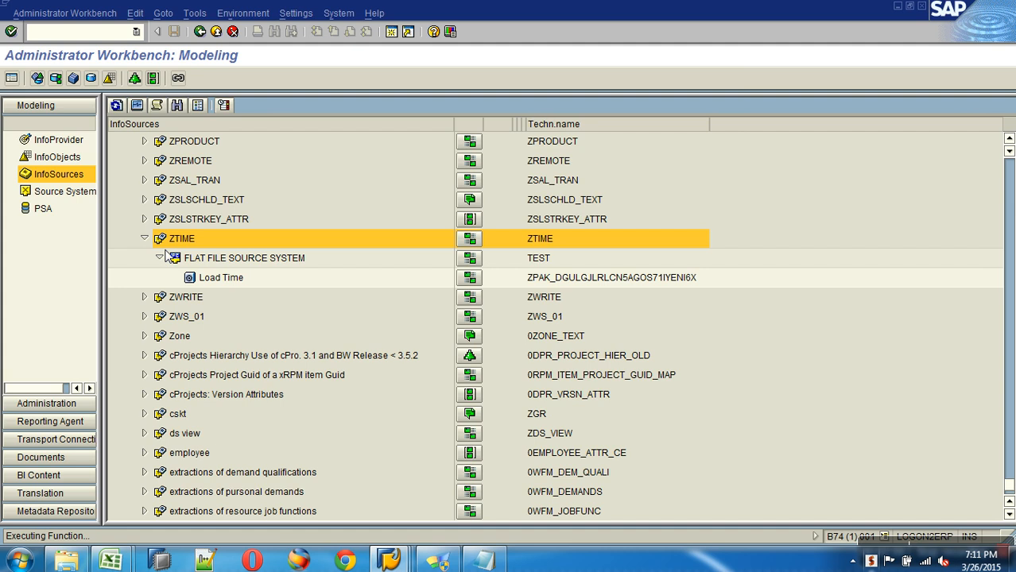
# Glance at the InfoProvider tree, leave the workbench, and start transaction /nrsa1old again.
pyautogui.click(58, 141)
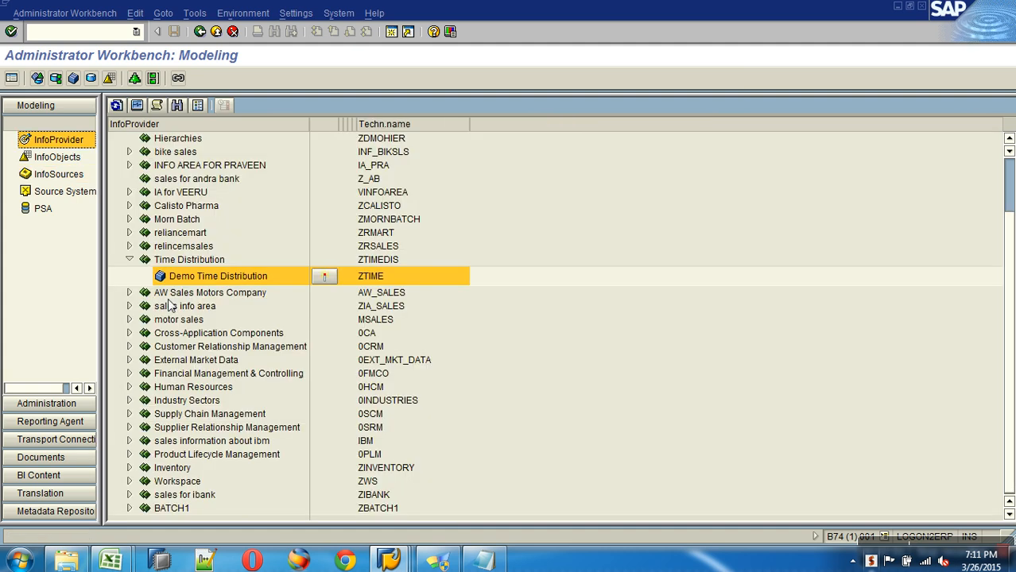
pyautogui.click(66, 175)
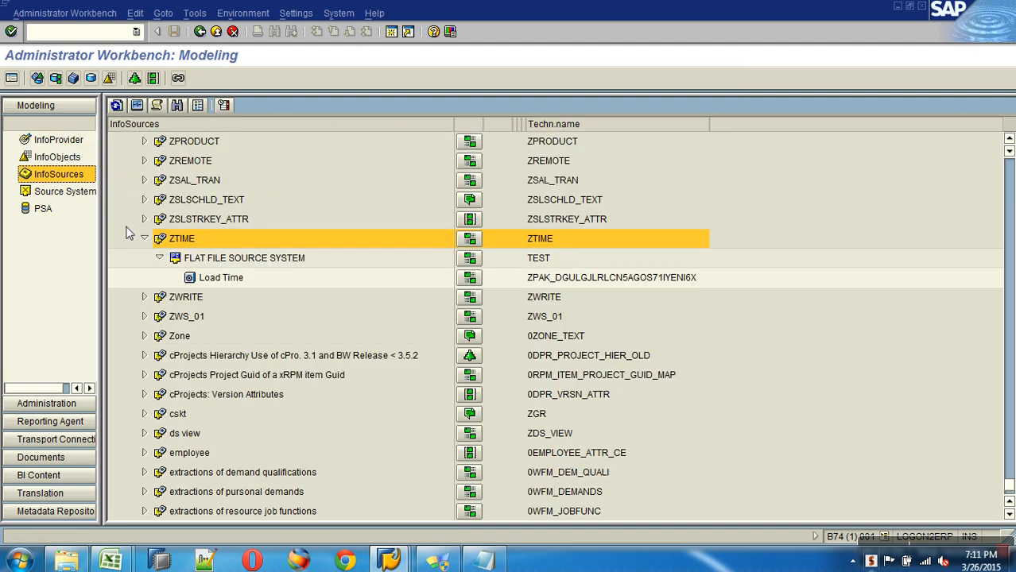
pyautogui.click(200, 31)
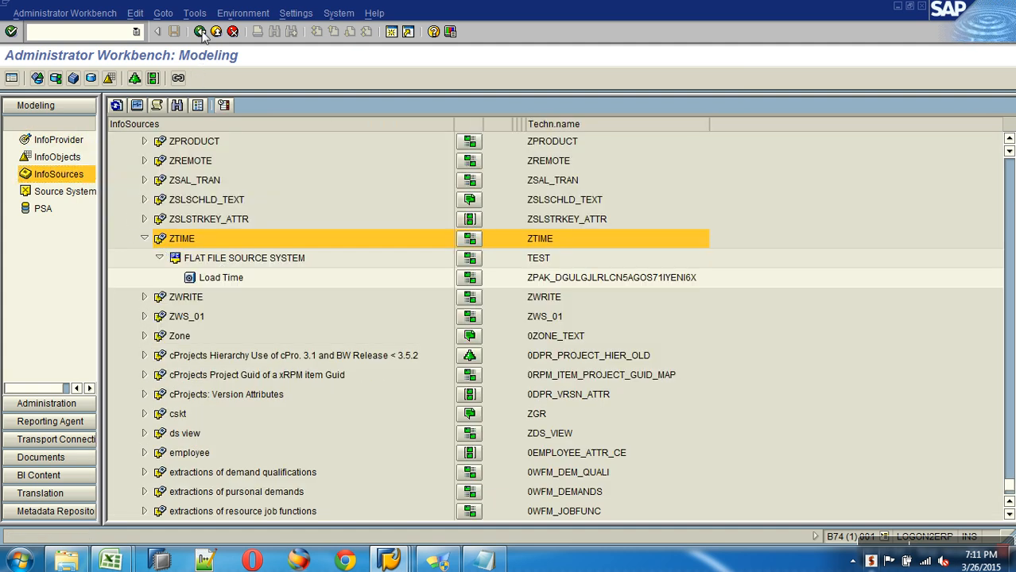
pyautogui.write('/nr')
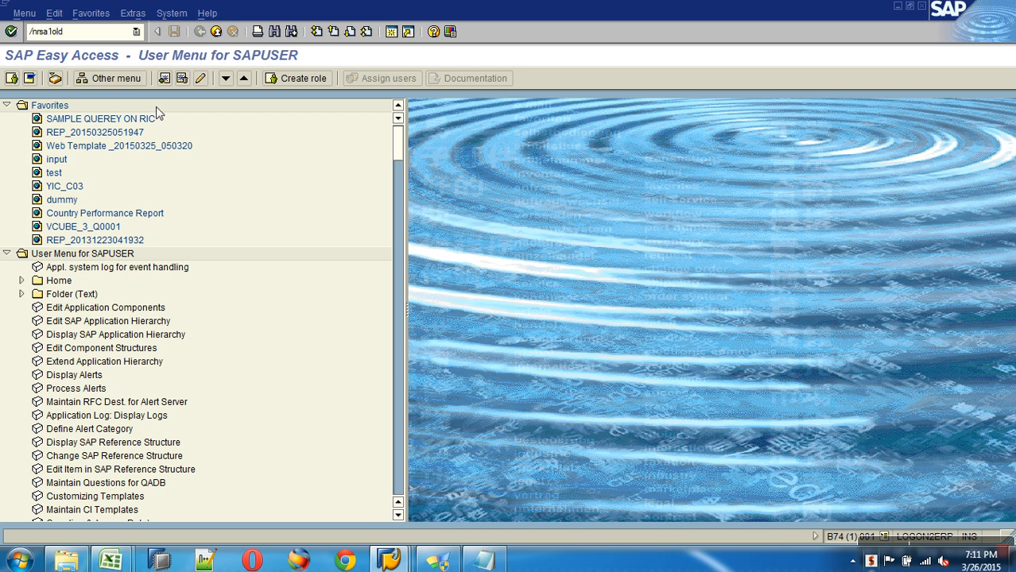
pyautogui.write('sa1old')
pyautogui.press('Return')
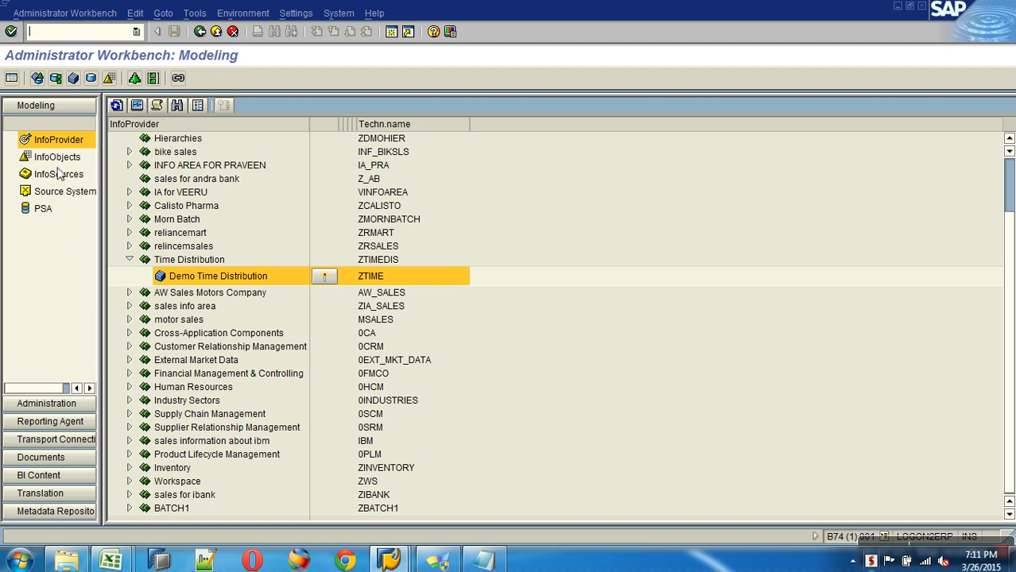
# Show the InfoSources tree, collapse Unassigned Nodes, and expand the ibm sales application component.
pyautogui.click(57, 158)
pyautogui.click(62, 176)
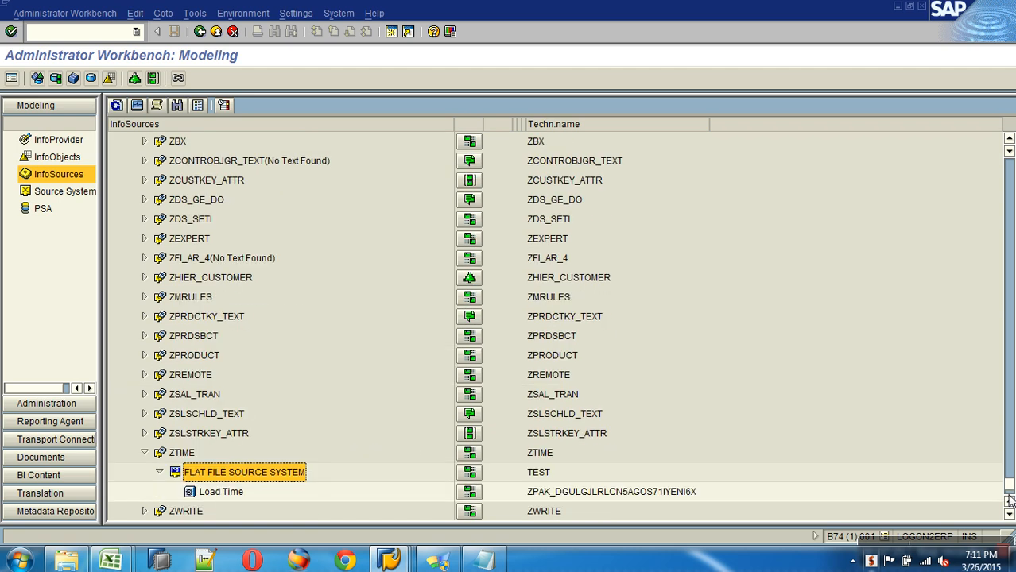
pyautogui.moveTo(1011, 485); pyautogui.dragTo(993, 148)
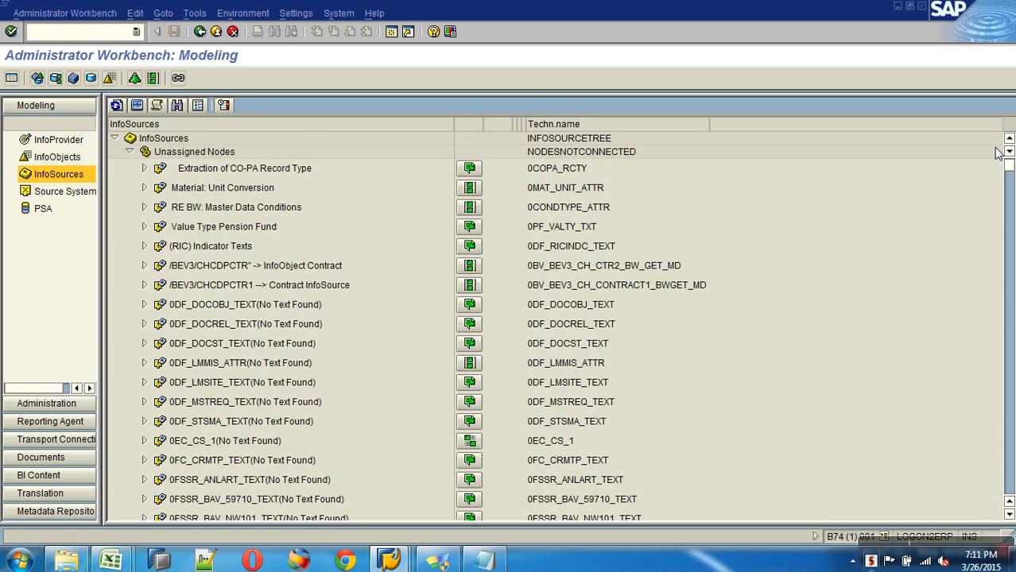
pyautogui.click(129, 152)
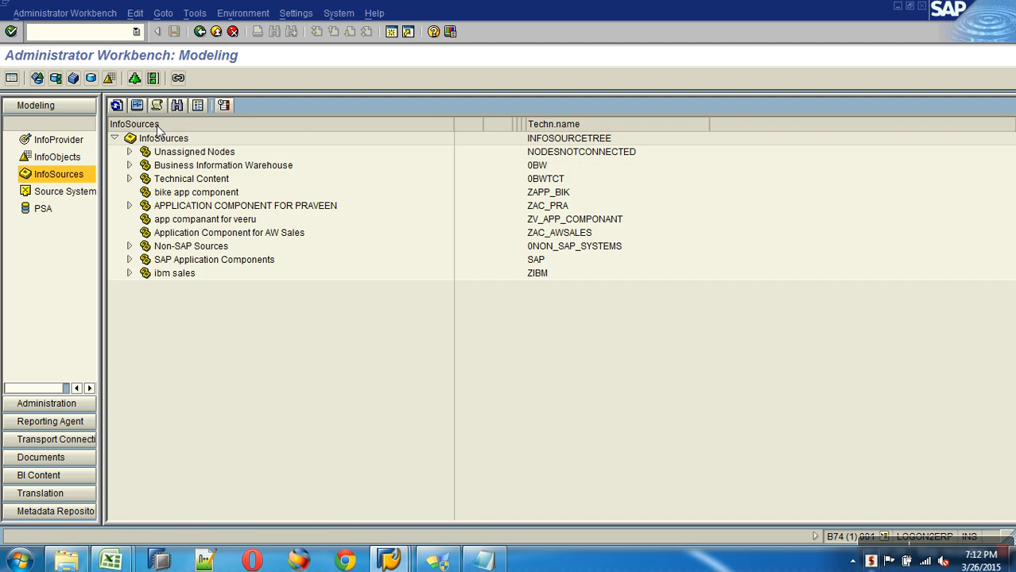
pyautogui.click(129, 272)
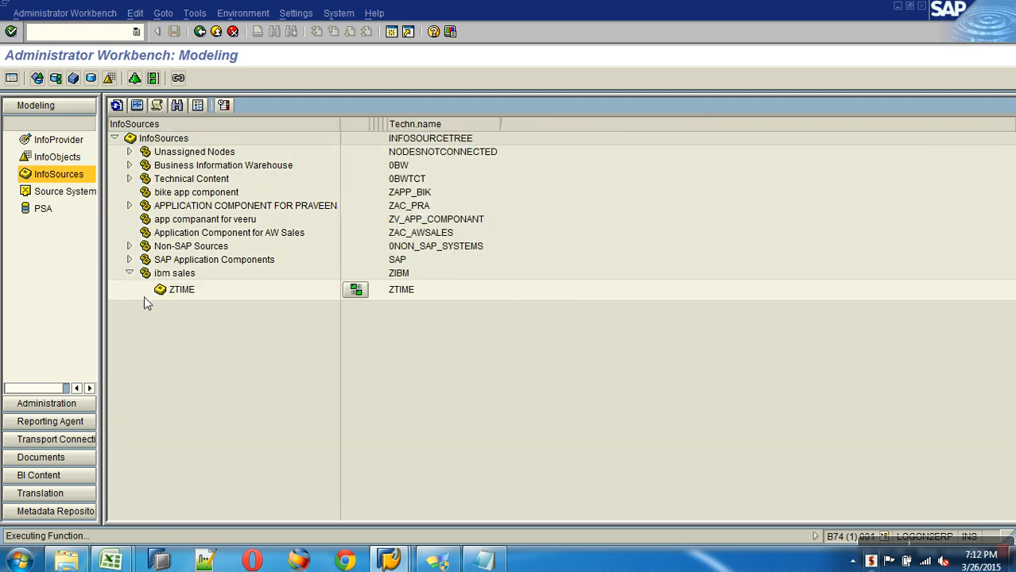
pyautogui.rightClick(193, 293)
pyautogui.click(455, 328)
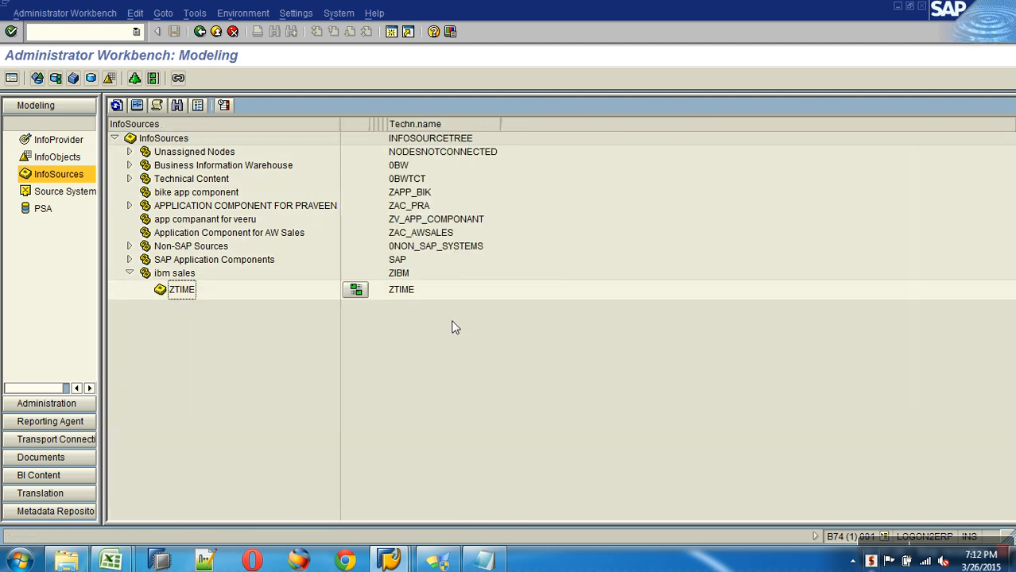
pyautogui.click(407, 291)
# Create a flexible-update InfoSource ytime under ibm sales with the long description ytime and template InfoSource ZTIME.
pyautogui.rightClick(175, 274)
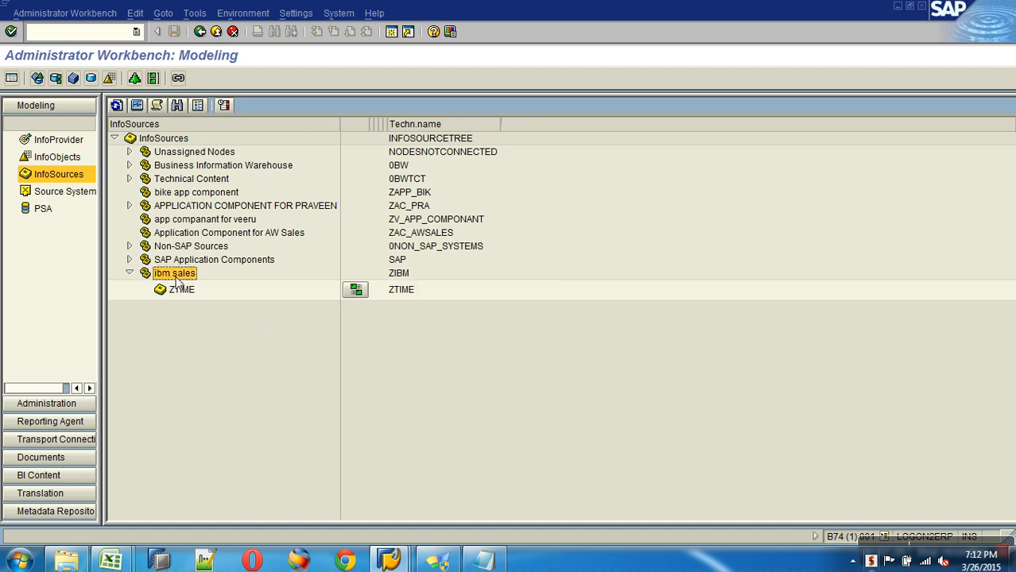
pyautogui.click(221, 336)
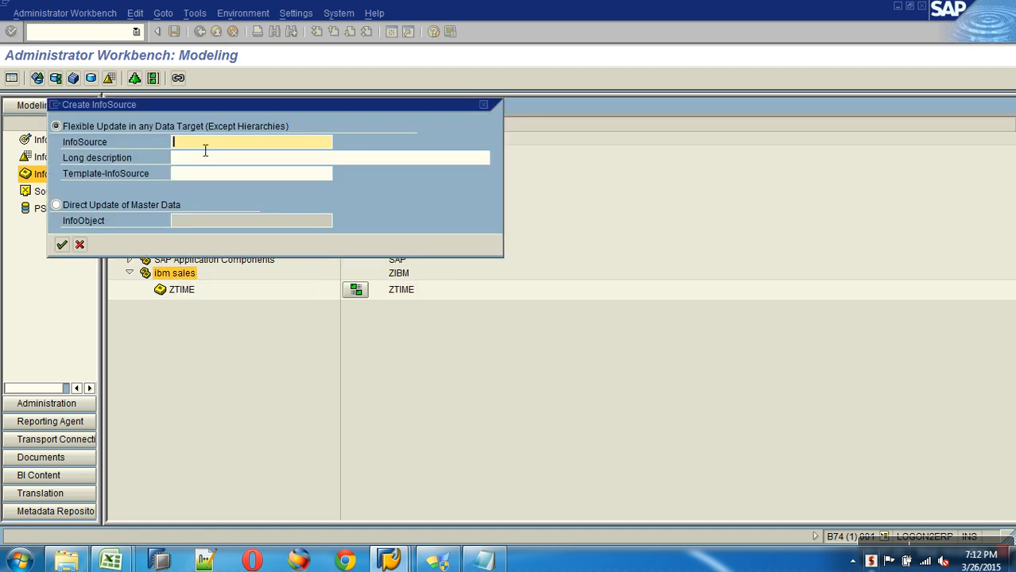
pyautogui.write('ytime')
pyautogui.press('Tab')
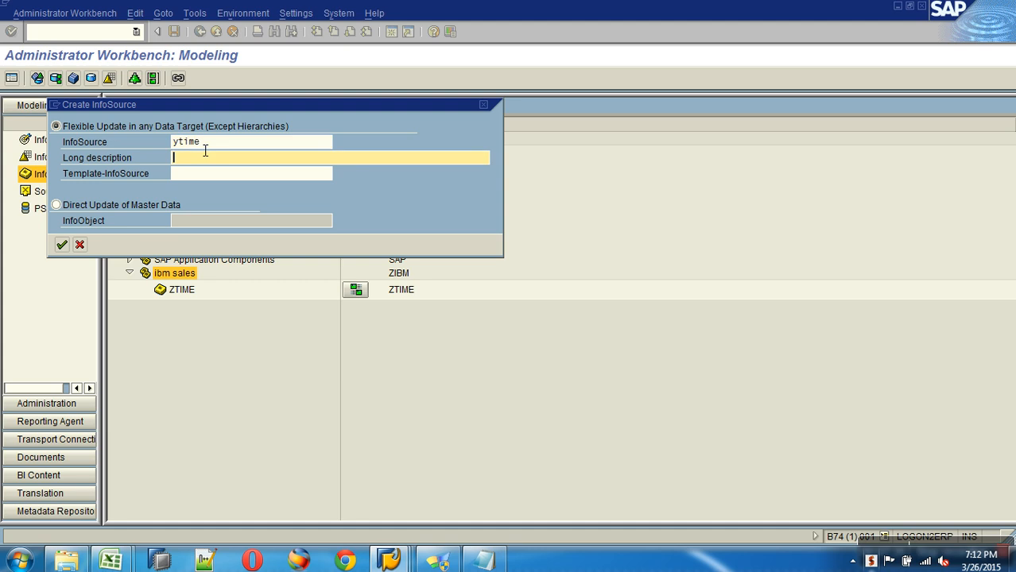
pyautogui.press('Tab')
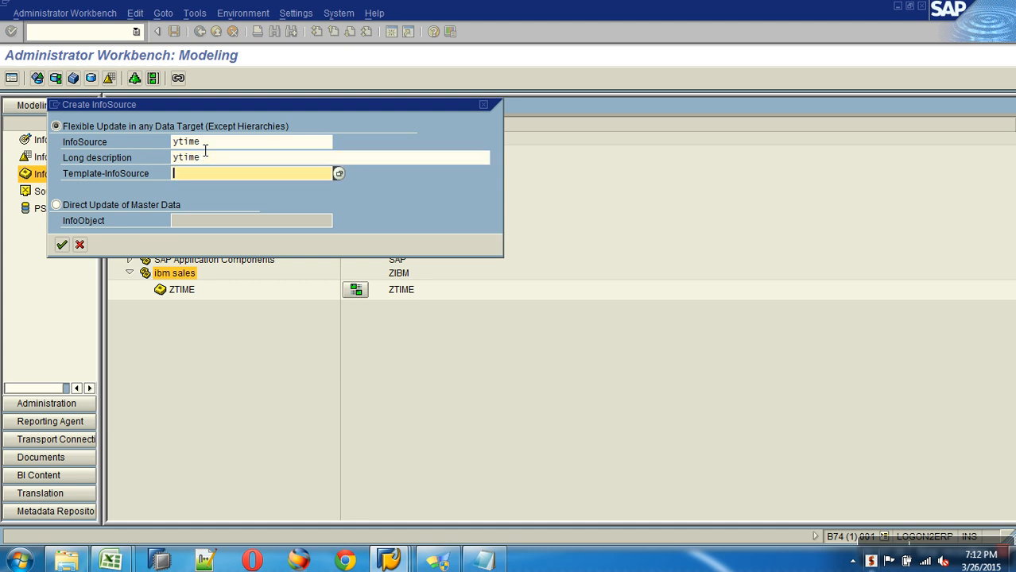
pyautogui.write('ZTIME')
pyautogui.press('Return')
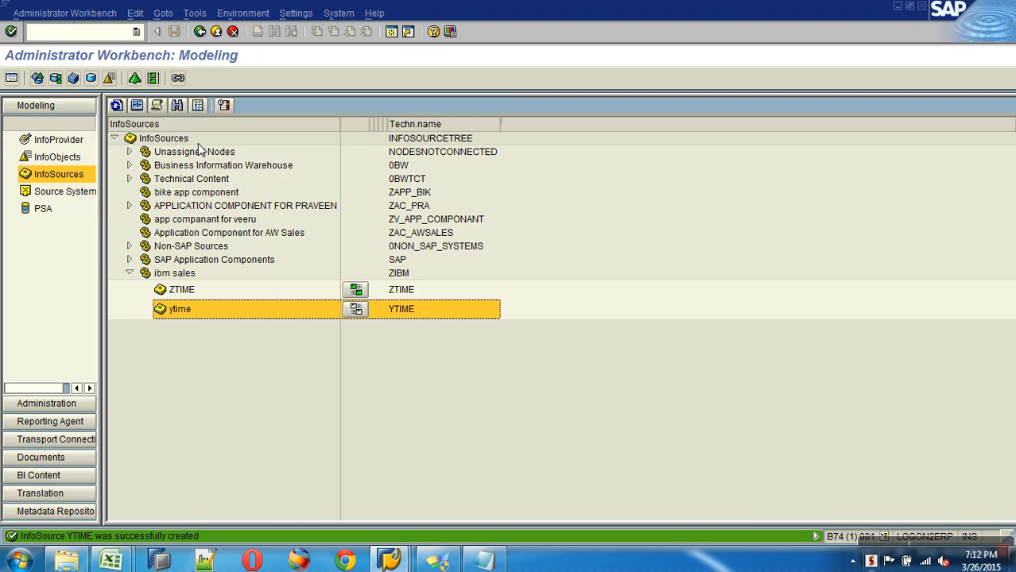
# Activate the communication structure of InfoSource ytime together with its transfer programs, and return to the InfoSources tree.
pyautogui.rightClick(177, 311)
pyautogui.click(205, 324)
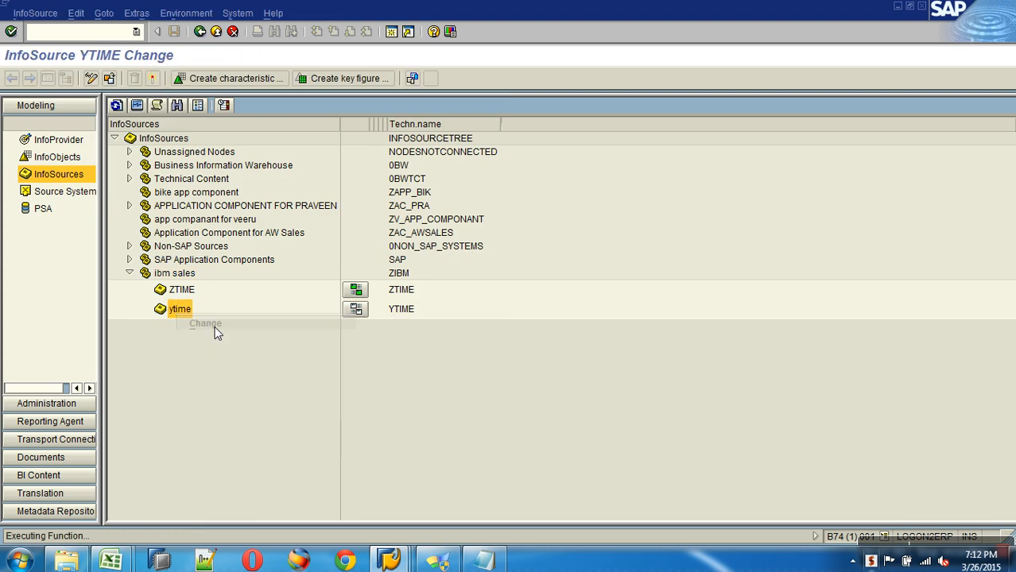
pyautogui.click(154, 79)
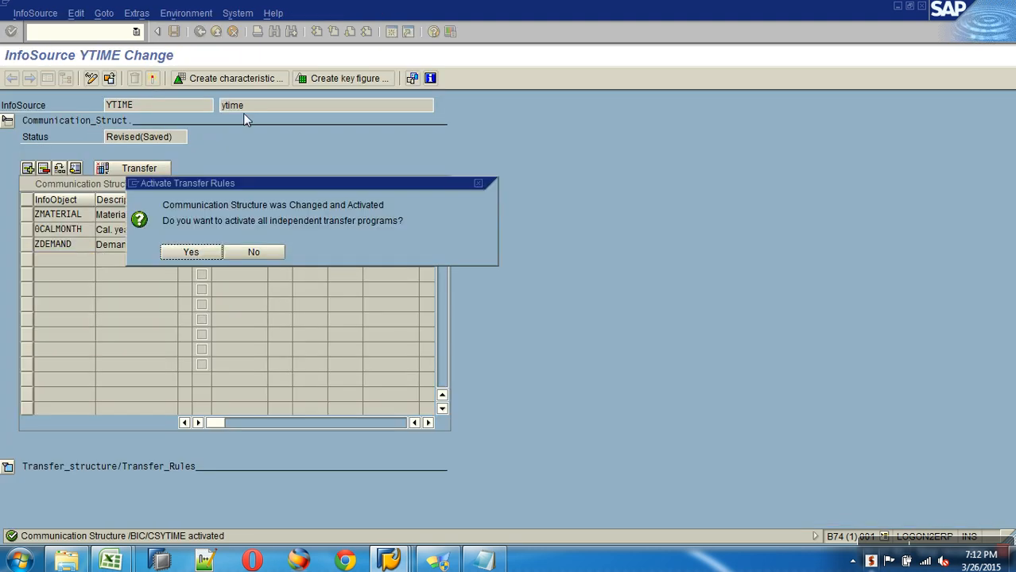
pyautogui.click(208, 253)
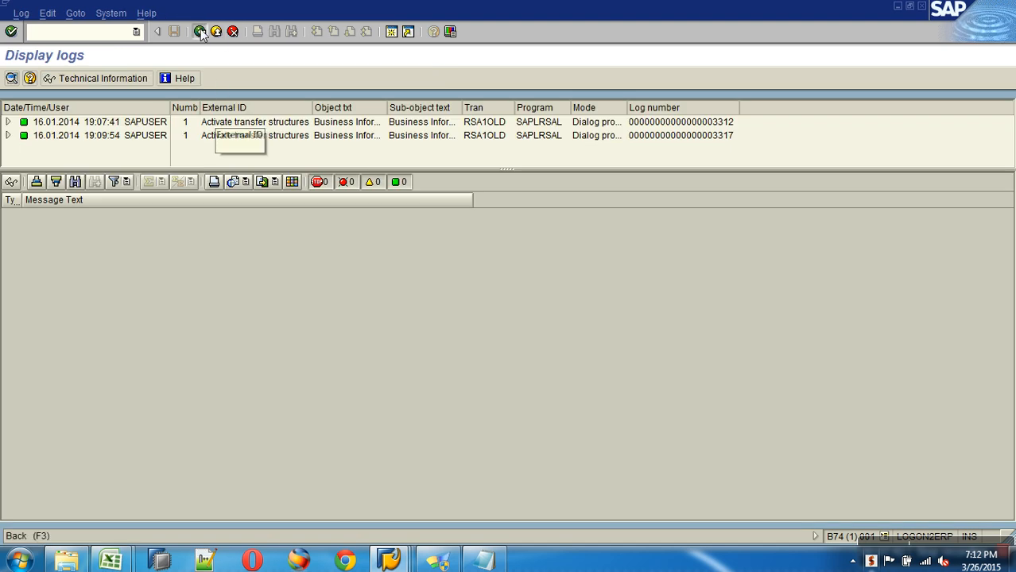
pyautogui.click(201, 32)
pyautogui.click(201, 31)
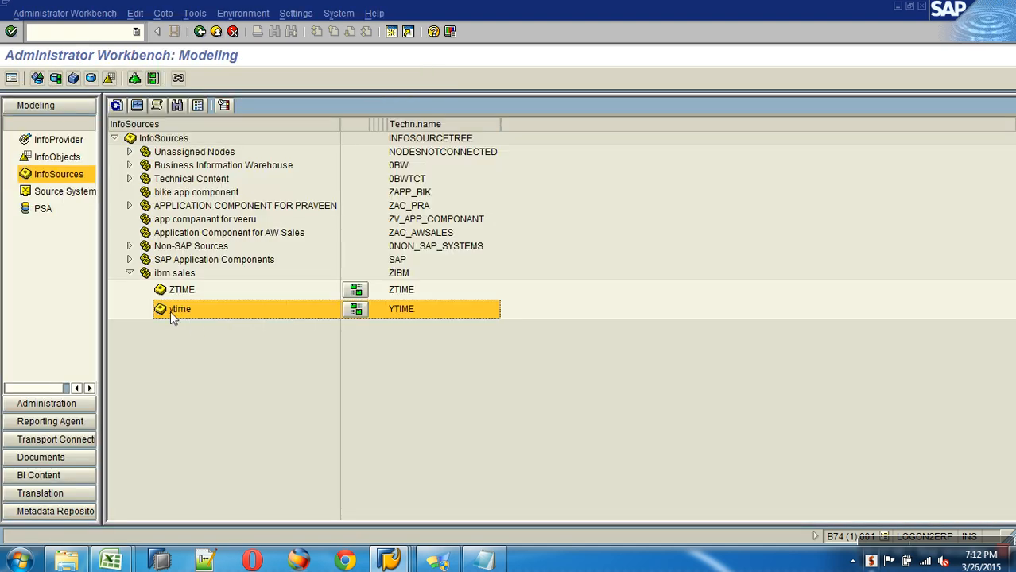
# Assign source system TEST to InfoSource ytime and save the DataSource assignment.
pyautogui.rightClick(170, 310)
pyautogui.click(235, 406)
pyautogui.click(177, 284)
pyautogui.doubleClick(55, 276)
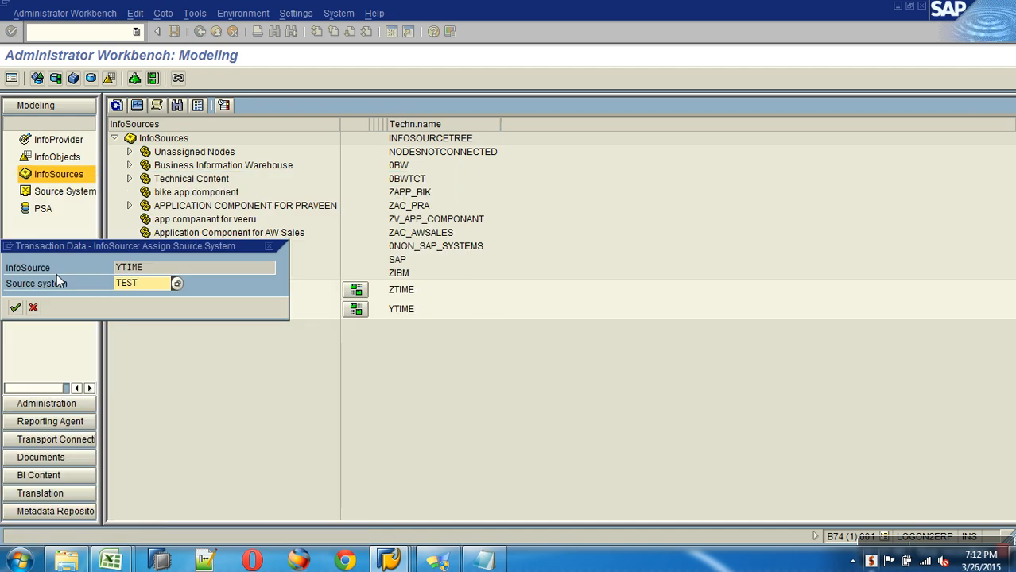
pyautogui.press('Return')
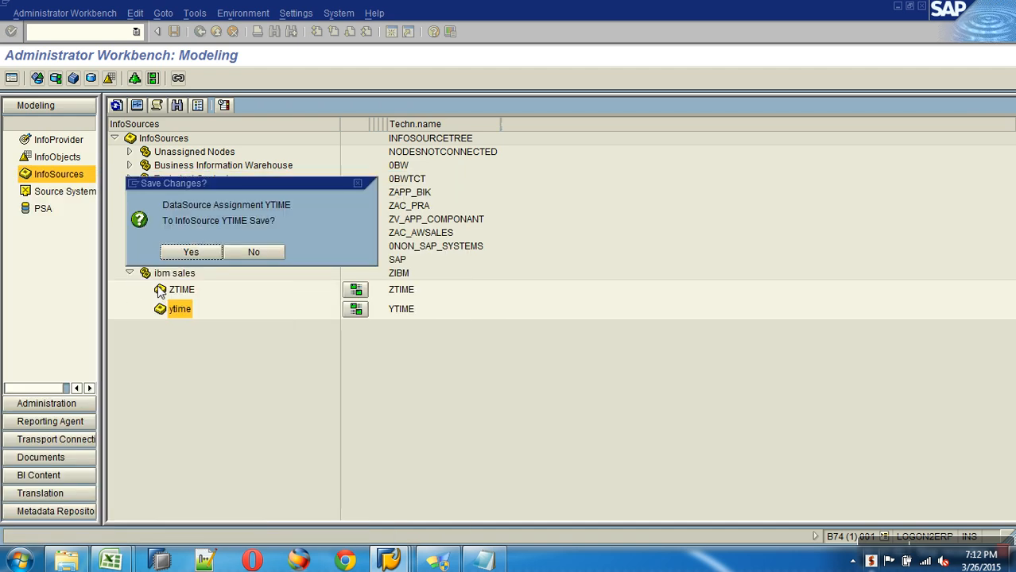
pyautogui.click(199, 253)
pyautogui.click(137, 231)
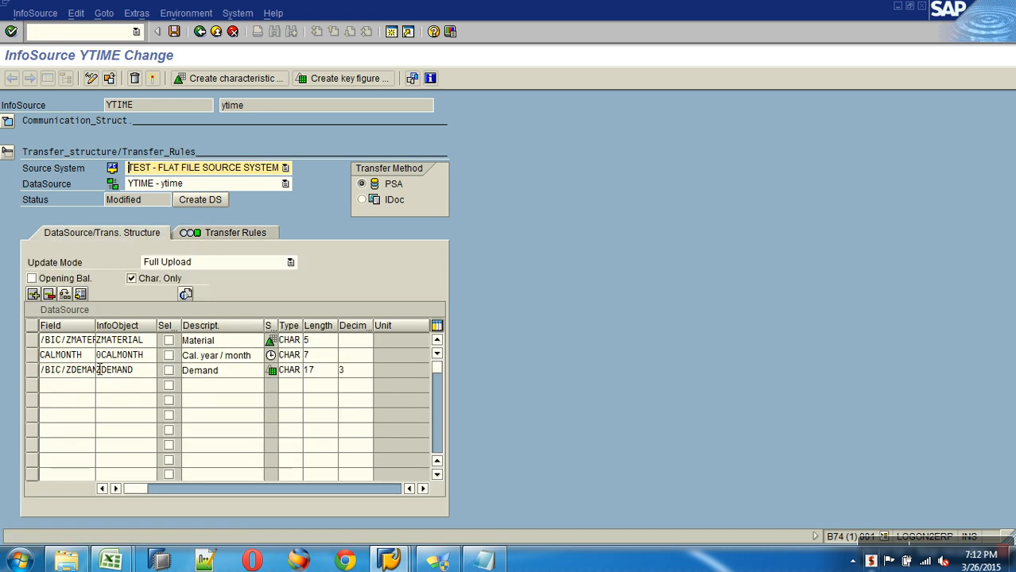
# Delete all proposed transfer rules of InfoSource YTIME.
pyautogui.click(232, 232)
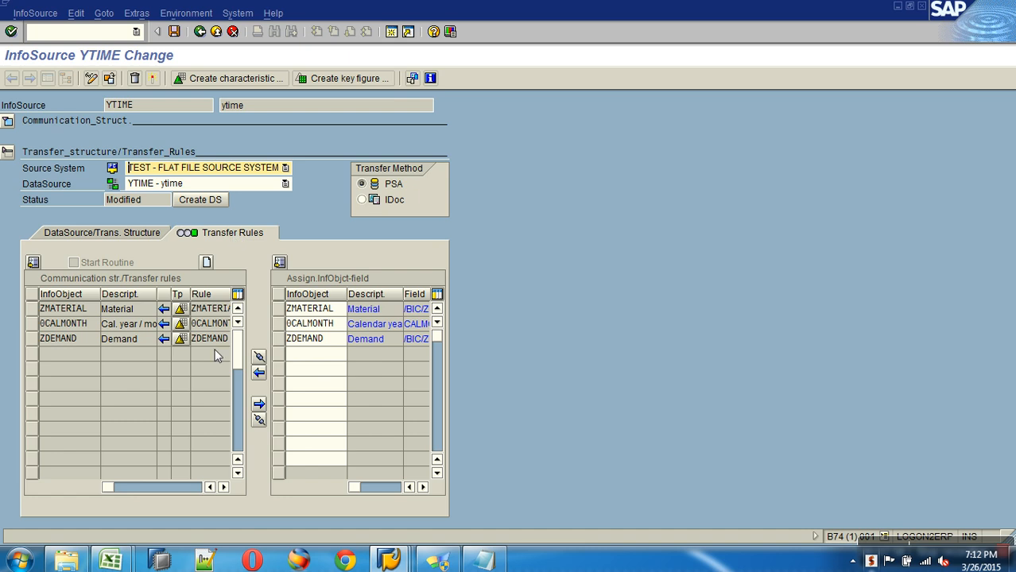
pyautogui.click(260, 421)
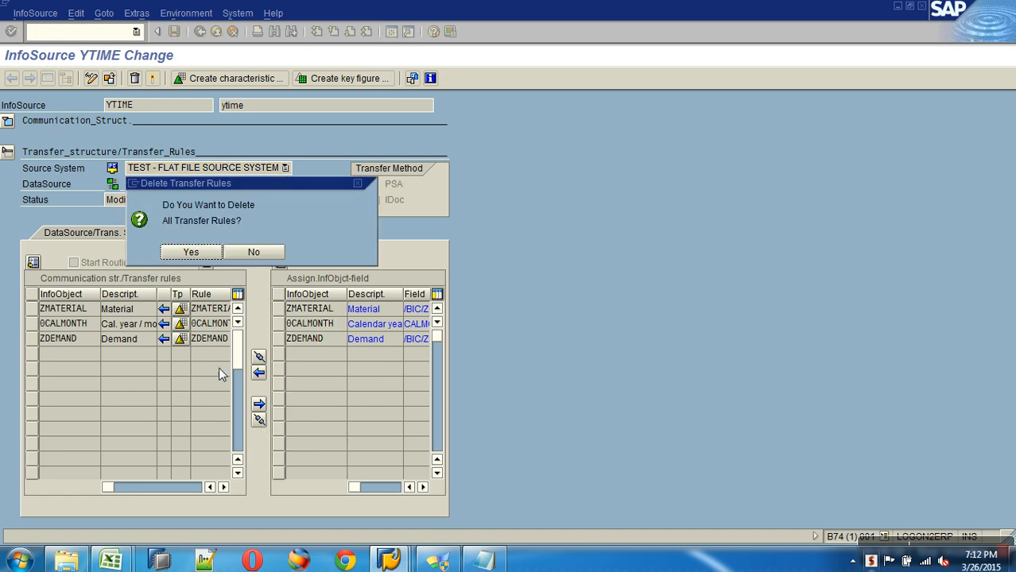
pyautogui.click(194, 251)
# Clear the InfoObject assignments ZMATERIAL, 0CALMONTH and ZDEMAND from the DataSource fields.
pyautogui.click(332, 310)
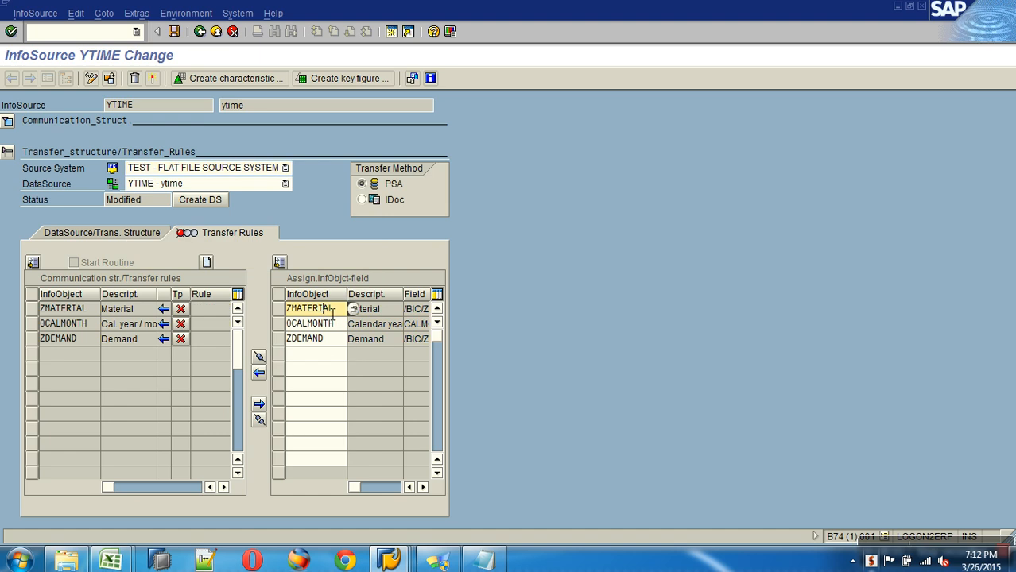
pyautogui.hotkey('ctrl', 'y')
pyautogui.moveTo(337, 318); pyautogui.dragTo(347, 365)
pyautogui.press('Delete')
pyautogui.moveTo(337, 317); pyautogui.dragTo(248, 319)
pyautogui.press('Delete')
pyautogui.moveTo(334, 325); pyautogui.dragTo(251, 323)
pyautogui.press('Delete')
pyautogui.moveTo(337, 342); pyautogui.dragTo(220, 336)
pyautogui.press('Delete')
pyautogui.click(385, 406)
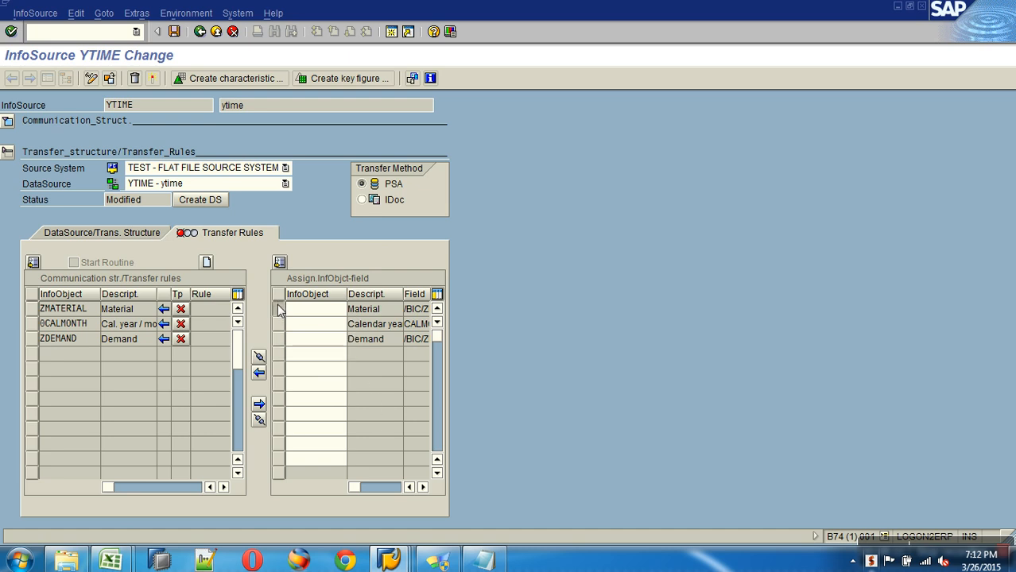
# Map the Material, Calendar year/month and Demand fields to ZMATERIAL, 0CALMONTH and ZDEMAND in the transfer rules.
pyautogui.click(279, 310)
pyautogui.click(30, 310)
pyautogui.click(258, 373)
pyautogui.click(277, 325)
pyautogui.click(31, 324)
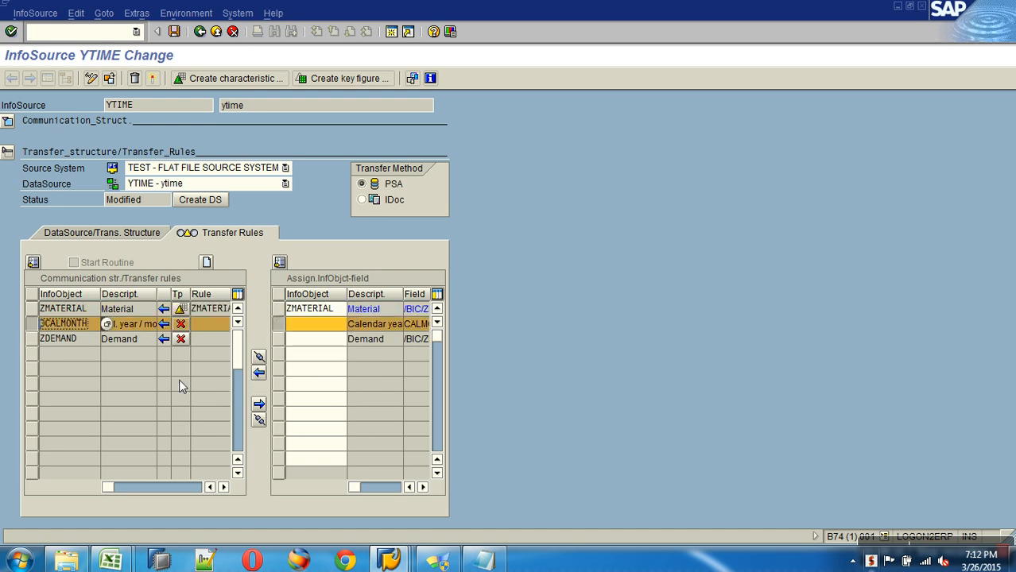
pyautogui.click(258, 372)
pyautogui.click(278, 339)
pyautogui.click(31, 338)
pyautogui.click(259, 372)
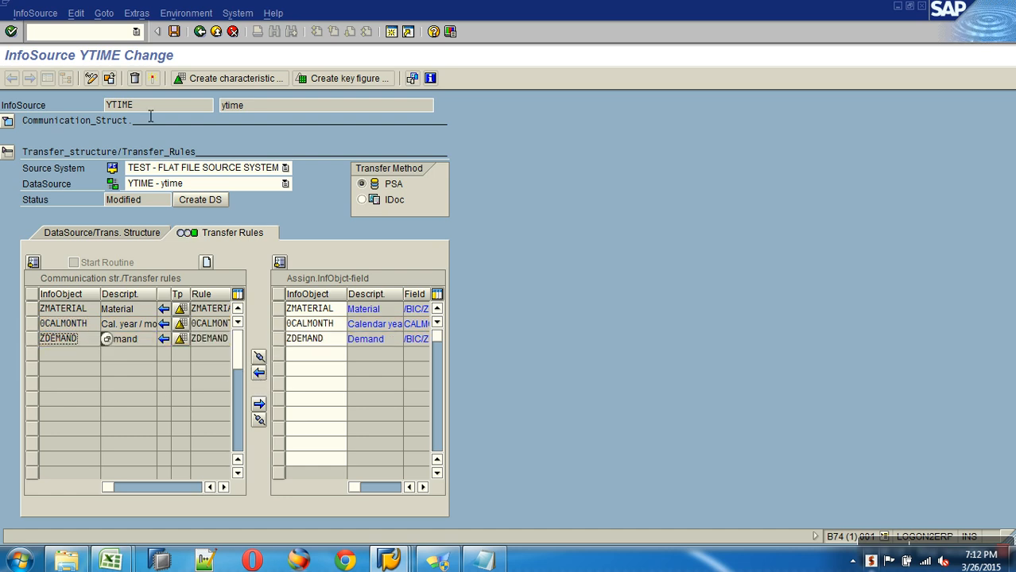
# Activate the transfer rules of YTIME and return to its entry in the InfoSources tree.
pyautogui.click(154, 78)
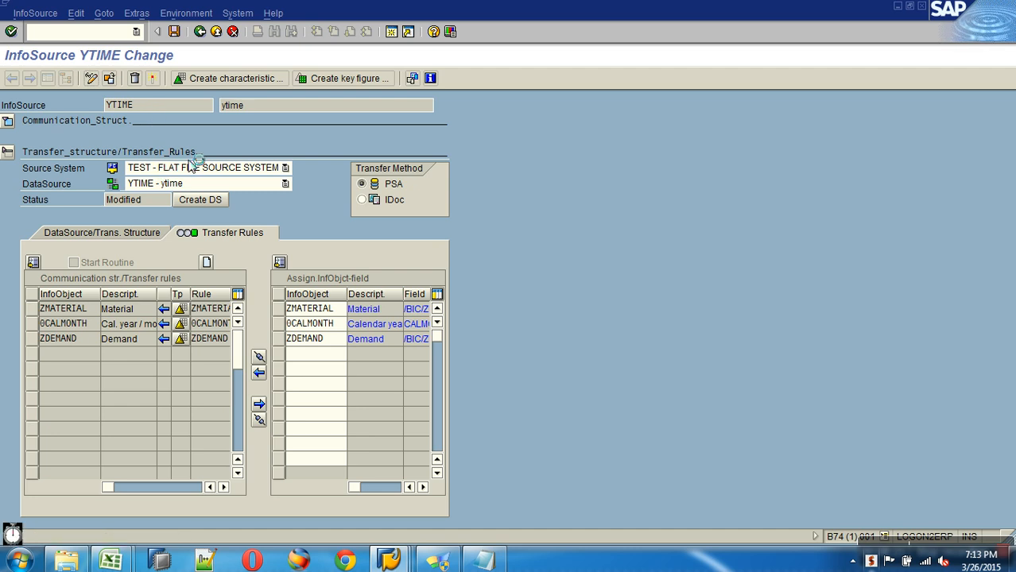
pyautogui.click(200, 31)
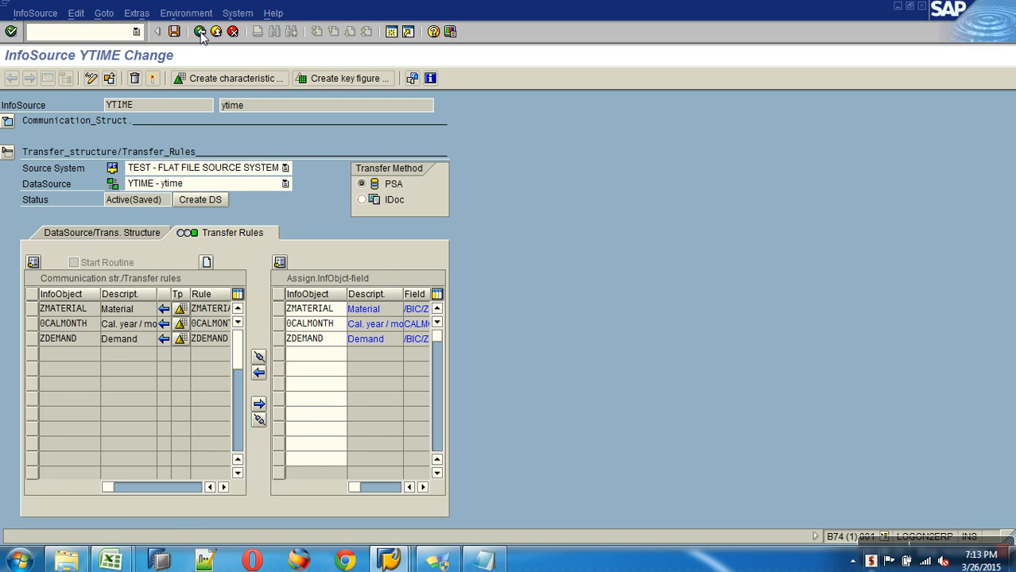
pyautogui.click(402, 310)
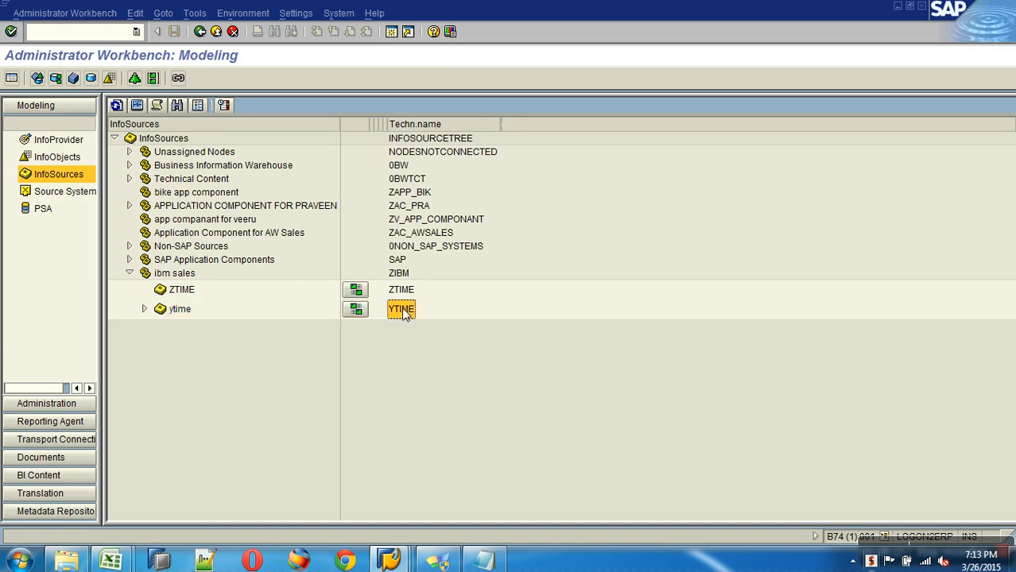
# Create update rules for the Demo Time Distribution InfoCube with YTIME as the InfoSource.
pyautogui.click(57, 144)
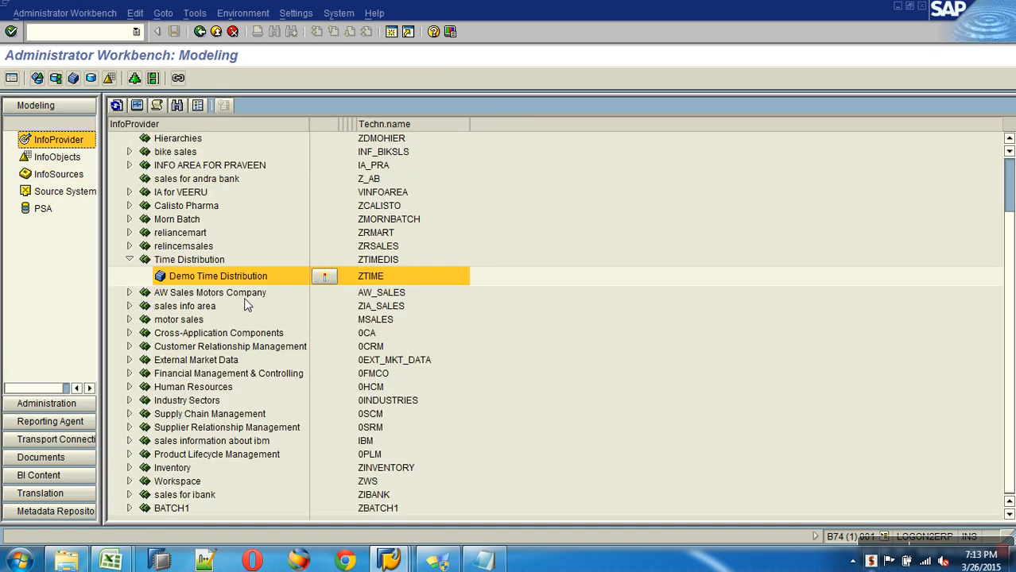
pyautogui.rightClick(245, 274)
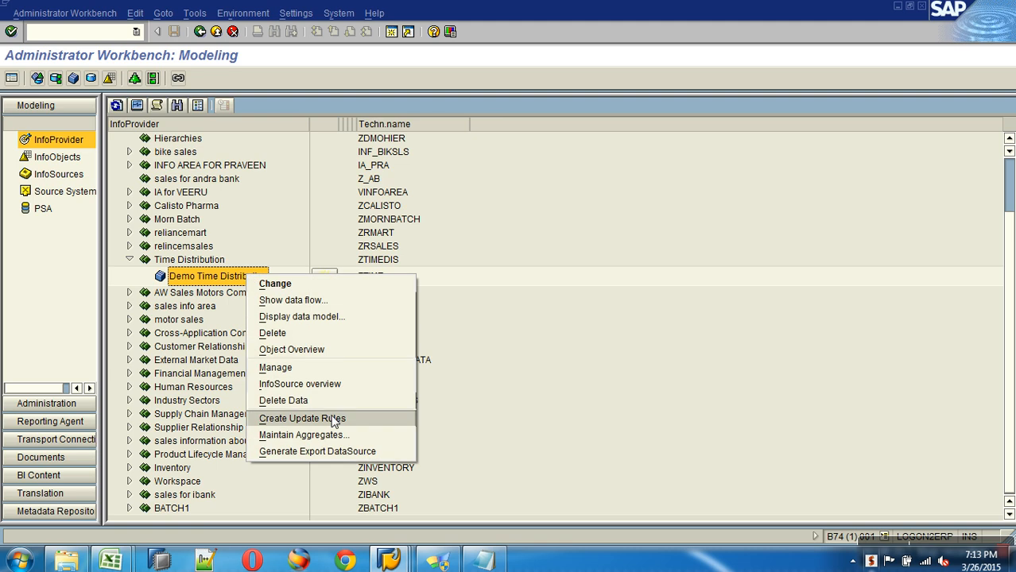
pyautogui.click(341, 421)
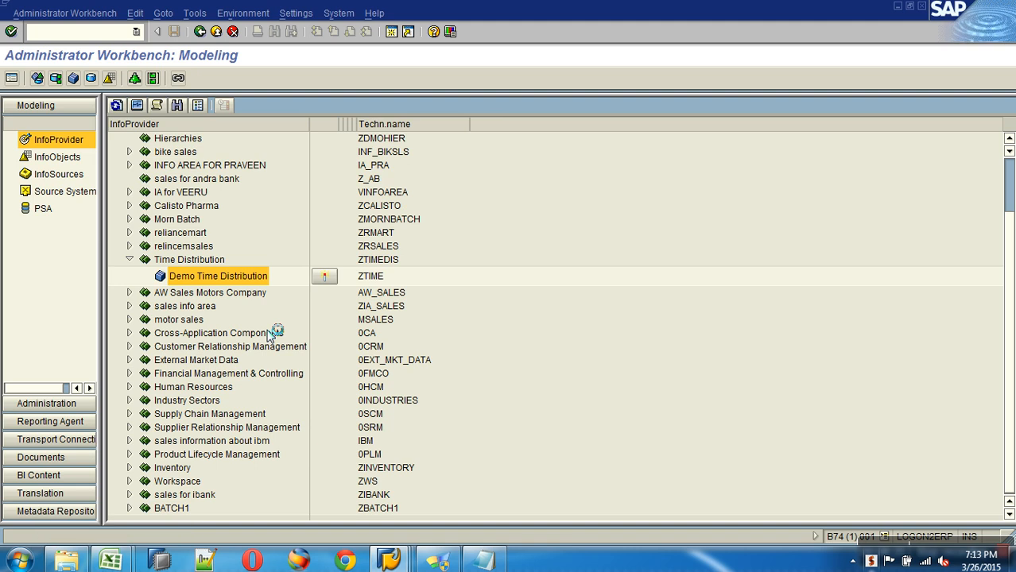
pyautogui.write('YTIME')
pyautogui.press('Return')
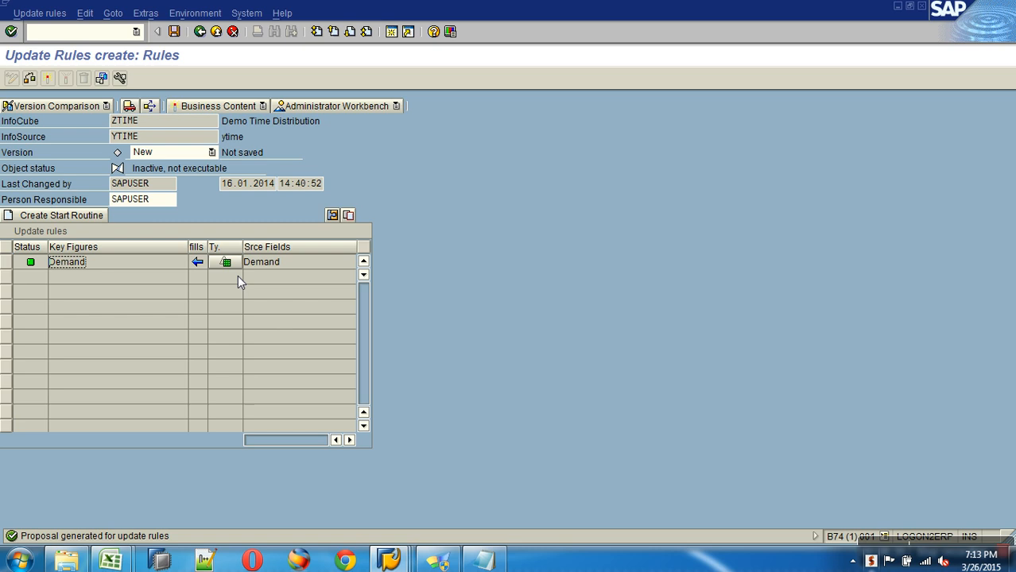
# Fill Calendar day for the Demand key figure by time distribution from 0CALMONTH, activate the update rules and return to the InfoProvider tree.
pyautogui.click(239, 265)
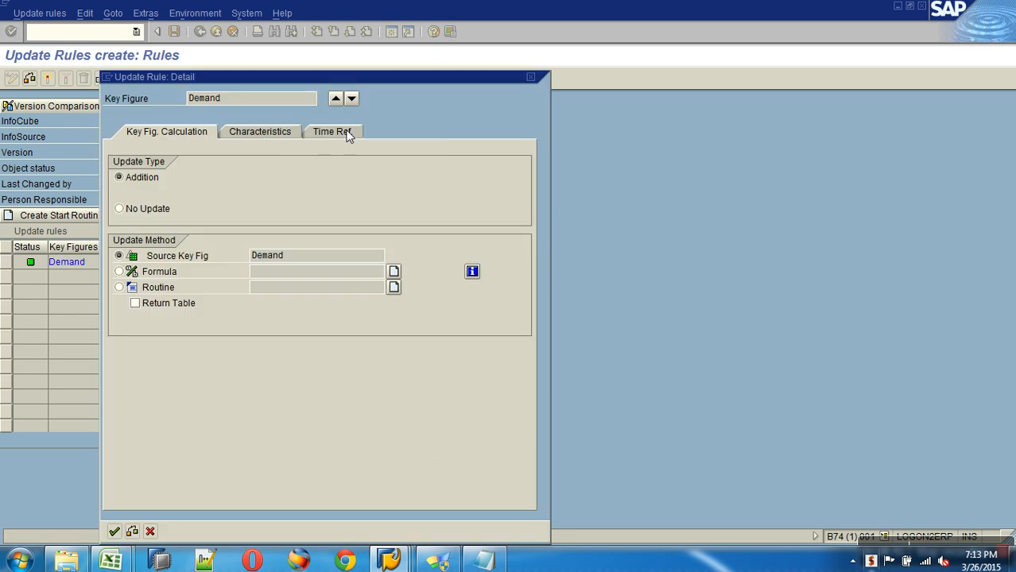
pyautogui.click(333, 132)
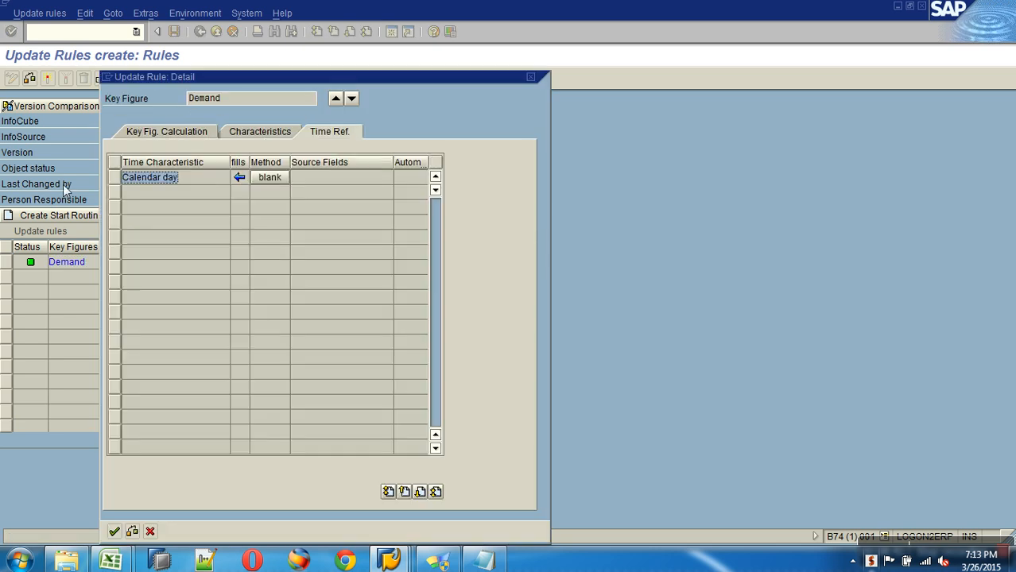
pyautogui.click(269, 178)
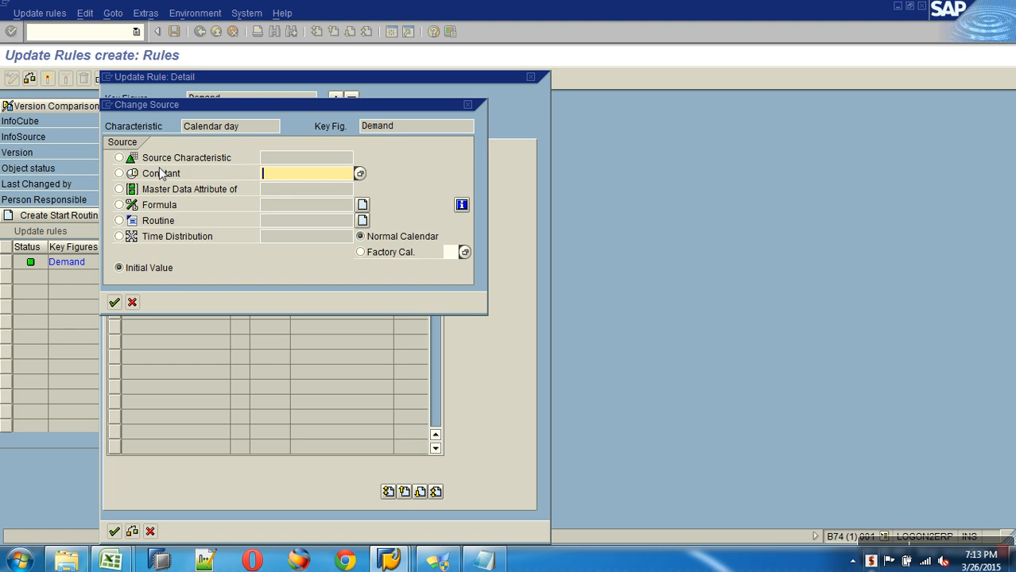
pyautogui.click(120, 237)
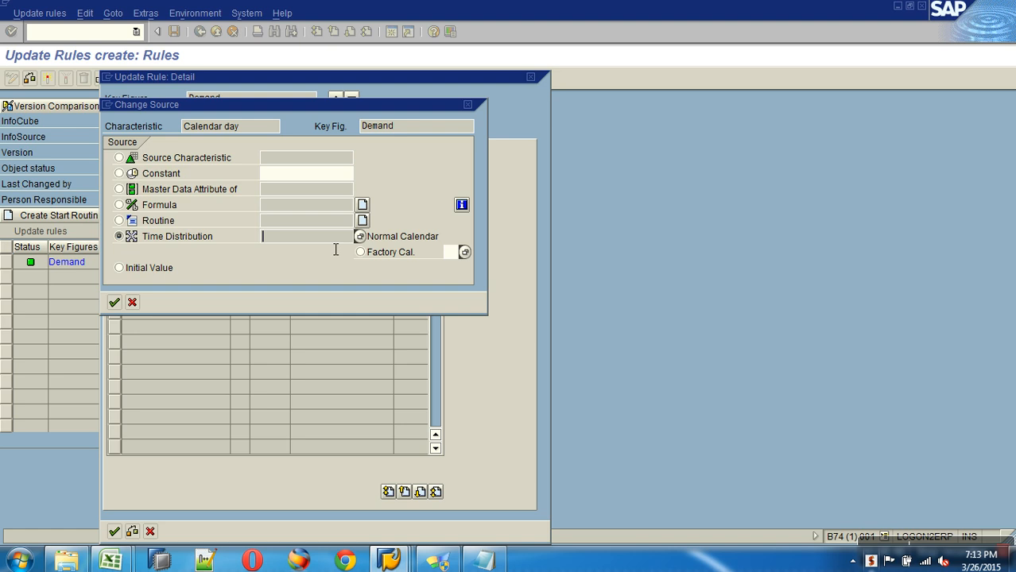
pyautogui.click(359, 238)
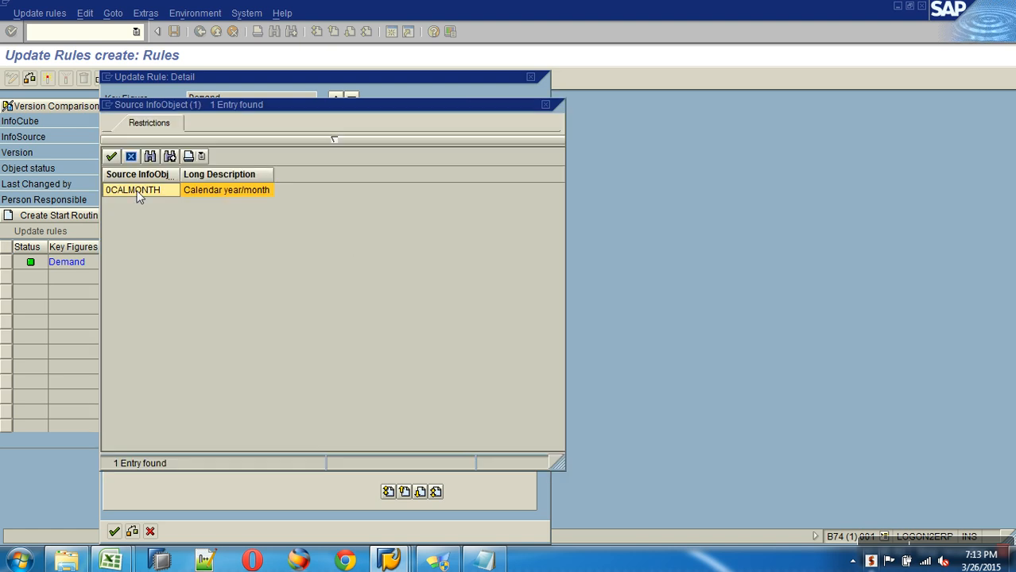
pyautogui.doubleClick(142, 195)
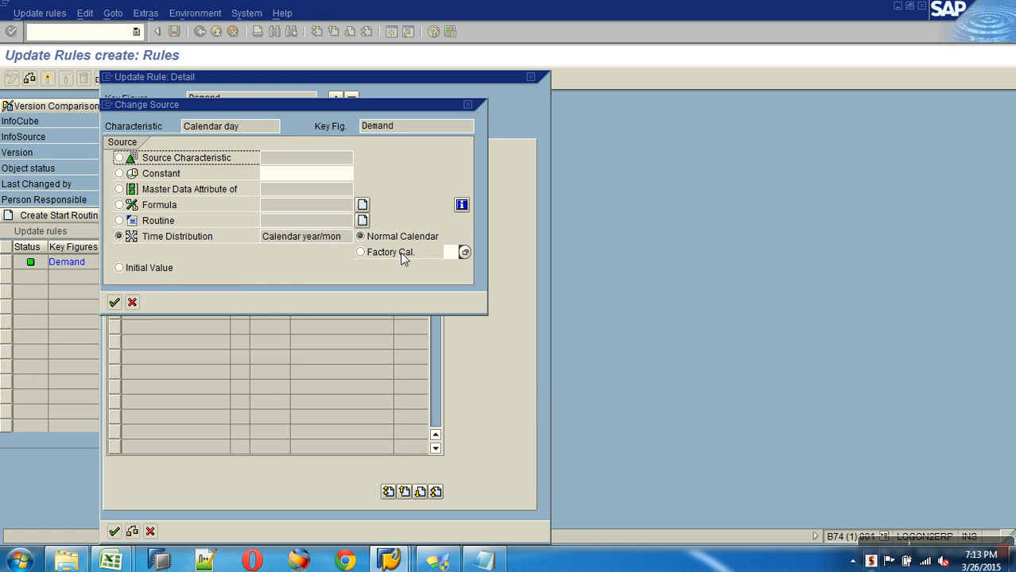
pyautogui.click(114, 302)
pyautogui.click(187, 283)
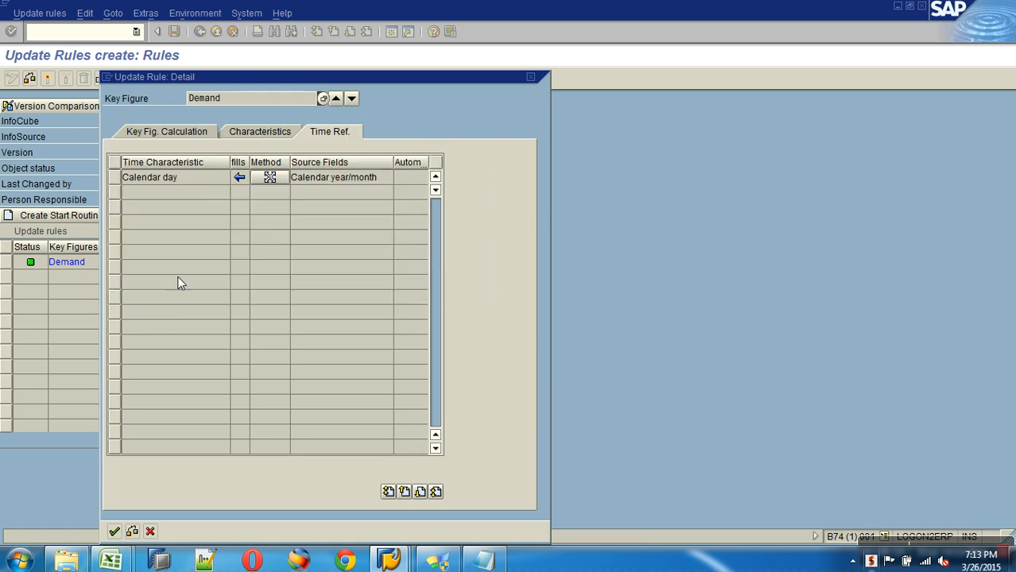
pyautogui.click(114, 532)
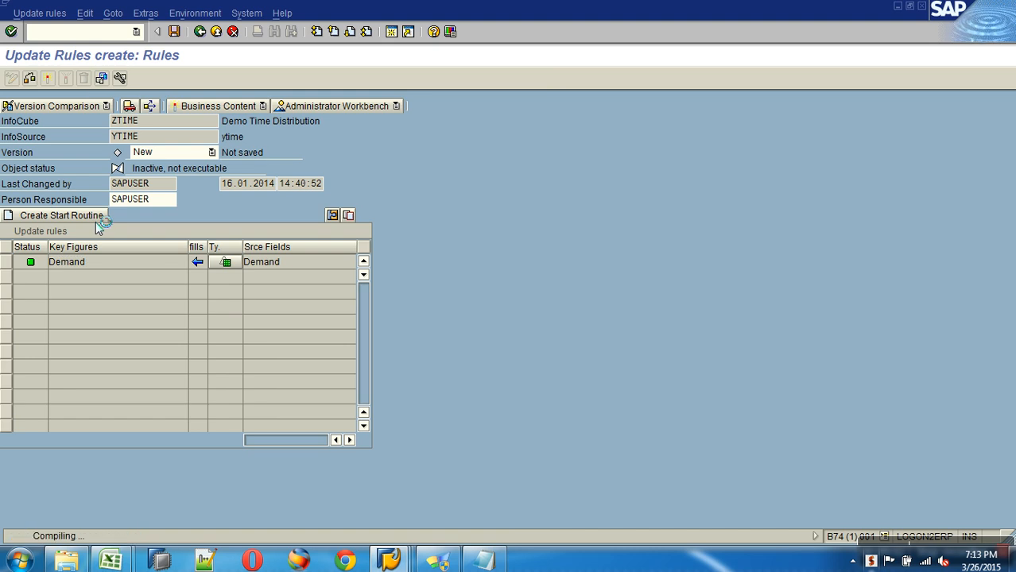
pyautogui.click(200, 31)
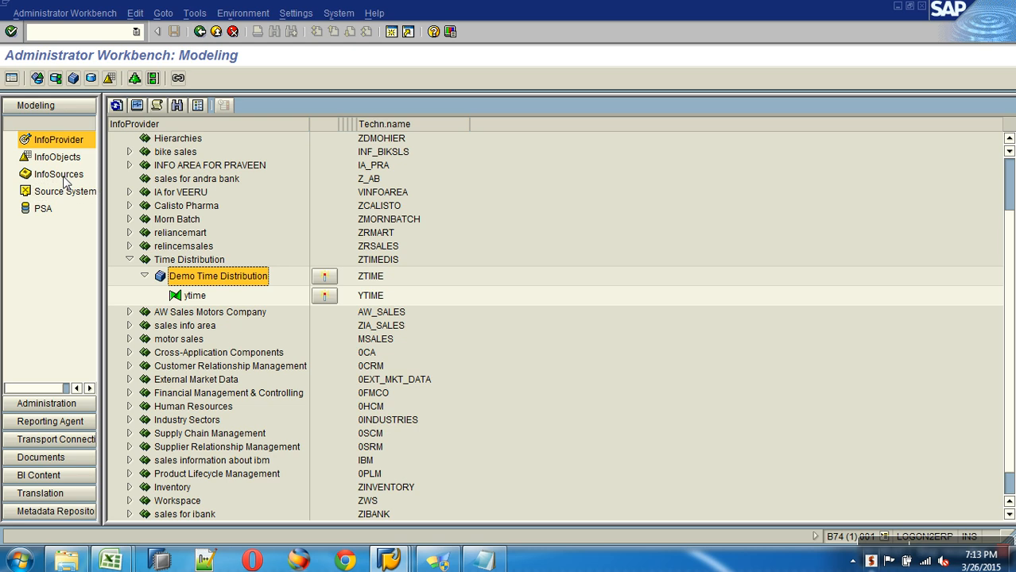
# Create an InfoPackage described as "load time data" for the flat file source system of YTIME.
pyautogui.click(58, 174)
pyautogui.click(144, 308)
pyautogui.rightClick(201, 331)
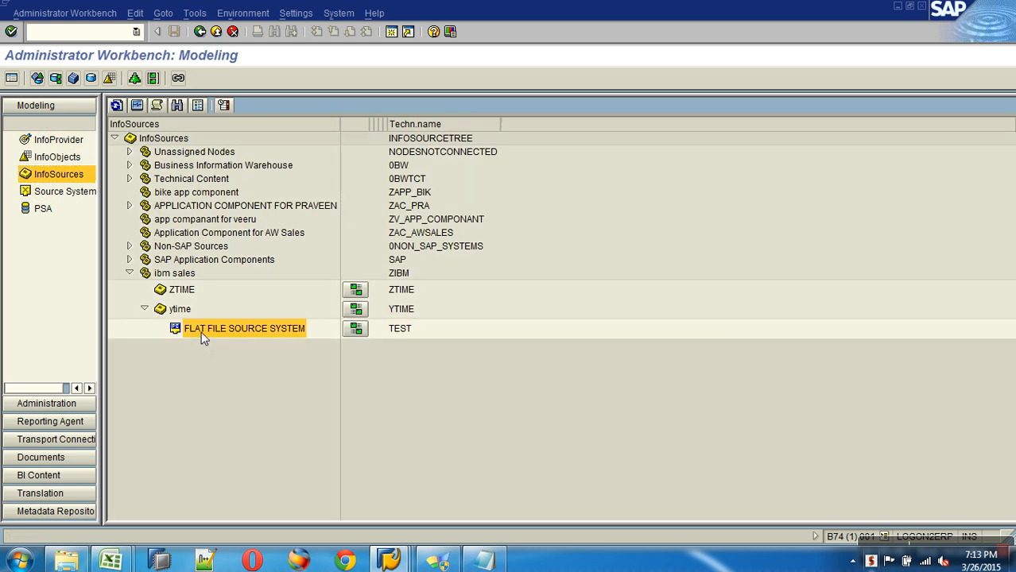
pyautogui.click(288, 411)
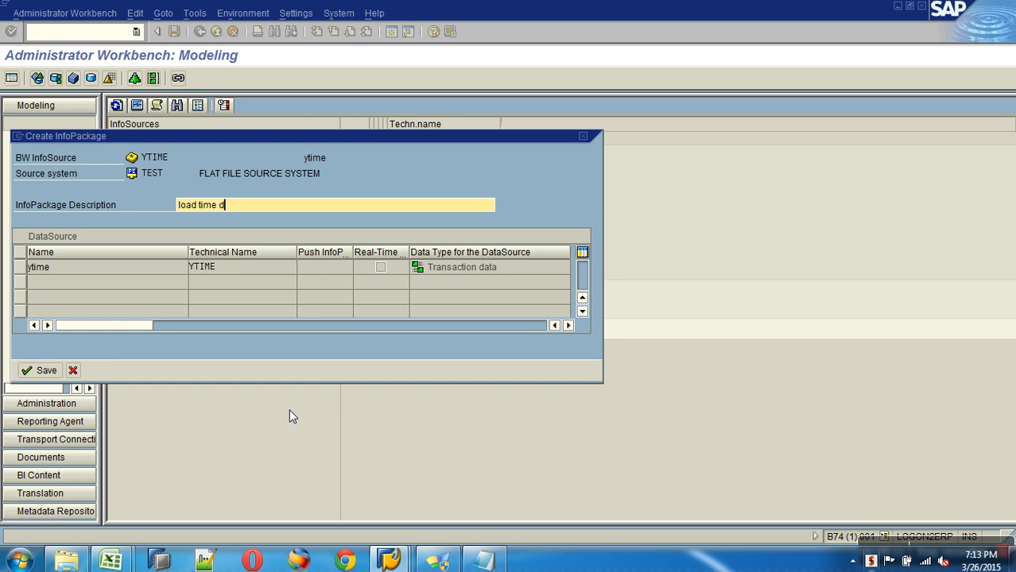
pyautogui.press('Return')
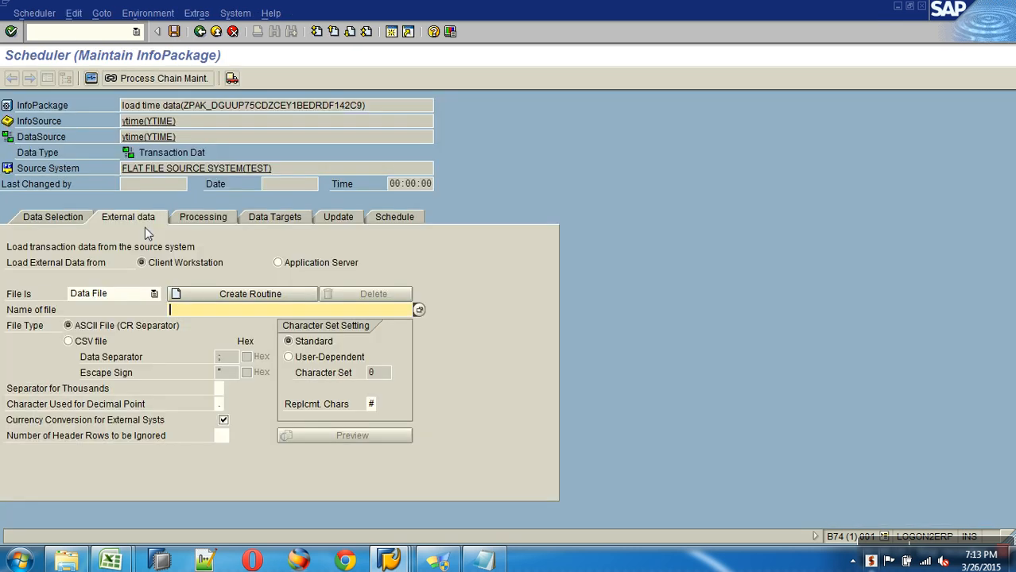
# Choose tIME.csv from the Desktop folder Vedios Sharing\All files as the InfoPackage's external data file.
pyautogui.click(420, 310)
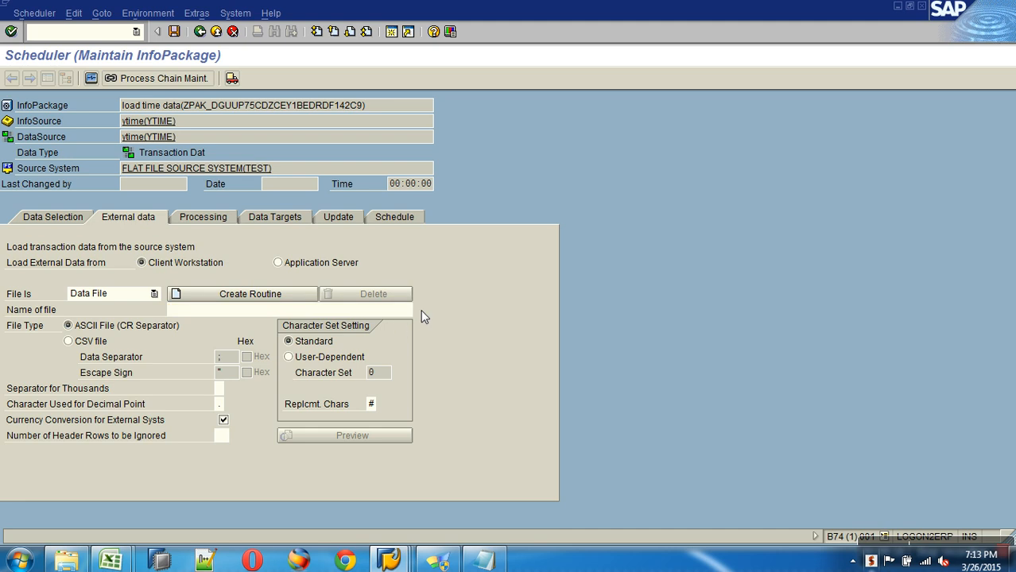
pyautogui.click(56, 131)
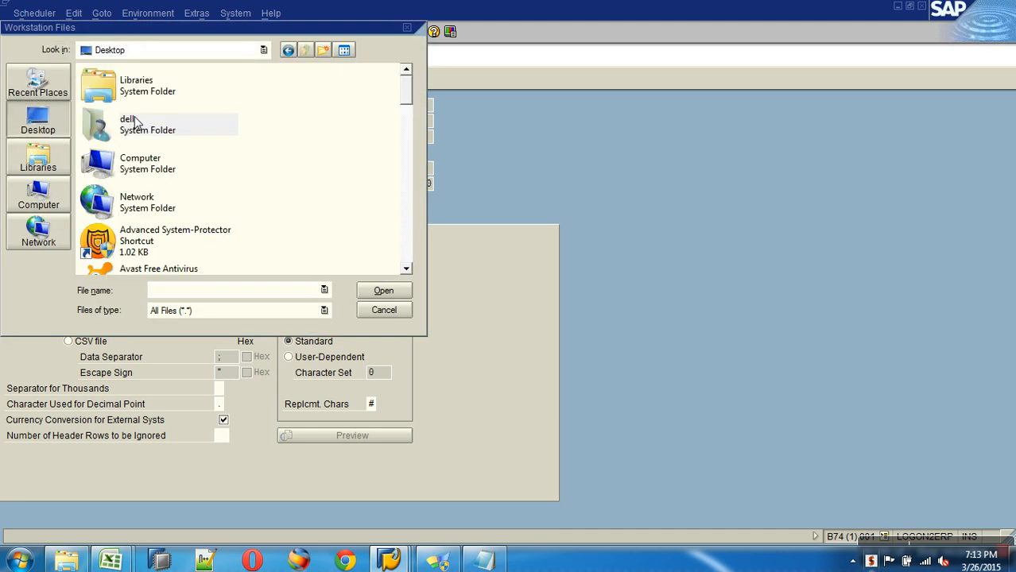
pyautogui.click(408, 243)
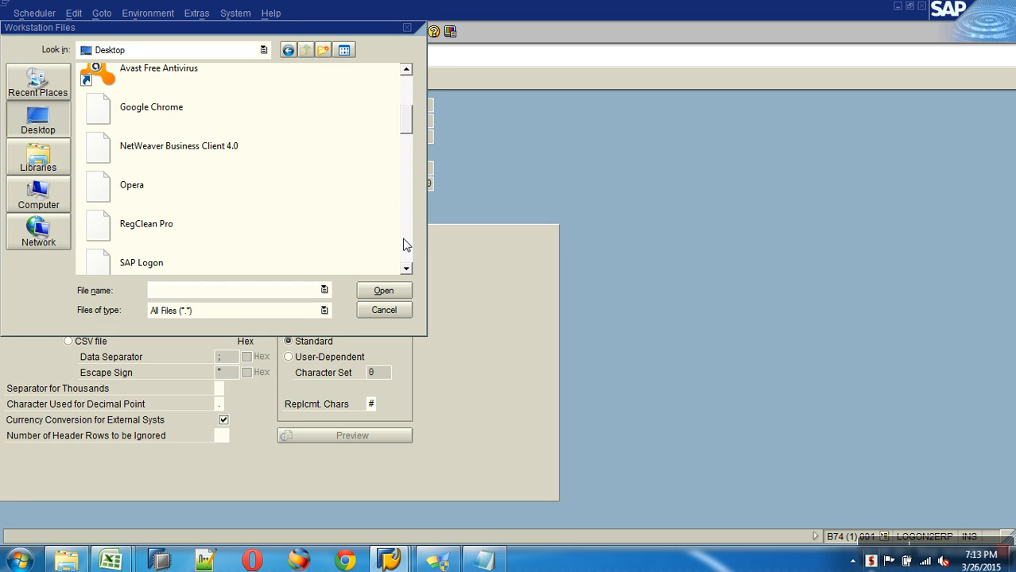
pyautogui.click(406, 242)
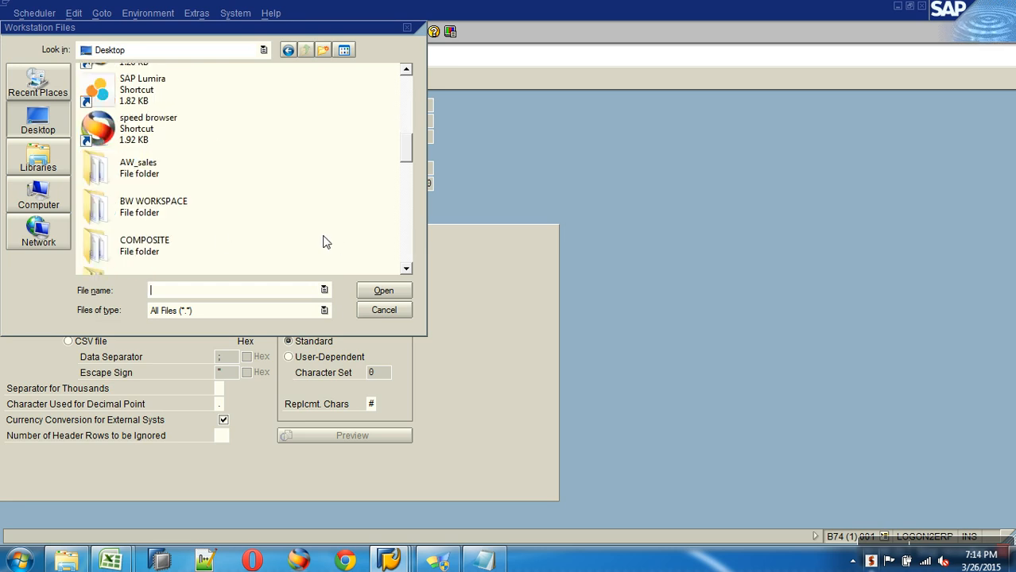
pyautogui.click(408, 241)
pyautogui.doubleClick(163, 226)
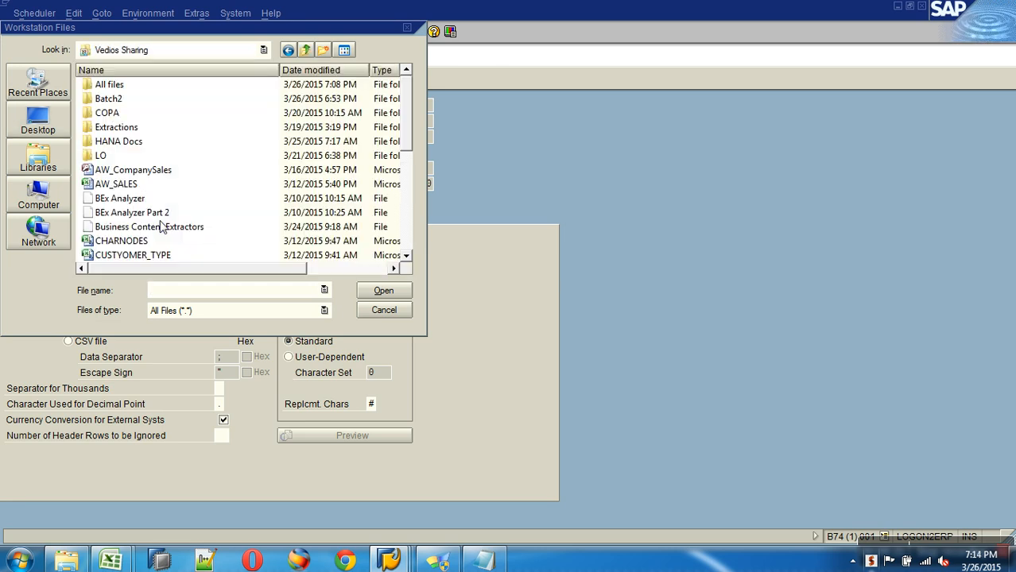
pyautogui.doubleClick(111, 86)
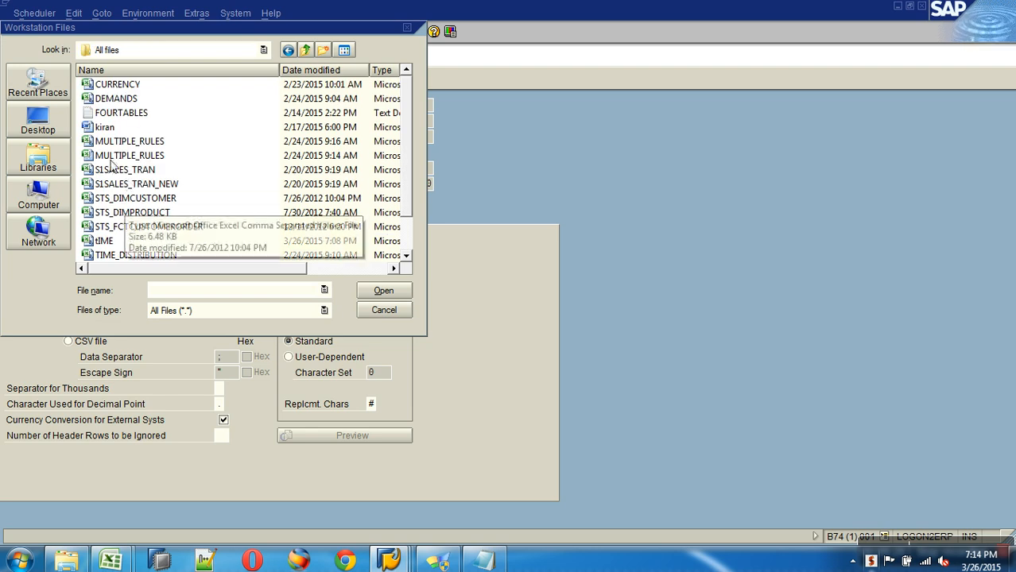
pyautogui.doubleClick(104, 240)
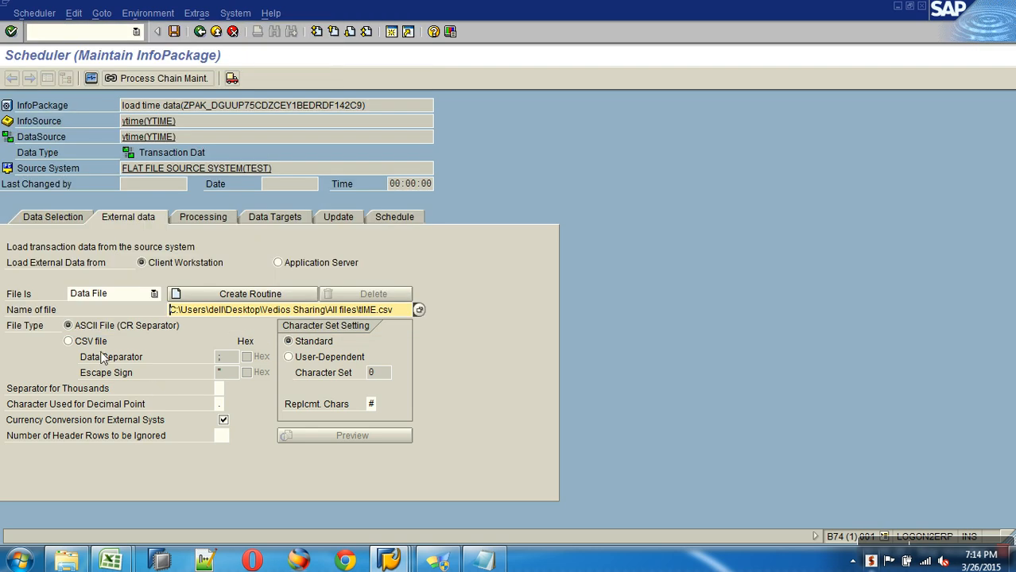
# Set the file type to CSV with a comma as data separator and 1 header row to be ignored.
pyautogui.click(89, 345)
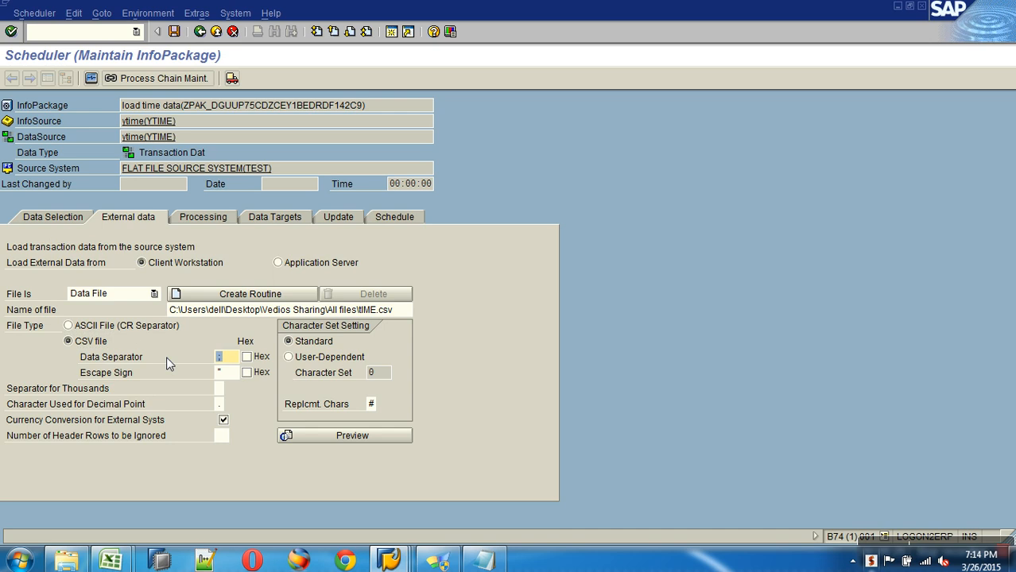
pyautogui.write(',')
pyautogui.press('Tab')
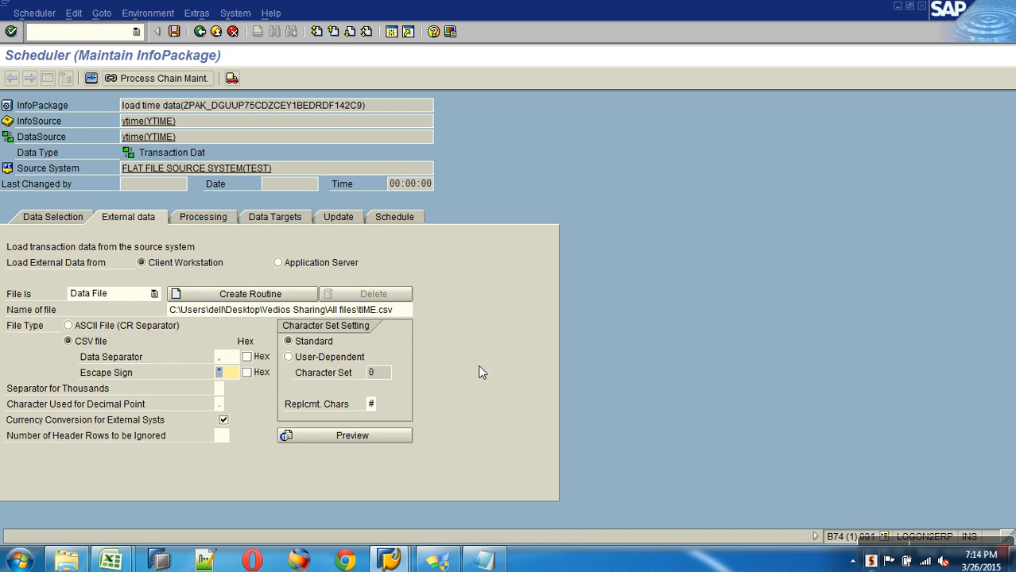
pyautogui.click(229, 440)
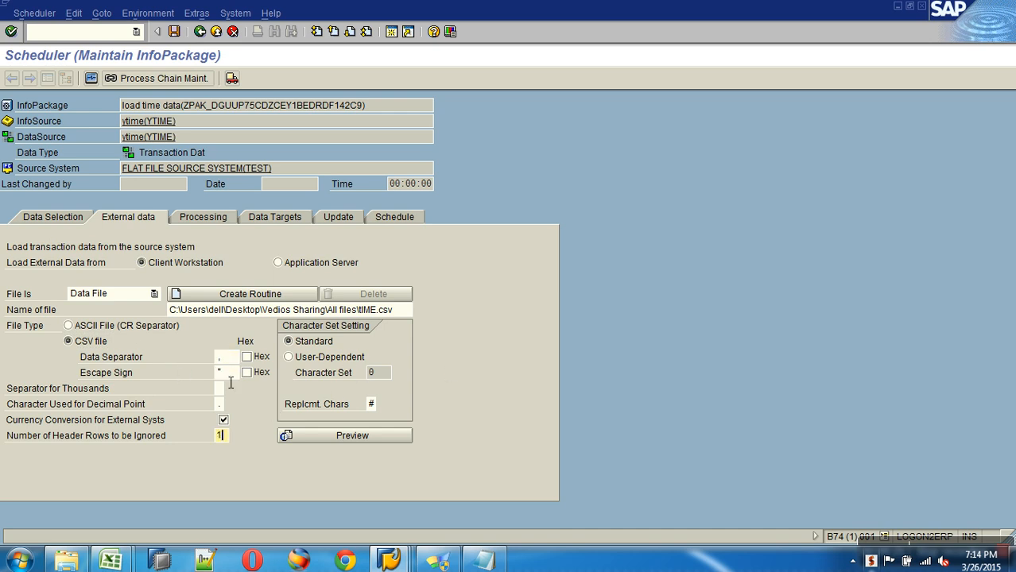
pyautogui.press('Return')
# Review the InfoPackage's processing, data target, update and schedule settings, then save it and return to the InfoSources tree.
pyautogui.click(204, 218)
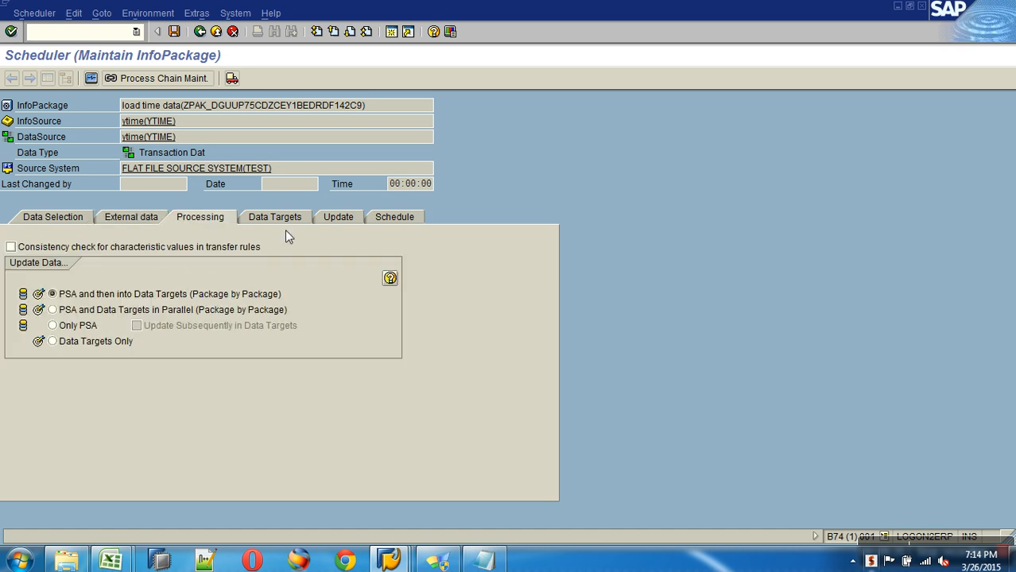
pyautogui.click(287, 218)
pyautogui.click(327, 217)
pyautogui.click(390, 217)
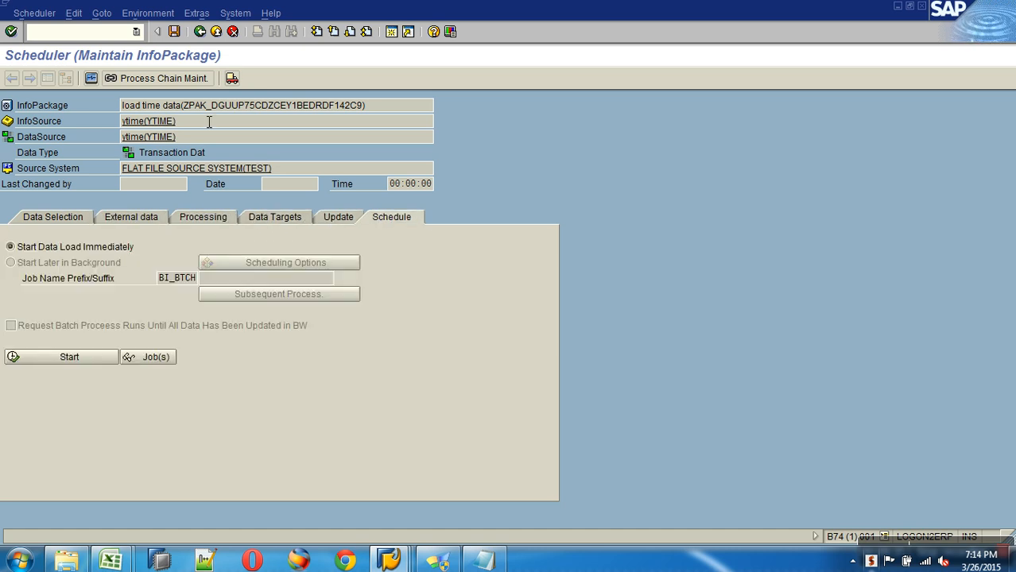
pyautogui.click(175, 32)
pyautogui.click(216, 32)
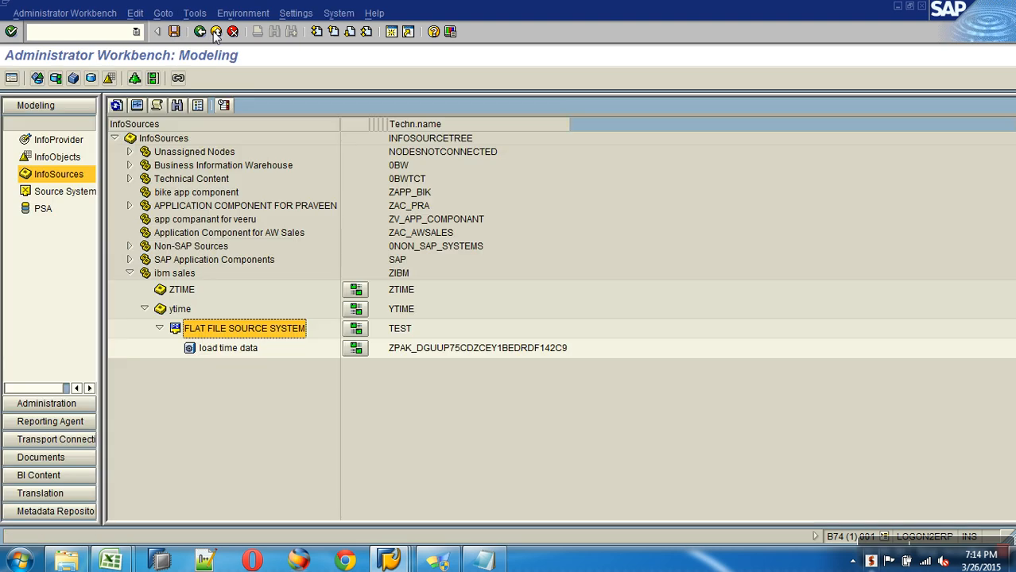
# Switch to the Data Warehousing Workbench and find ztime in the InfoProvider tree.
pyautogui.click(74, 141)
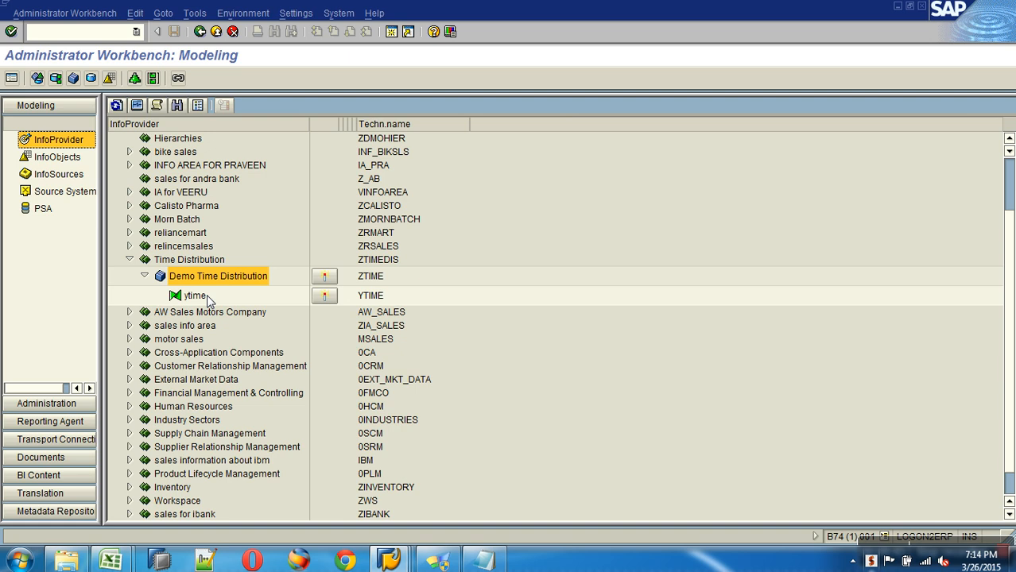
pyautogui.click(57, 34)
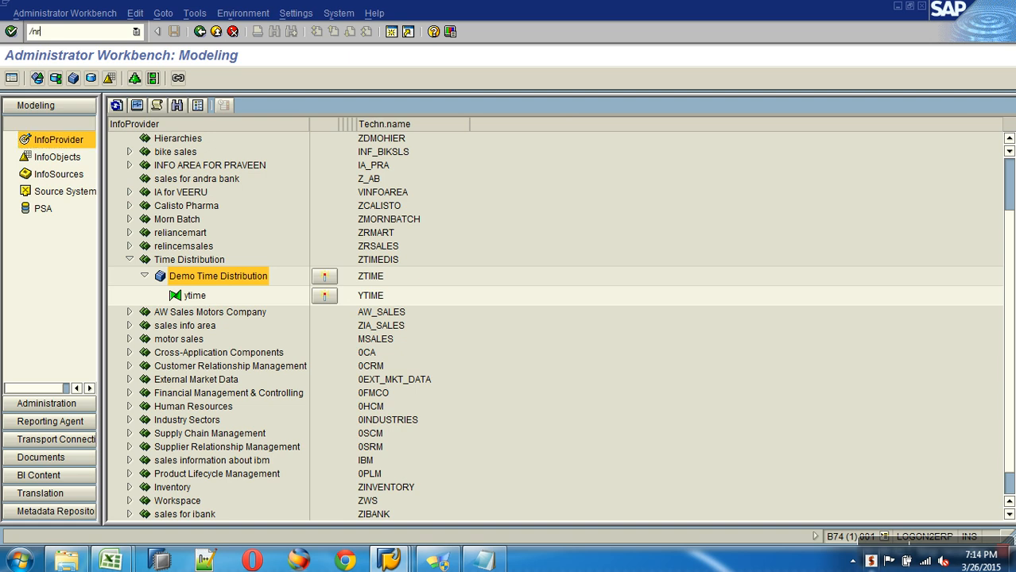
pyautogui.press('Return')
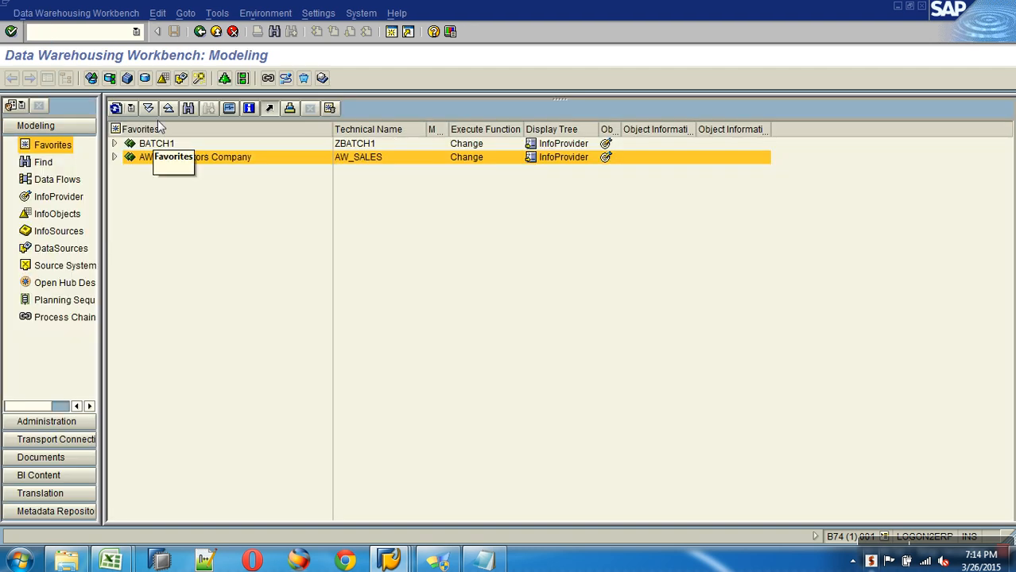
pyautogui.click(57, 198)
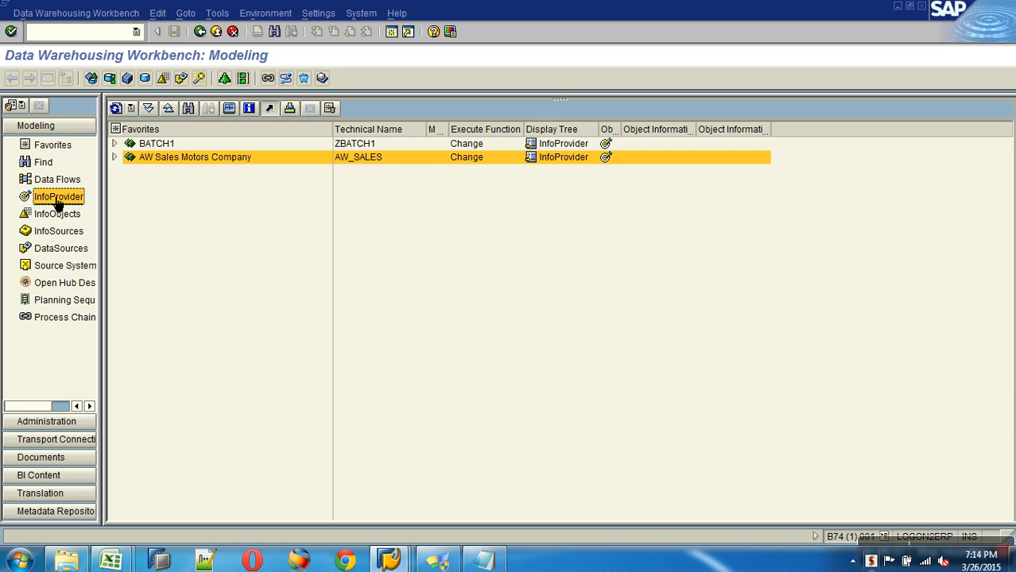
pyautogui.click(188, 109)
pyautogui.write('ztime')
pyautogui.press('Return')
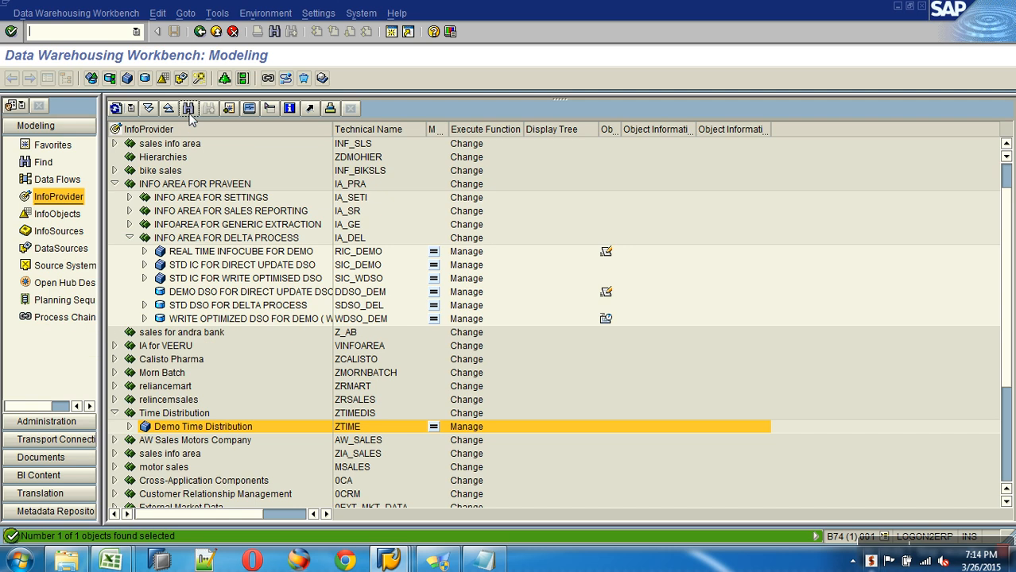
# Expand the data flow below Demo Time Distribution down to the load time data InfoPackage.
pyautogui.click(130, 427)
pyautogui.scroll(-2, 135, 393)
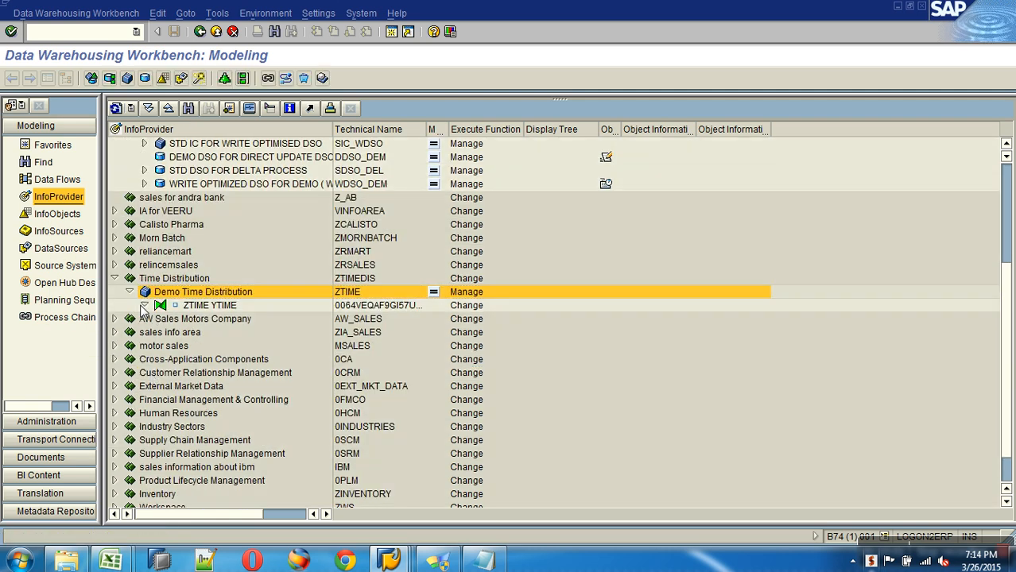
pyautogui.click(144, 306)
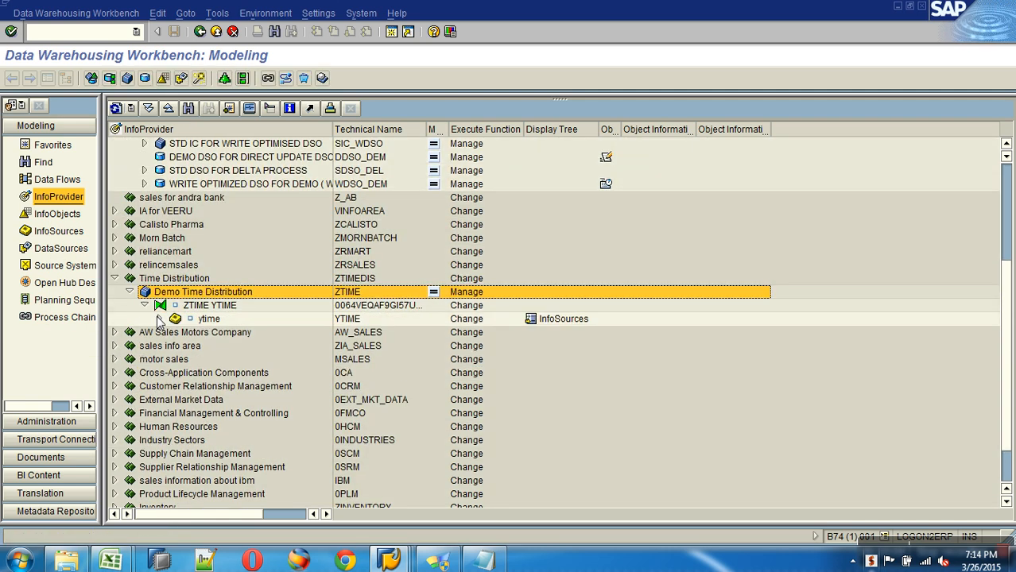
pyautogui.click(159, 319)
pyautogui.click(174, 333)
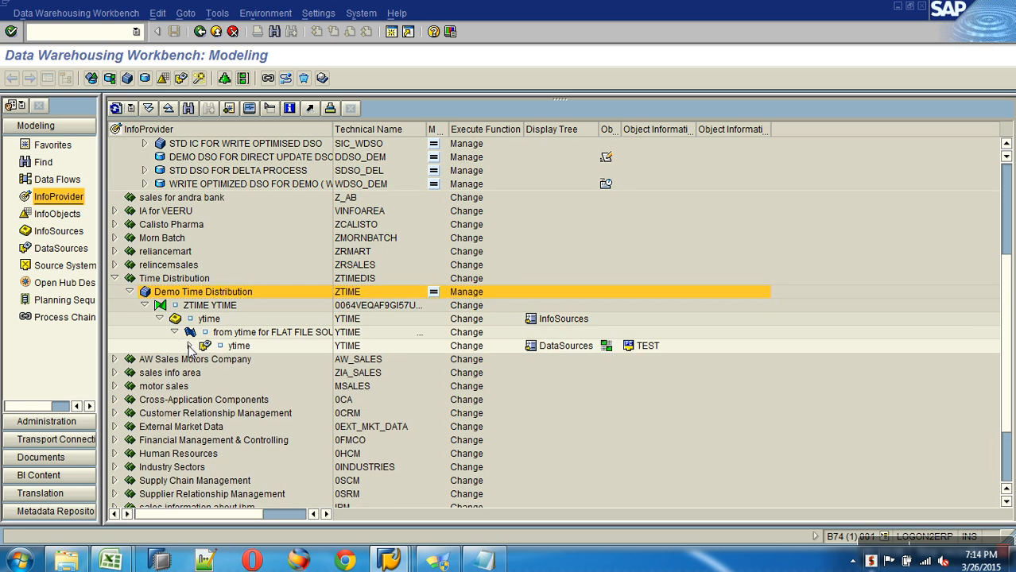
pyautogui.click(188, 346)
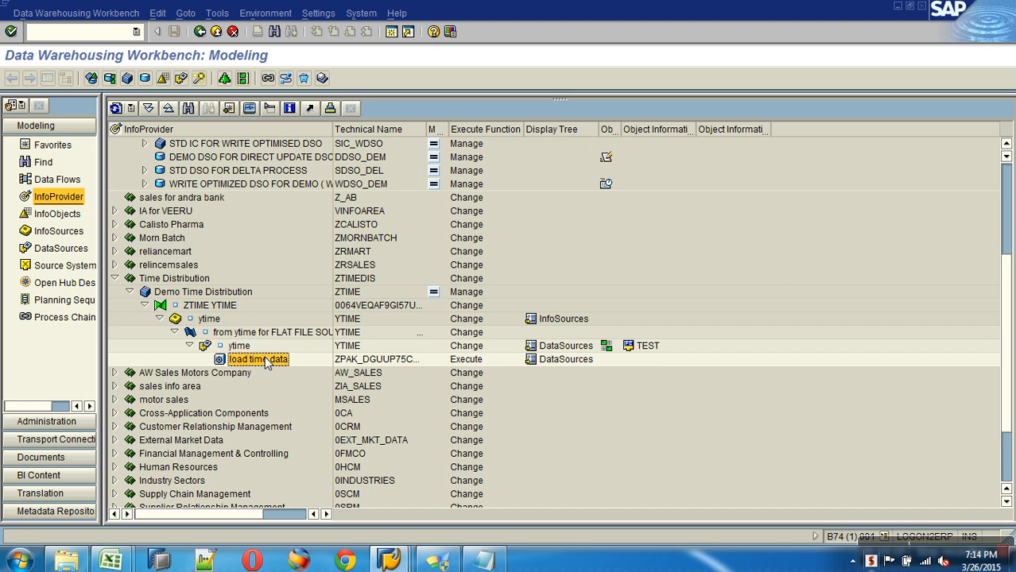
# Start migrating the data flow of Demo Time Distribution by creating migration project zmig001.
pyautogui.rightClick(208, 296)
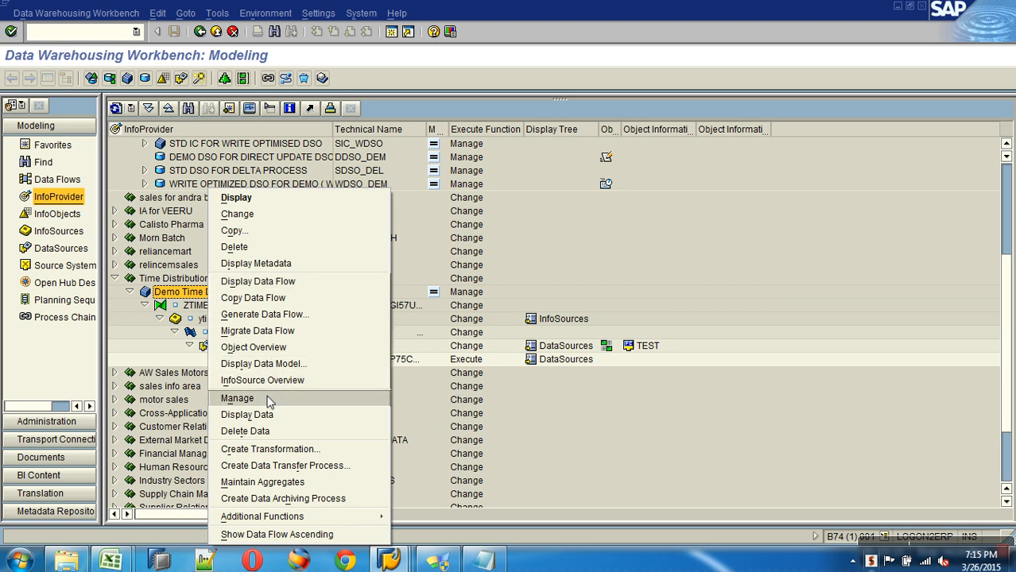
pyautogui.click(272, 331)
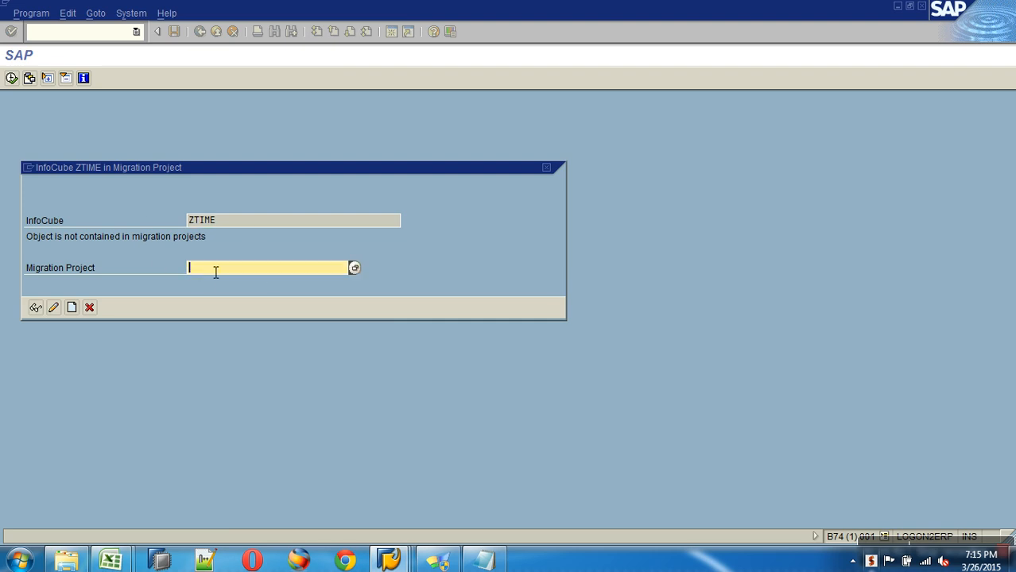
pyautogui.write('zmig001')
pyautogui.click(72, 308)
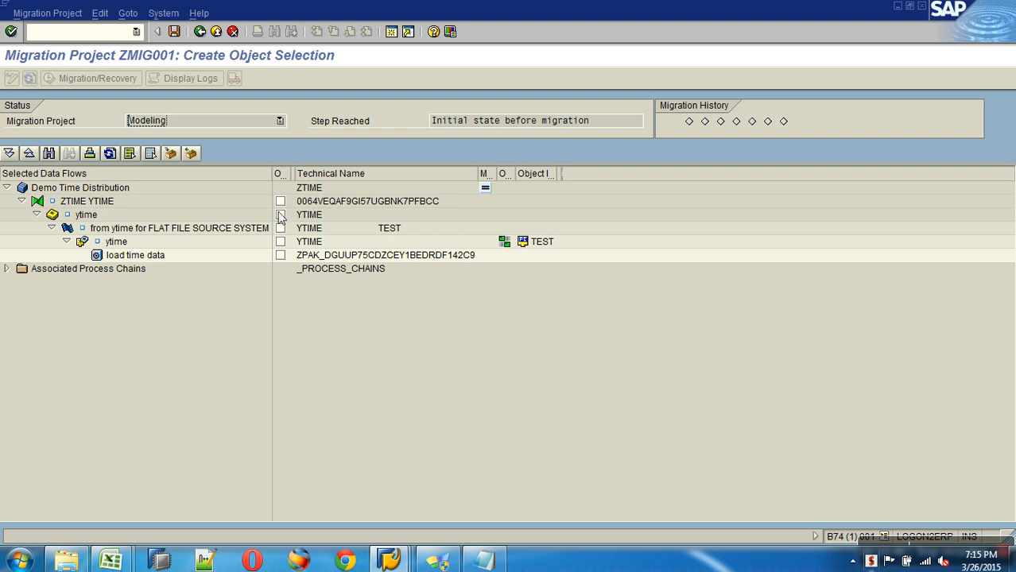
# Include the update rules, InfoSource, transfer rules, DataSource and InfoPackage in the migration project and save it.
pyautogui.click(280, 201)
pyautogui.click(279, 228)
pyautogui.click(280, 241)
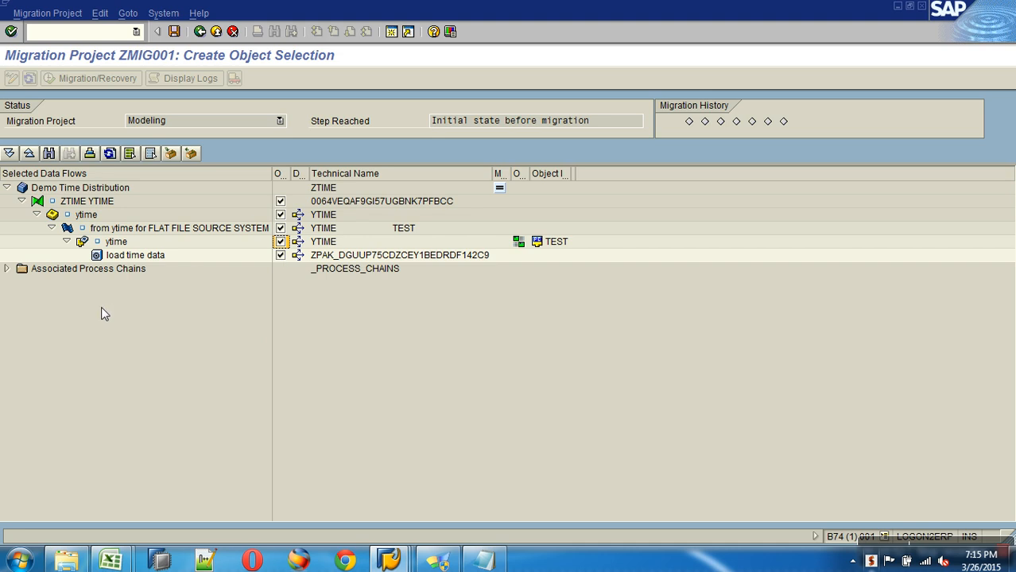
pyautogui.click(8, 270)
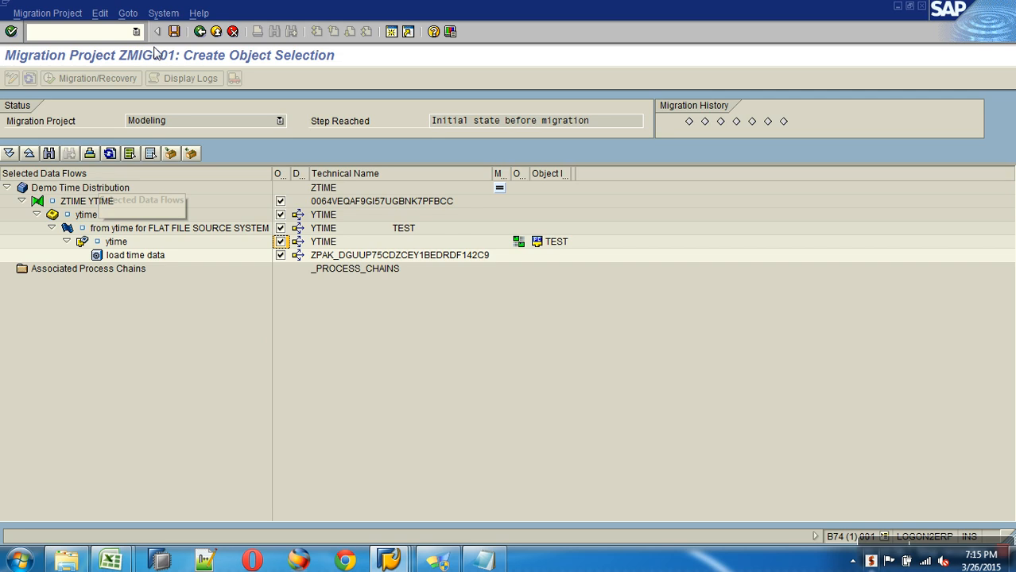
pyautogui.click(172, 29)
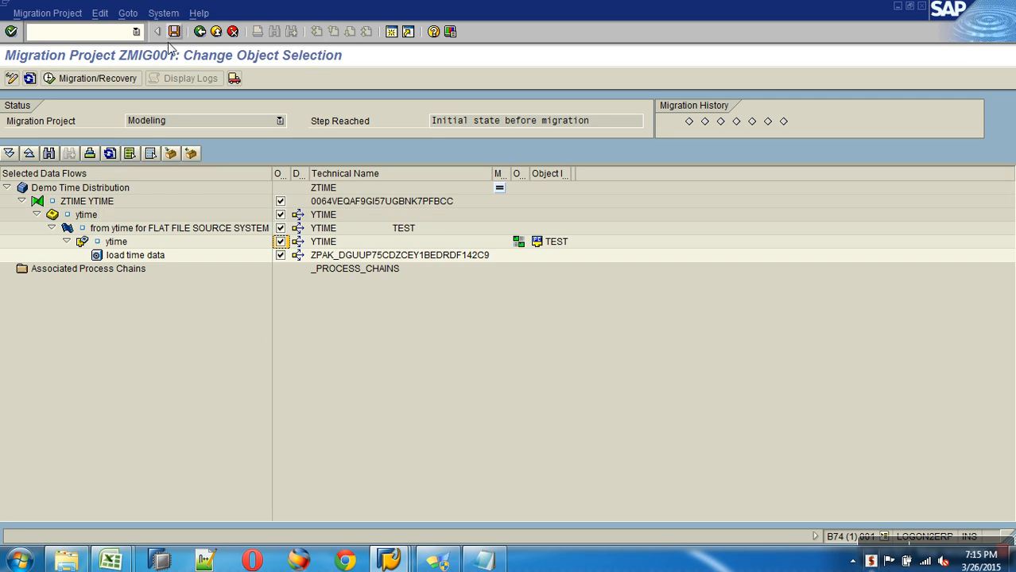
# Execute the migration with all seven steps set to Migrate and YTIME as the InfoSource to create, then leave the project.
pyautogui.click(97, 78)
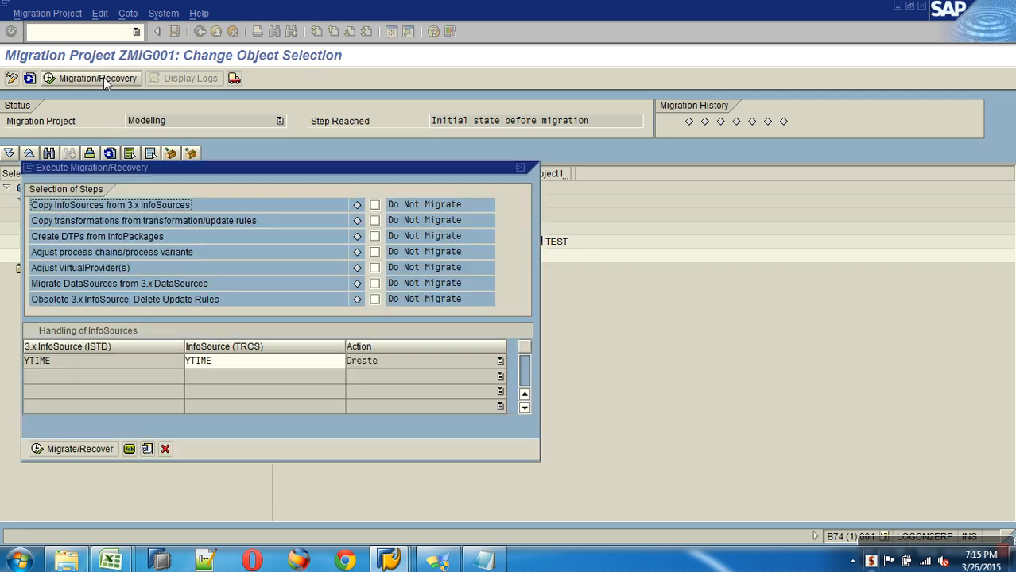
pyautogui.click(375, 205)
pyautogui.click(374, 220)
pyautogui.click(374, 236)
pyautogui.click(374, 252)
pyautogui.click(375, 268)
pyautogui.click(374, 284)
pyautogui.click(376, 299)
pyautogui.click(78, 450)
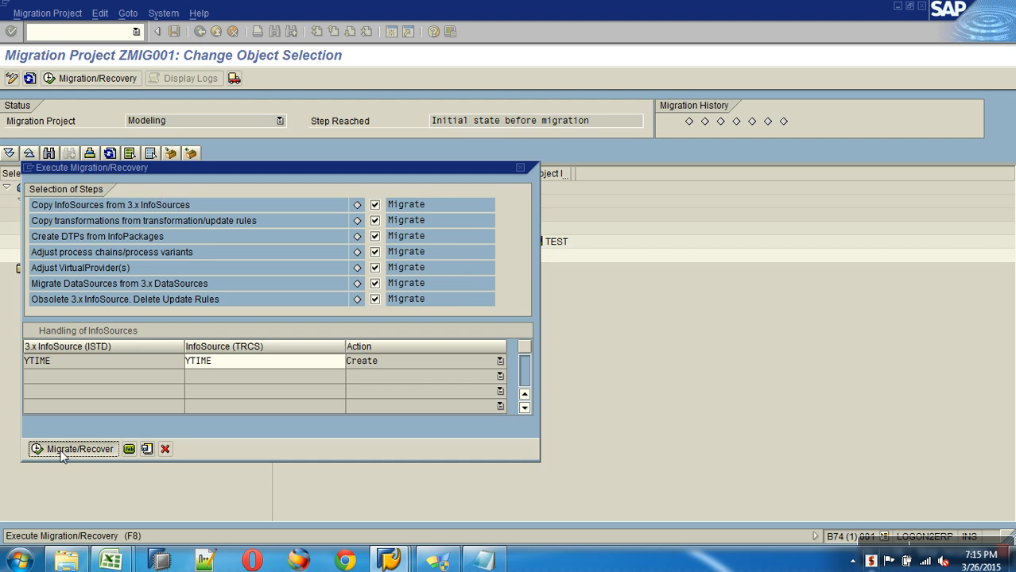
pyautogui.click(117, 253)
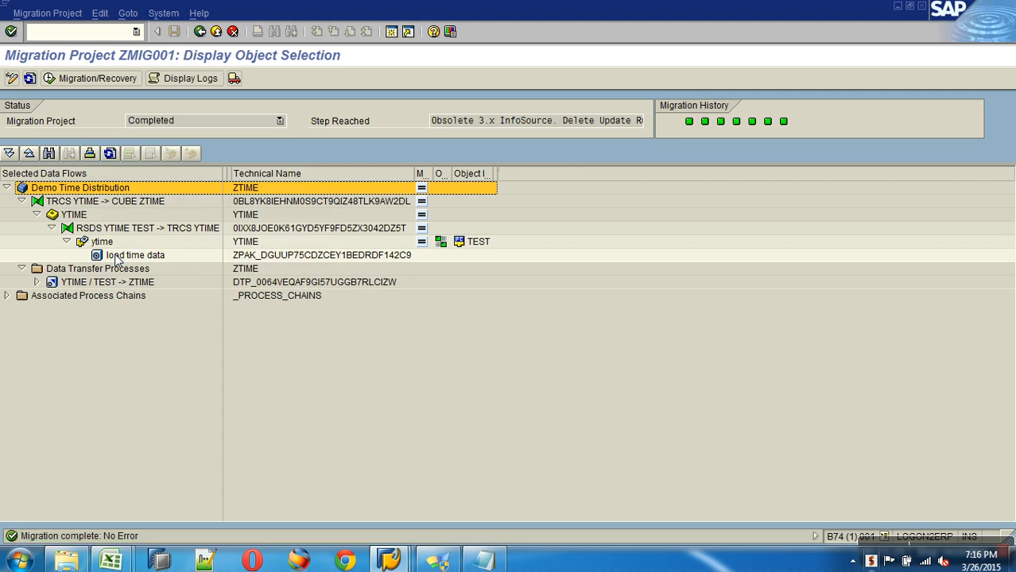
pyautogui.click(199, 31)
pyautogui.click(89, 308)
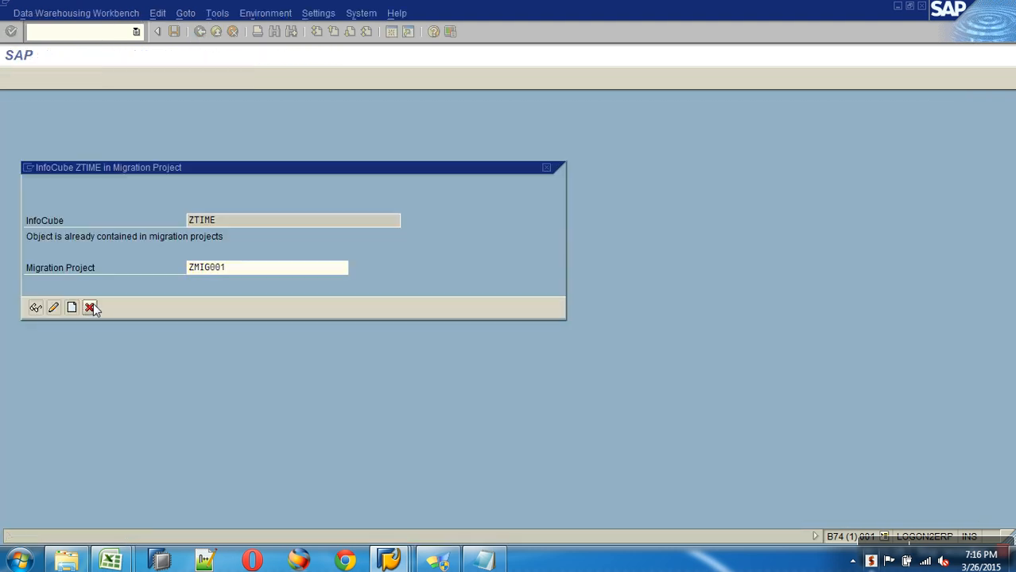
# Refresh the InfoProvider tree and expand the migrated data flow and Data Transfer Processes below Demo Time Distribution.
pyautogui.click(117, 109)
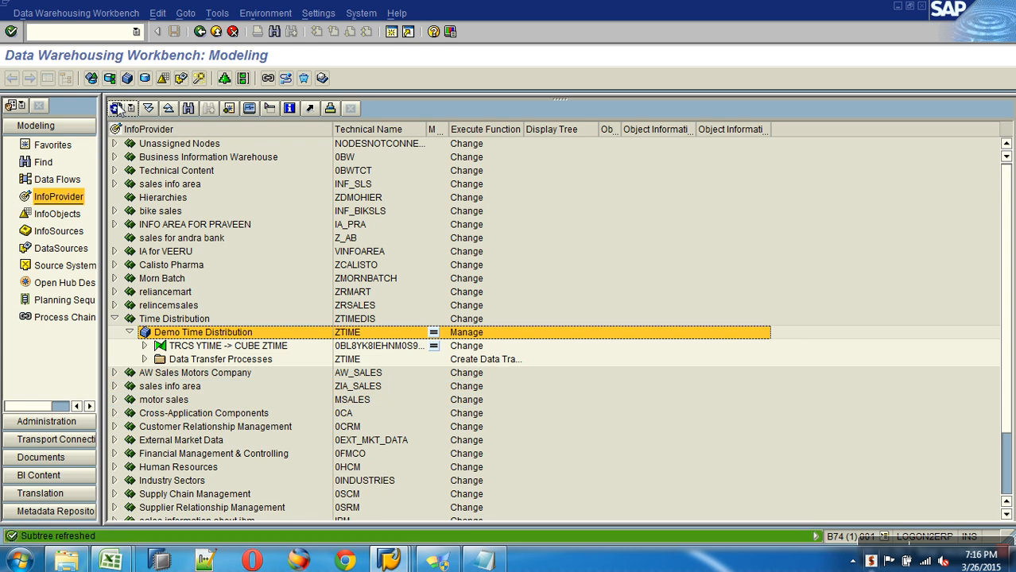
pyautogui.click(143, 346)
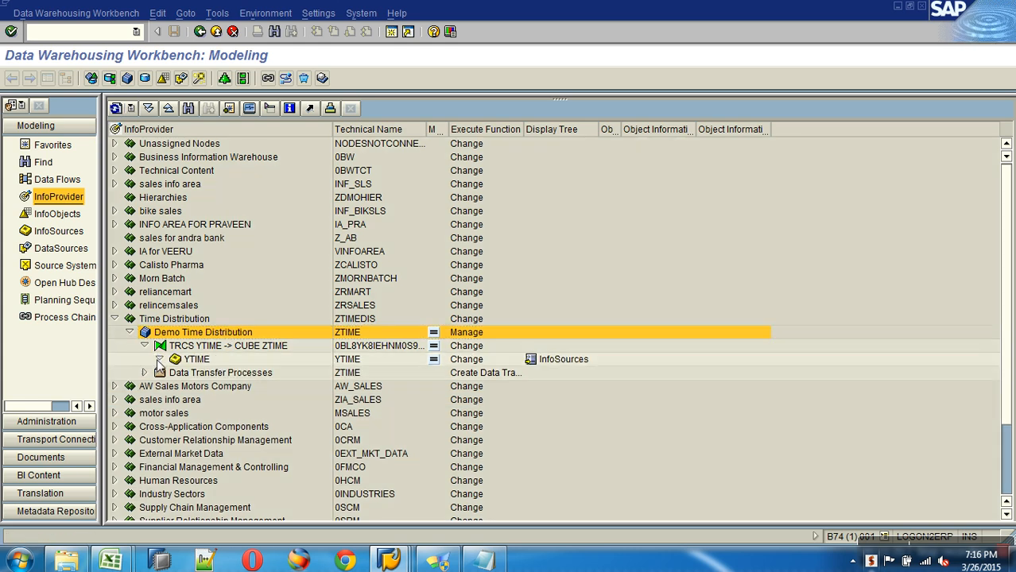
pyautogui.click(158, 359)
pyautogui.click(172, 373)
pyautogui.click(190, 346)
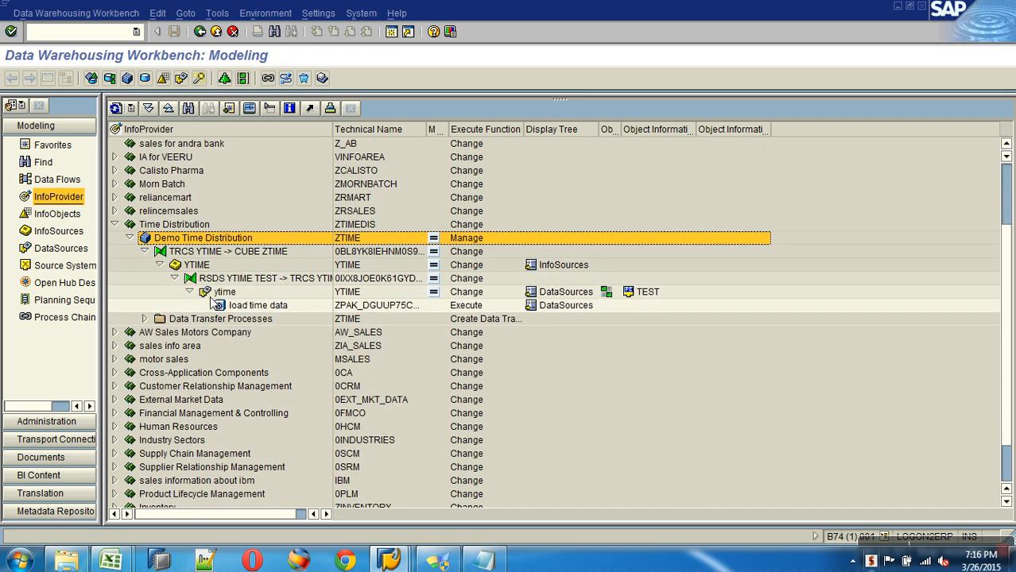
pyautogui.click(145, 319)
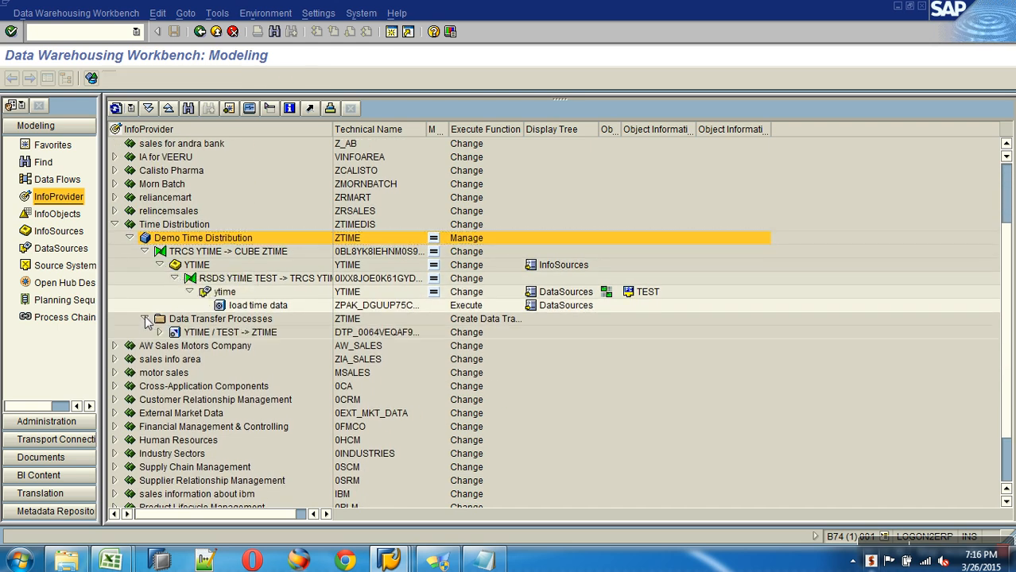
pyautogui.click(199, 334)
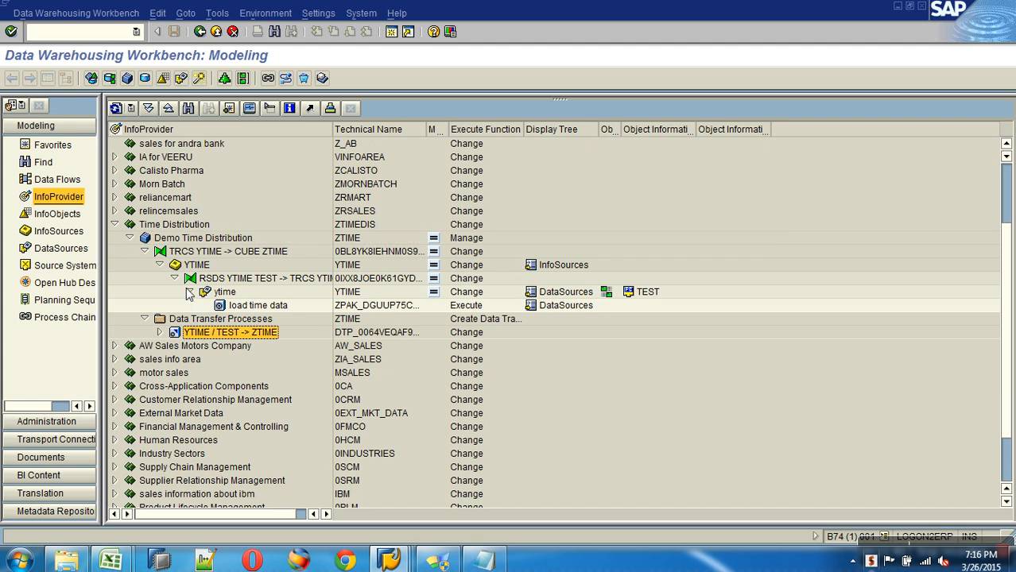
pyautogui.click(199, 265)
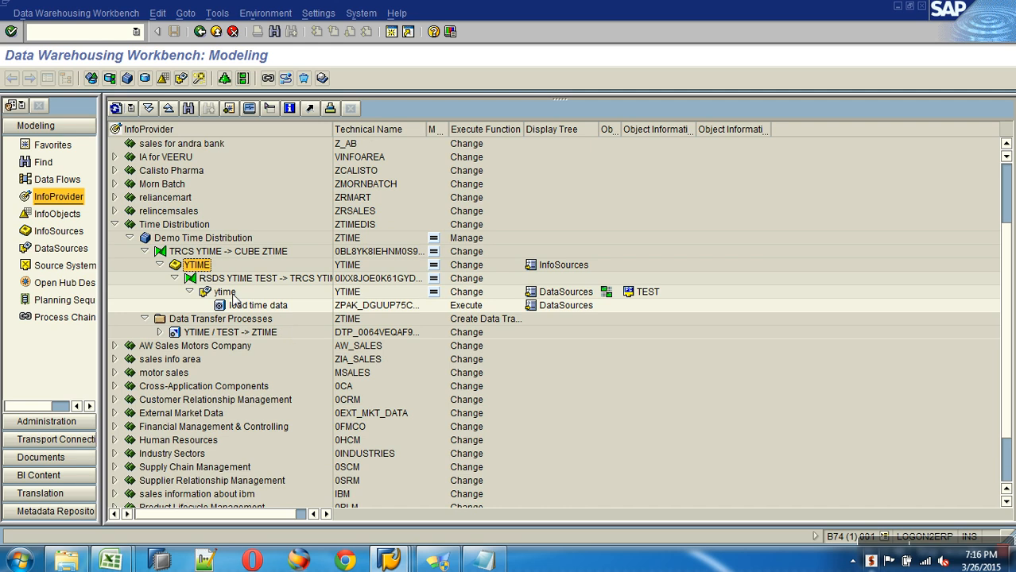
# Examine the rule details of 0CALDAY in the transformation TRCS YTIME -> CUBE ZTIME, then return to the modeling tree.
pyautogui.doubleClick(184, 253)
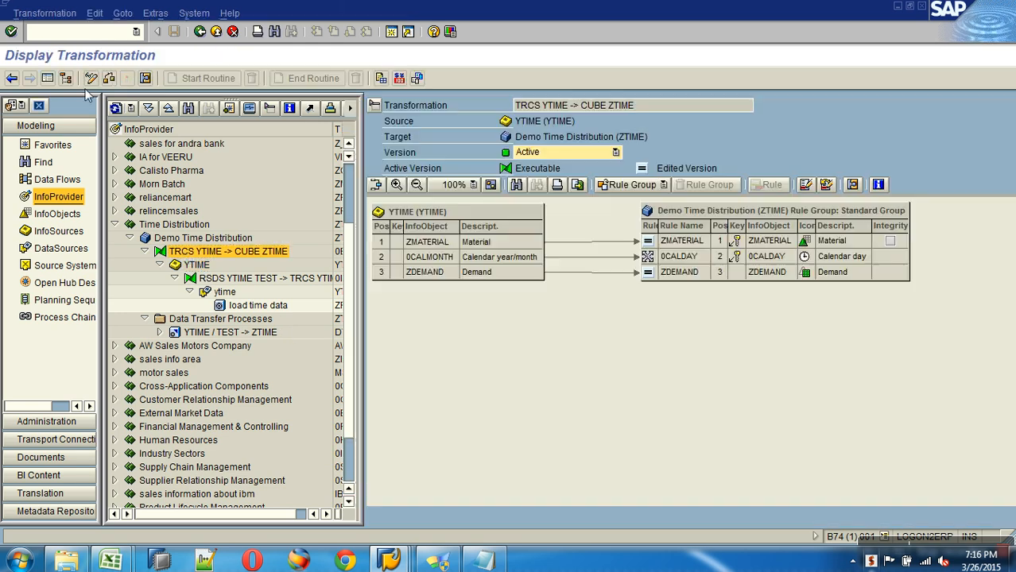
pyautogui.click(66, 78)
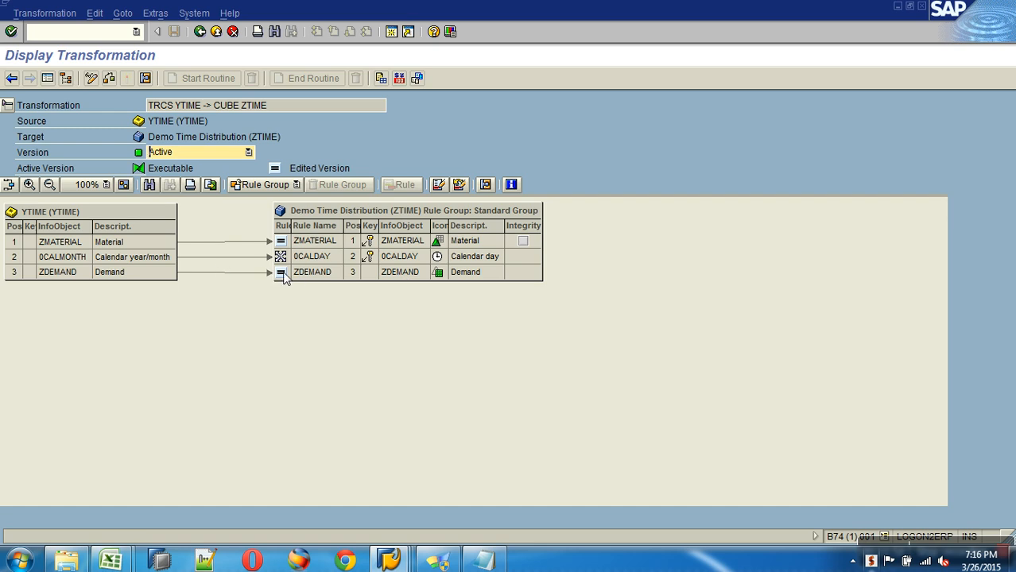
pyautogui.click(282, 261)
pyautogui.doubleClick(283, 257)
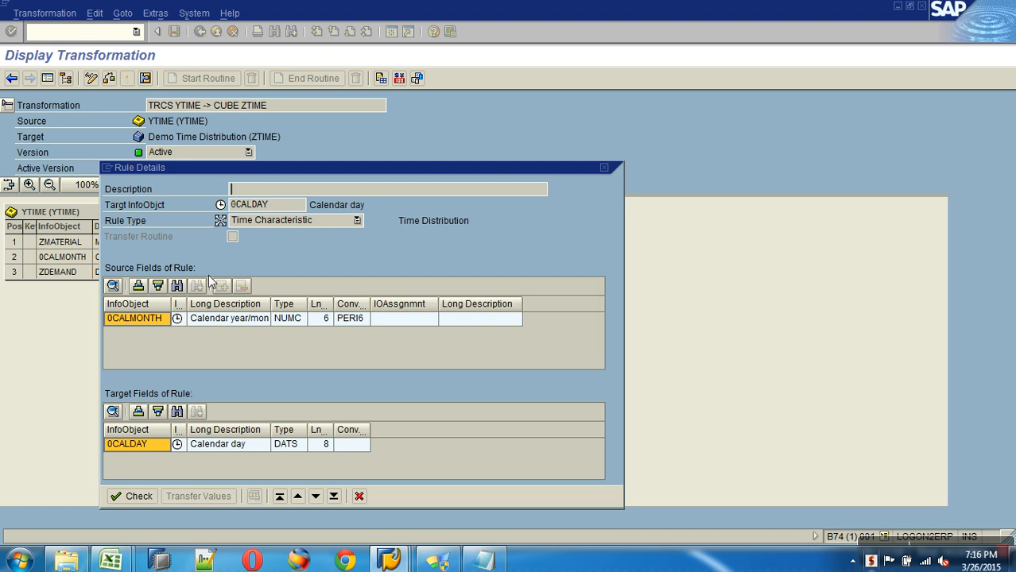
pyautogui.click(358, 496)
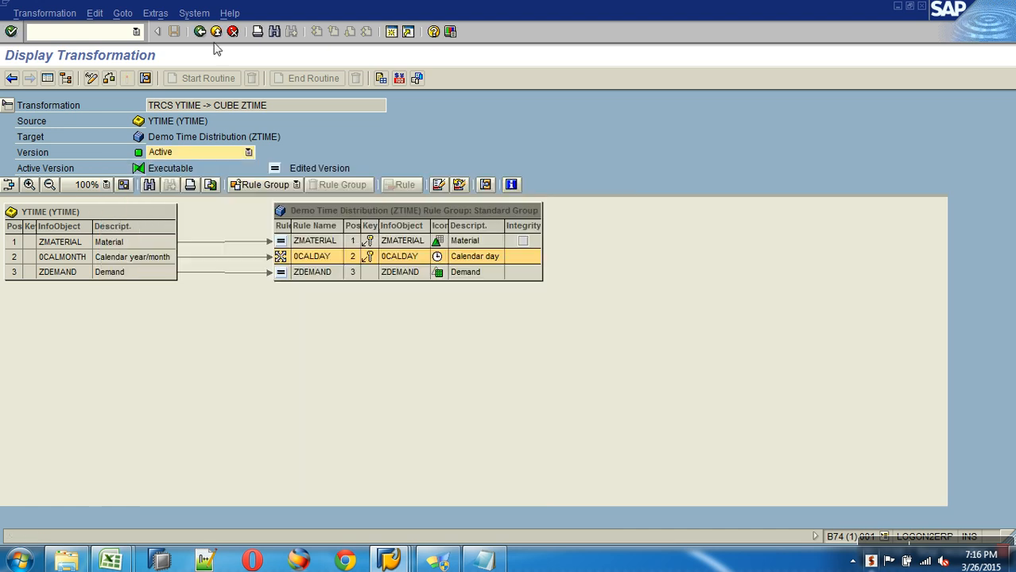
pyautogui.click(217, 32)
# Try to load the flat file with the load time data InfoPackage and dismiss the express information.
pyautogui.doubleClick(266, 307)
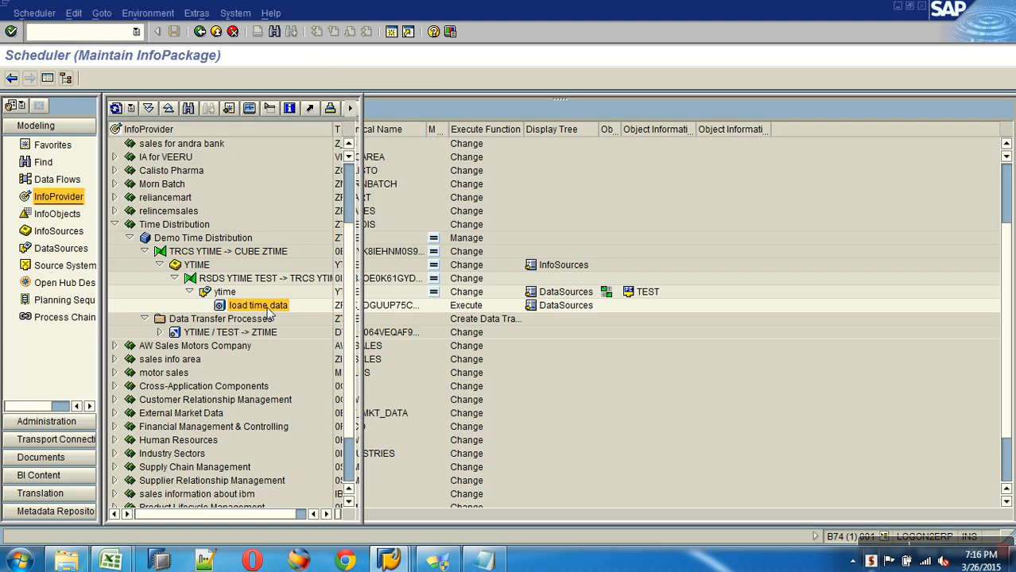
pyautogui.click(443, 341)
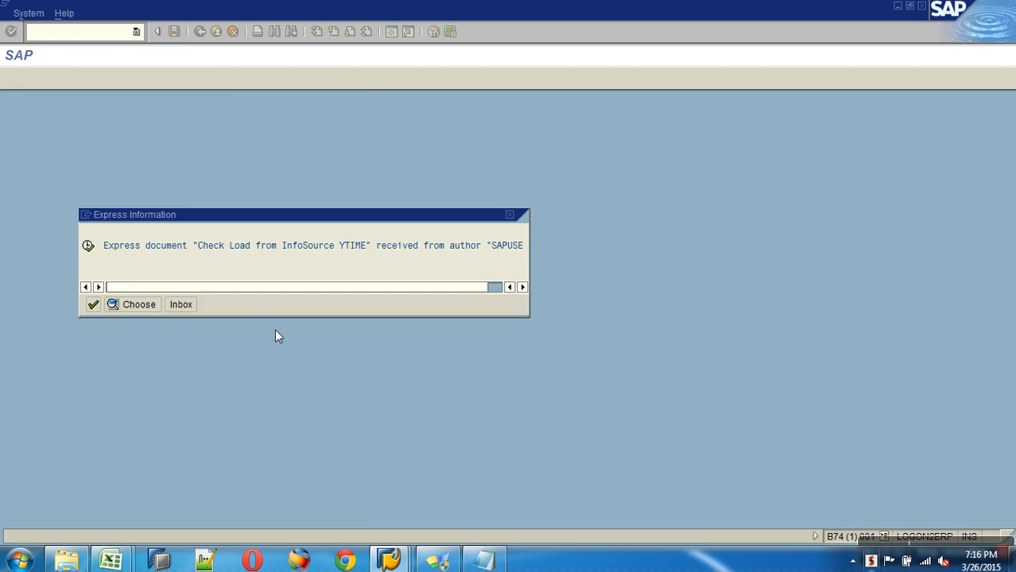
pyautogui.click(92, 305)
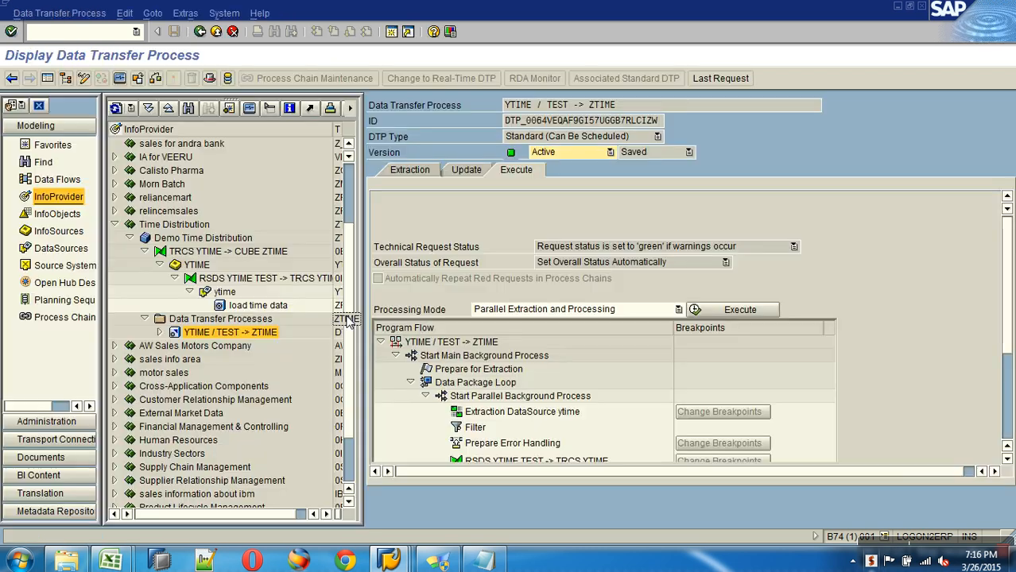
# Reopen the load time data InfoPackage and read the error messages of its load request in the monitor.
pyautogui.doubleClick(275, 306)
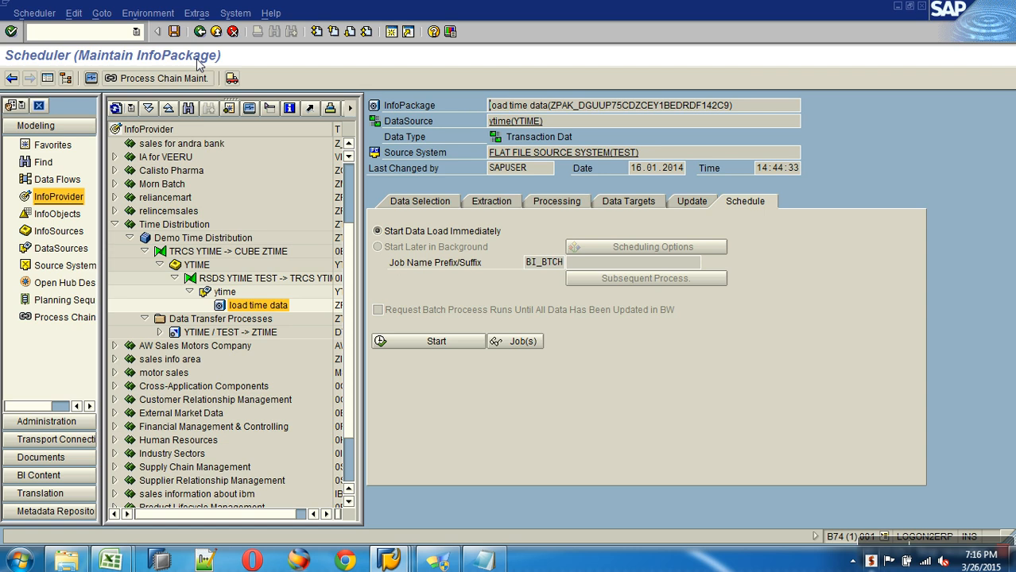
pyautogui.click(92, 78)
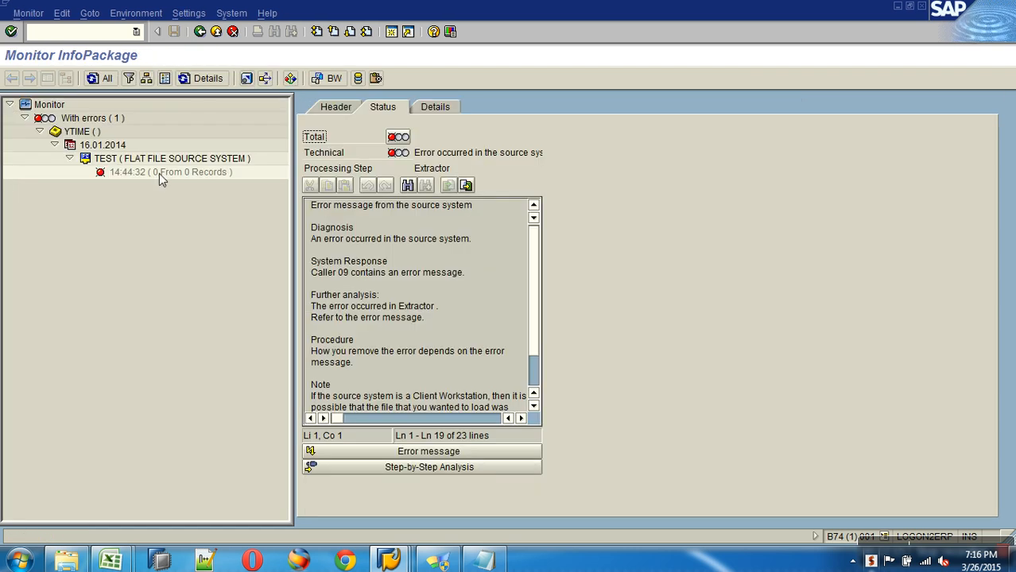
pyautogui.click(158, 172)
pyautogui.click(422, 453)
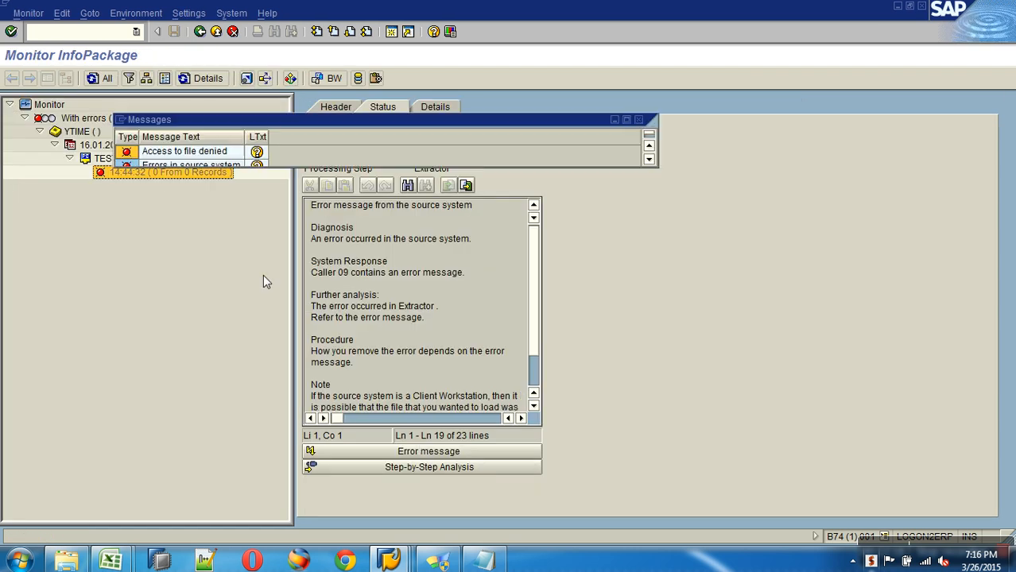
pyautogui.click(638, 119)
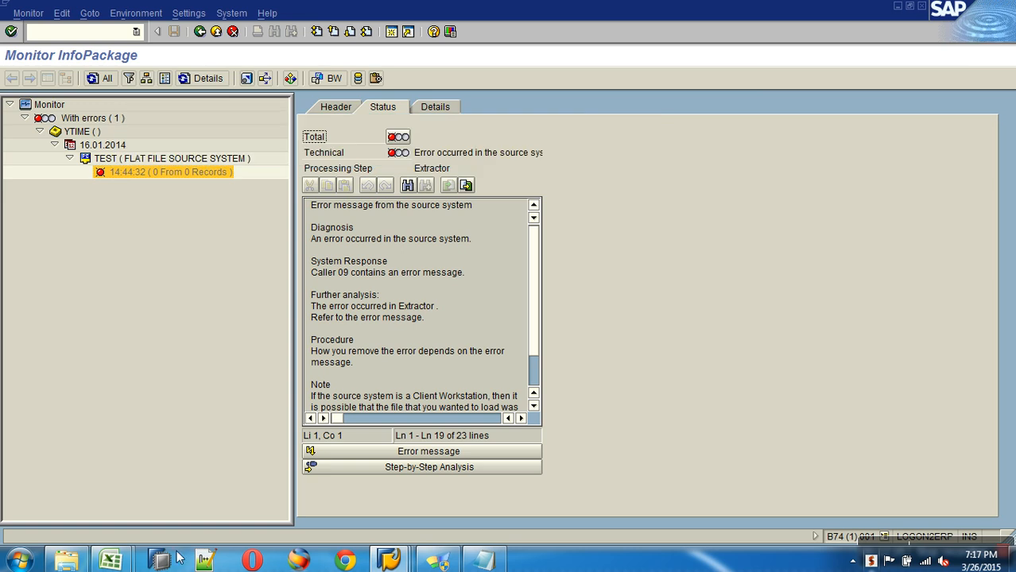
# Close the tIME workbook in Excel and switch back to the load time data InfoPackage in SAP.
pyautogui.moveTo(143, 547)
pyautogui.click(260, 485)
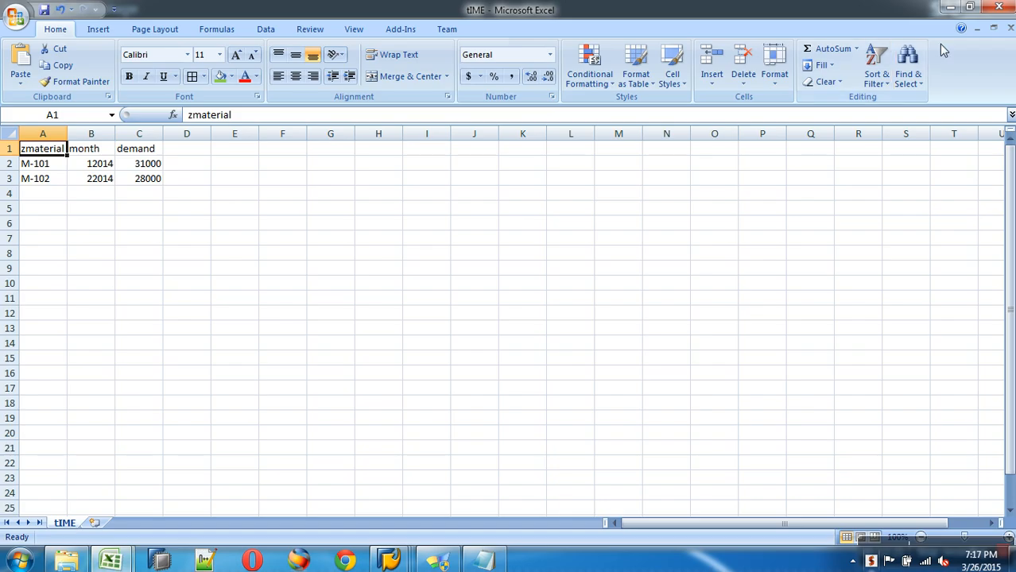
pyautogui.click(1008, 32)
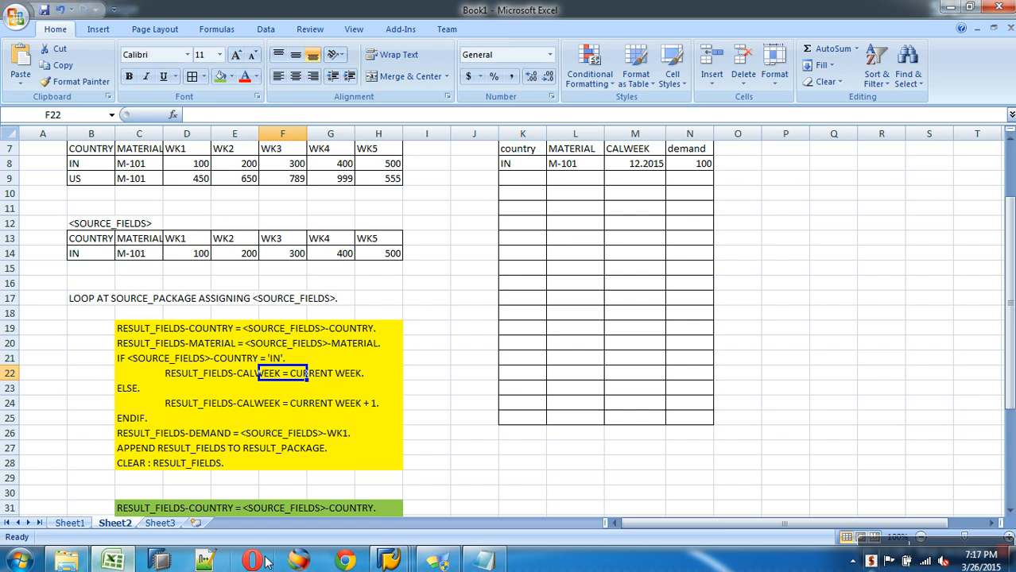
pyautogui.moveTo(388, 559)
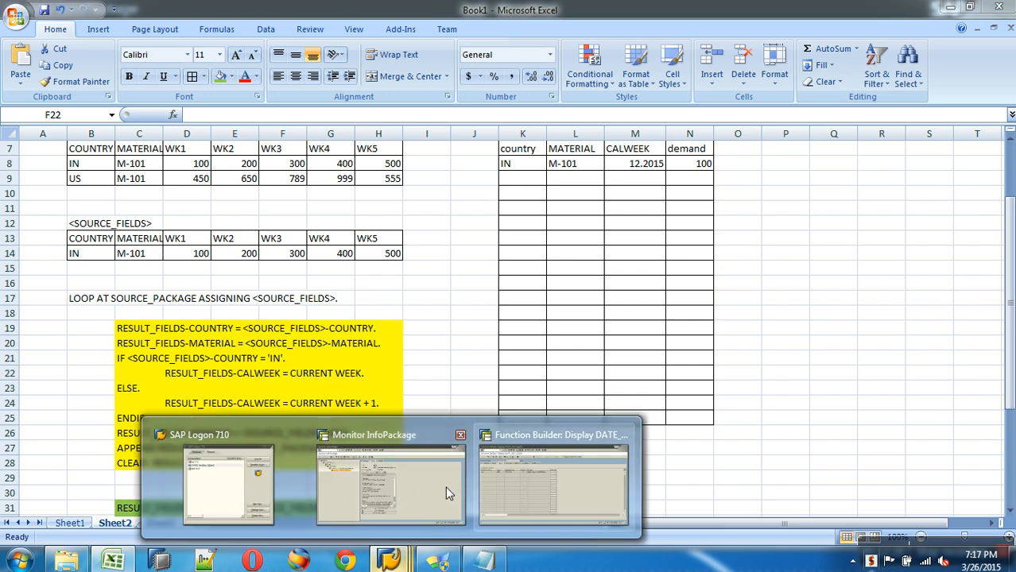
pyautogui.click(417, 485)
pyautogui.click(199, 31)
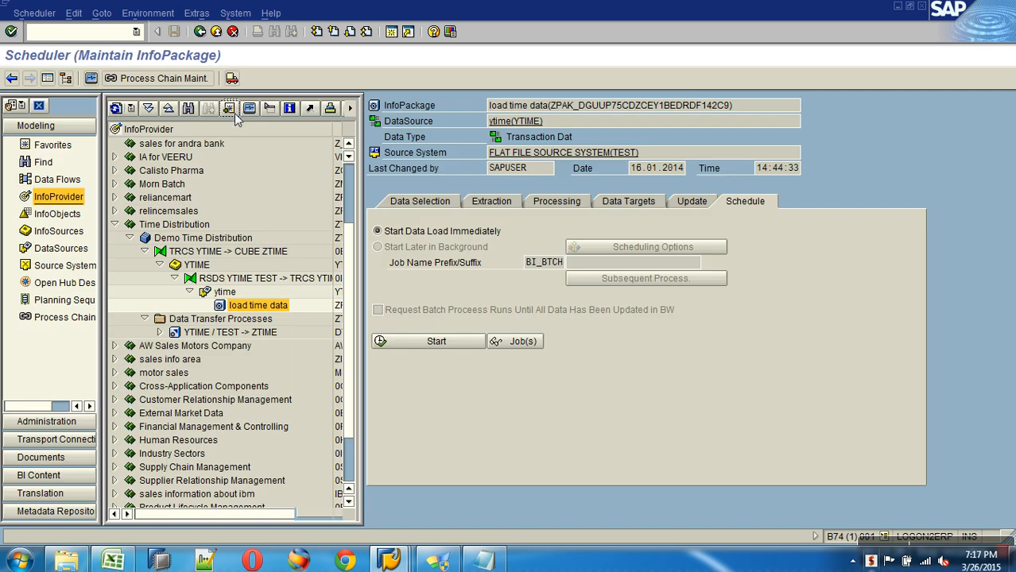
# Delete the failed load request from the PSA of the ytime DataSource.
pyautogui.click(252, 278)
pyautogui.rightClick(226, 284)
pyautogui.rightClick(210, 289)
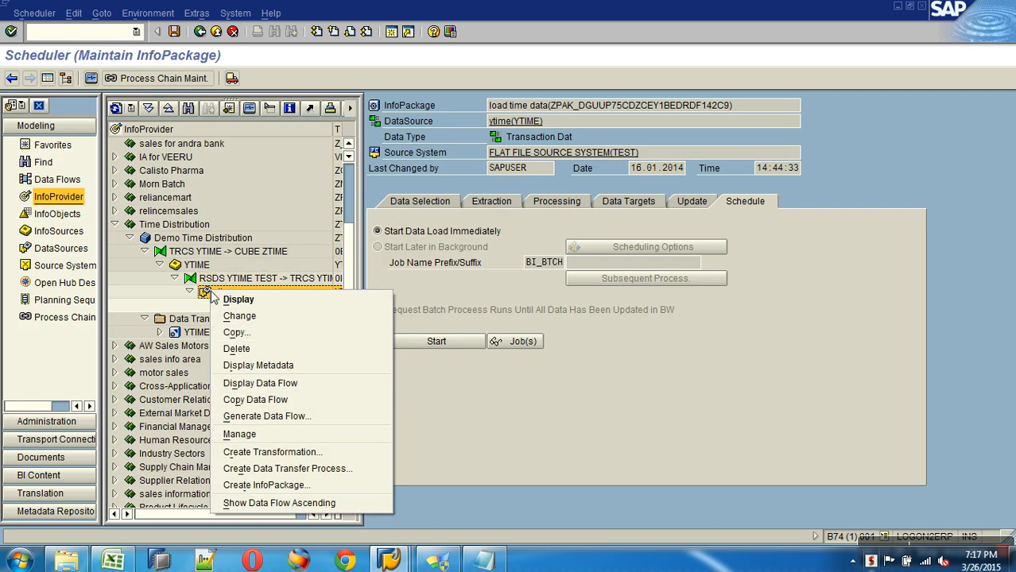
pyautogui.click(260, 436)
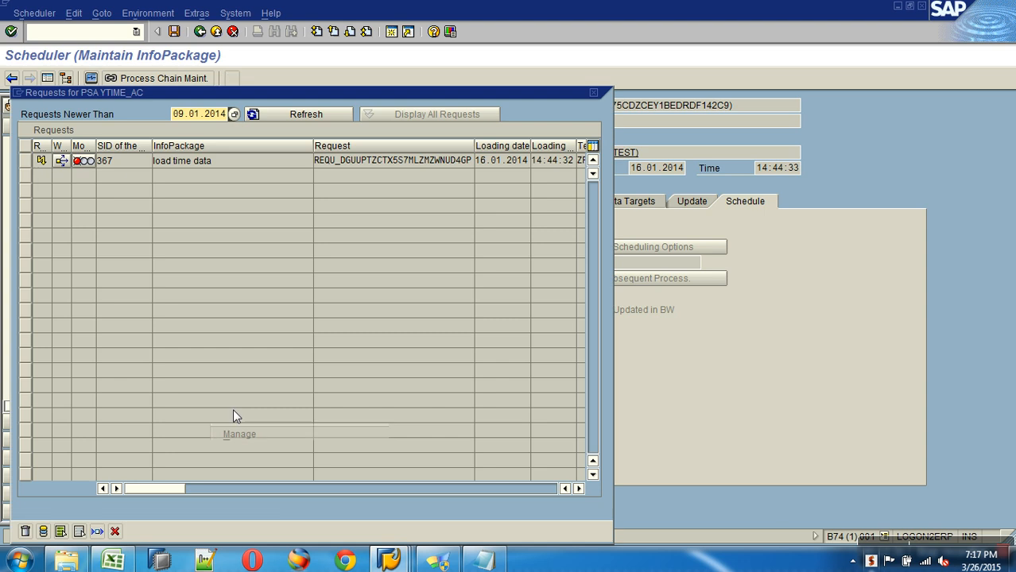
pyautogui.click(26, 160)
pyautogui.click(25, 531)
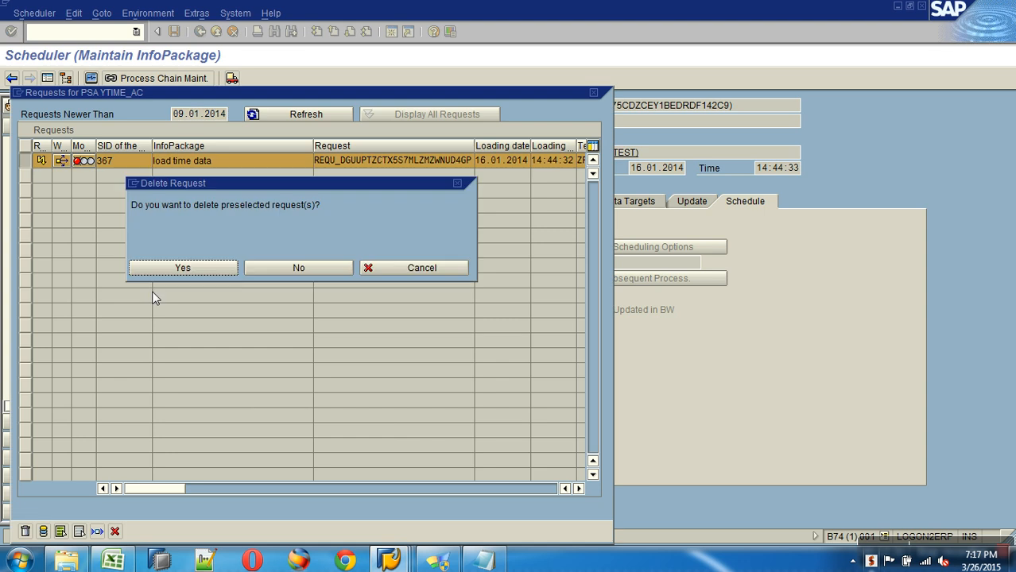
pyautogui.click(168, 263)
# Start the load time data InfoPackage load again, check its request in the monitor, and return to the modeling tree.
pyautogui.click(436, 342)
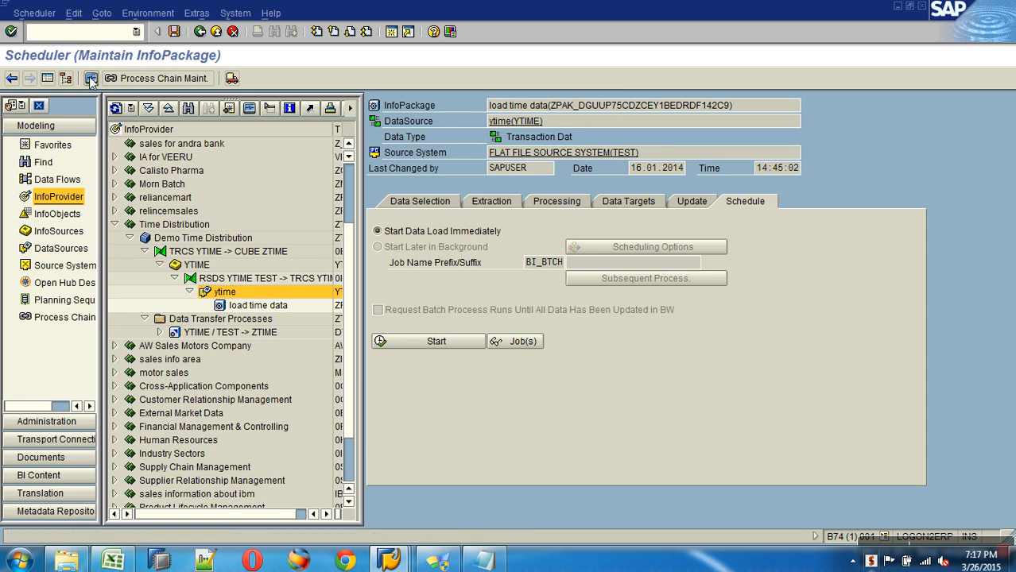
pyautogui.click(90, 78)
pyautogui.click(25, 118)
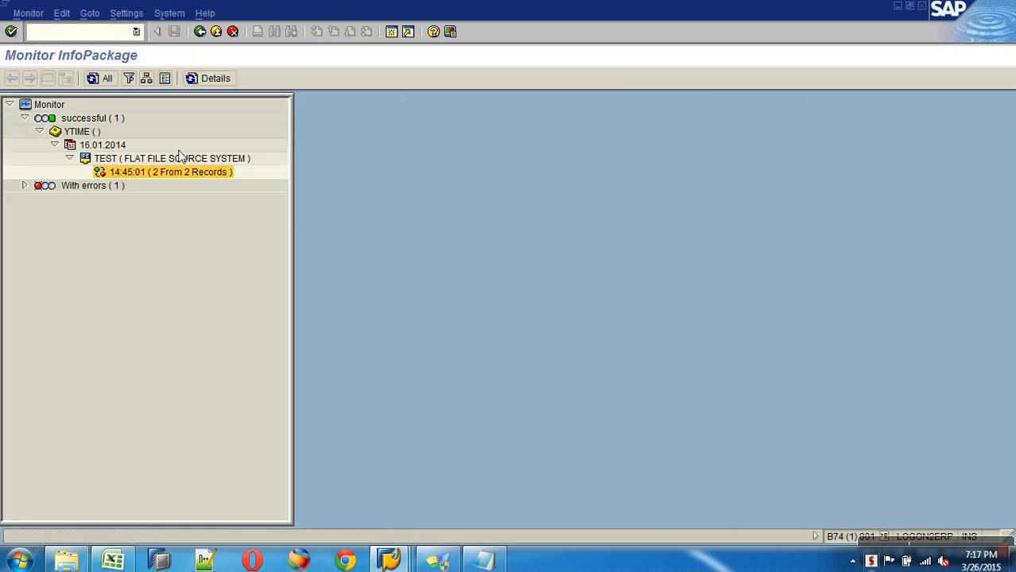
pyautogui.click(214, 34)
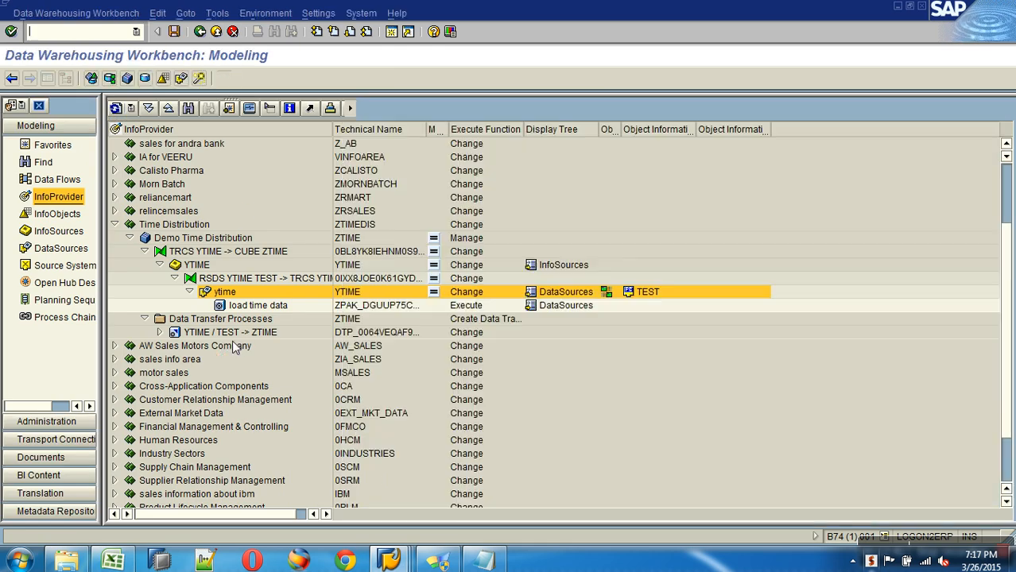
# Execute the data transfer process YTIME / TEST -> ZTIME and display its request monitor.
pyautogui.rightClick(246, 330)
pyautogui.doubleClick(228, 331)
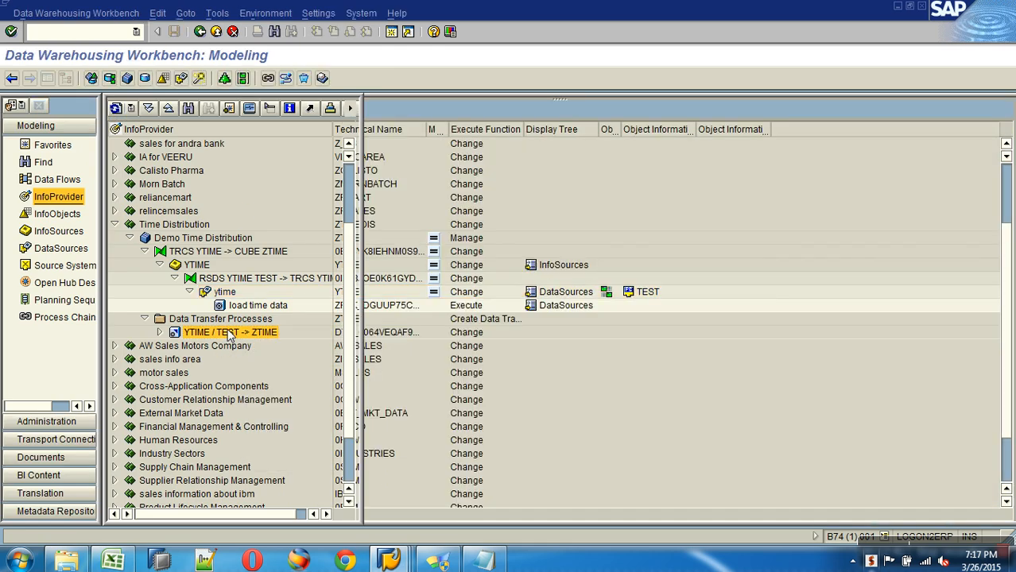
pyautogui.click(703, 309)
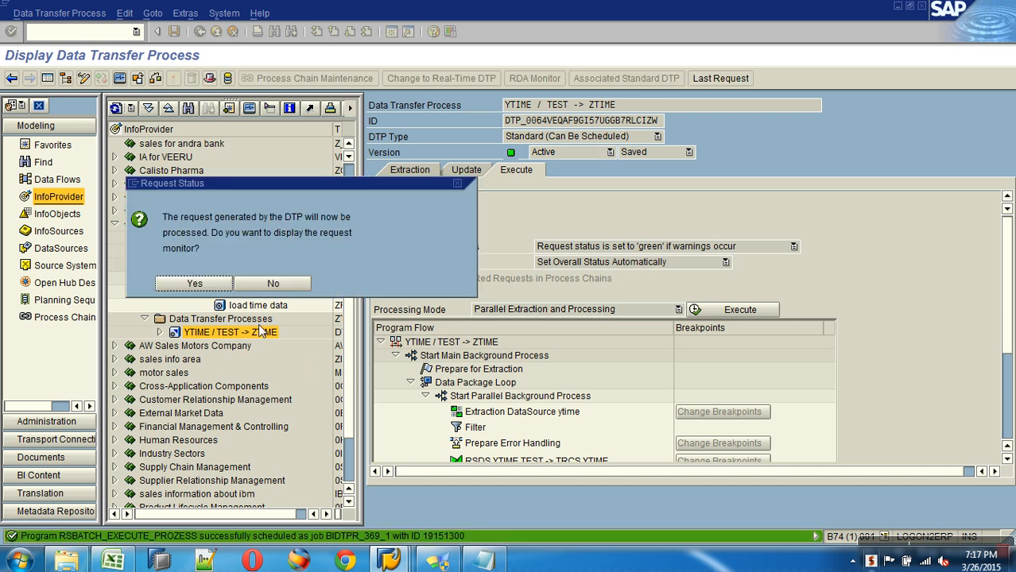
pyautogui.click(203, 283)
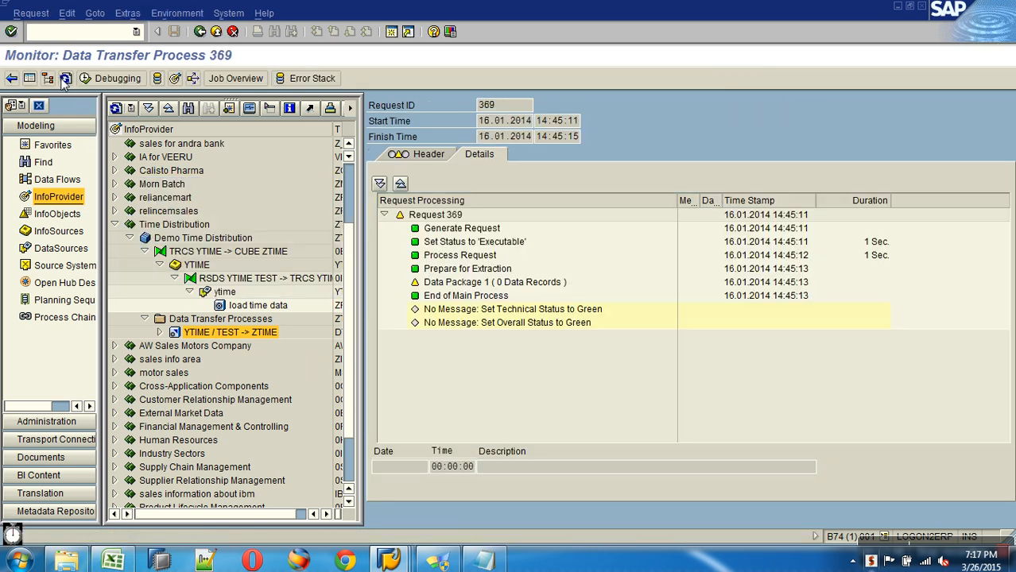
# Refresh the data transfer process monitor until processing ends, and expand Data Package 1 to examine the record counts.
pyautogui.click(66, 78)
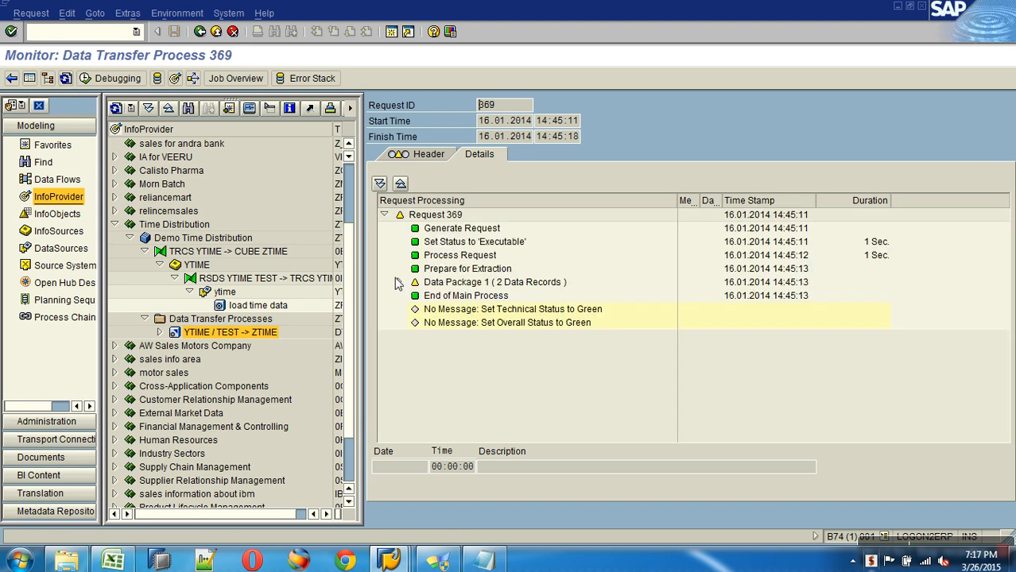
pyautogui.click(399, 282)
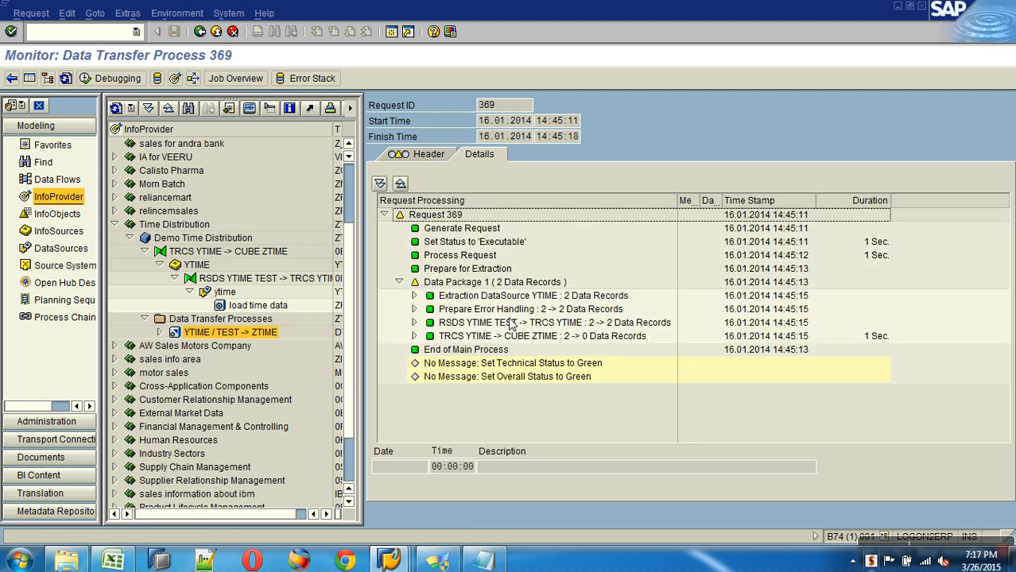
pyautogui.click(66, 78)
pyautogui.click(65, 78)
pyautogui.click(66, 78)
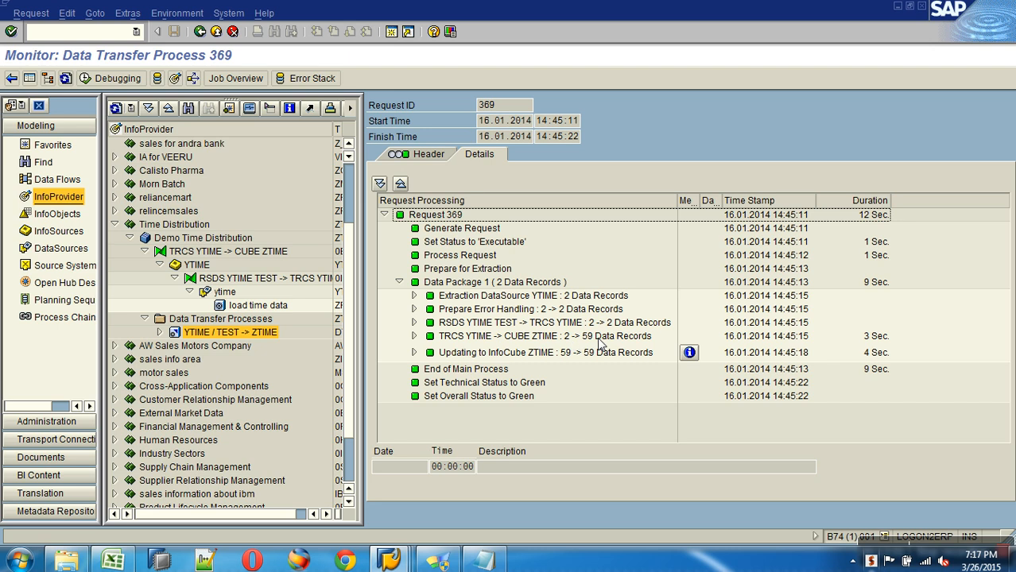
# Open the administration of InfoCube ZTIME from the transfer monitor and list its InfoCube content with all fields selected for output.
pyautogui.click(175, 79)
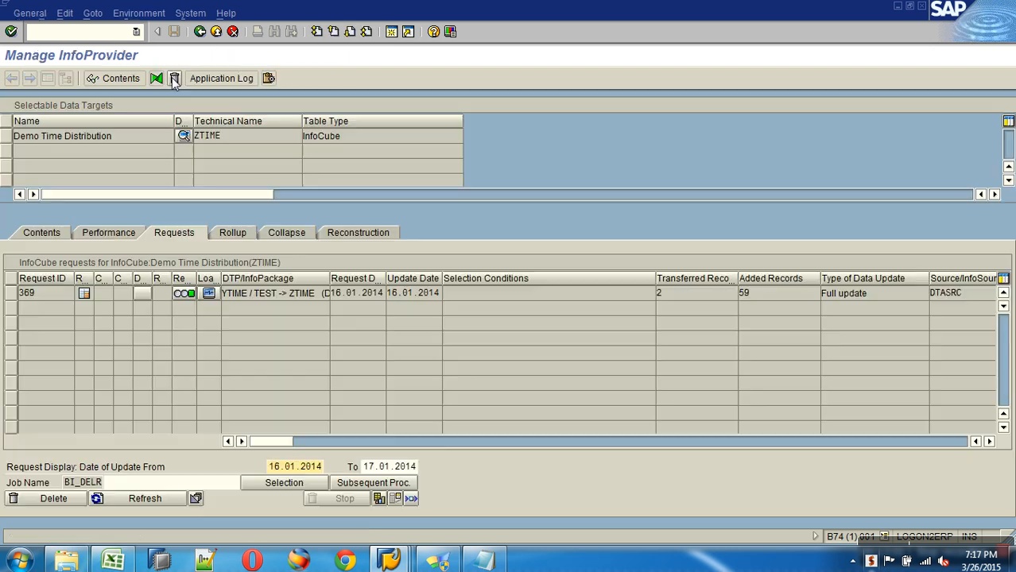
pyautogui.click(38, 233)
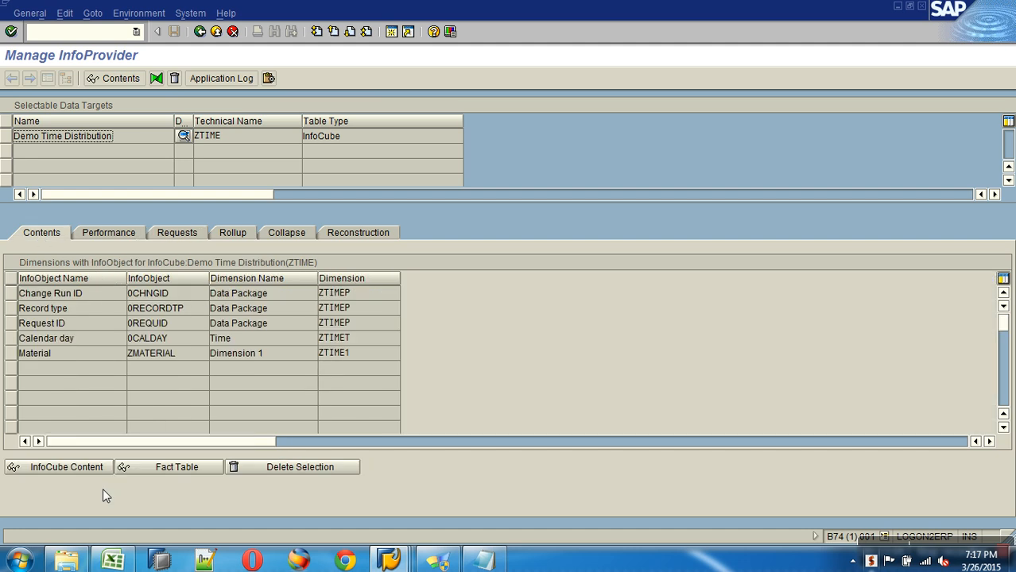
pyautogui.click(89, 469)
pyautogui.click(71, 78)
pyautogui.click(11, 78)
pyautogui.click(11, 77)
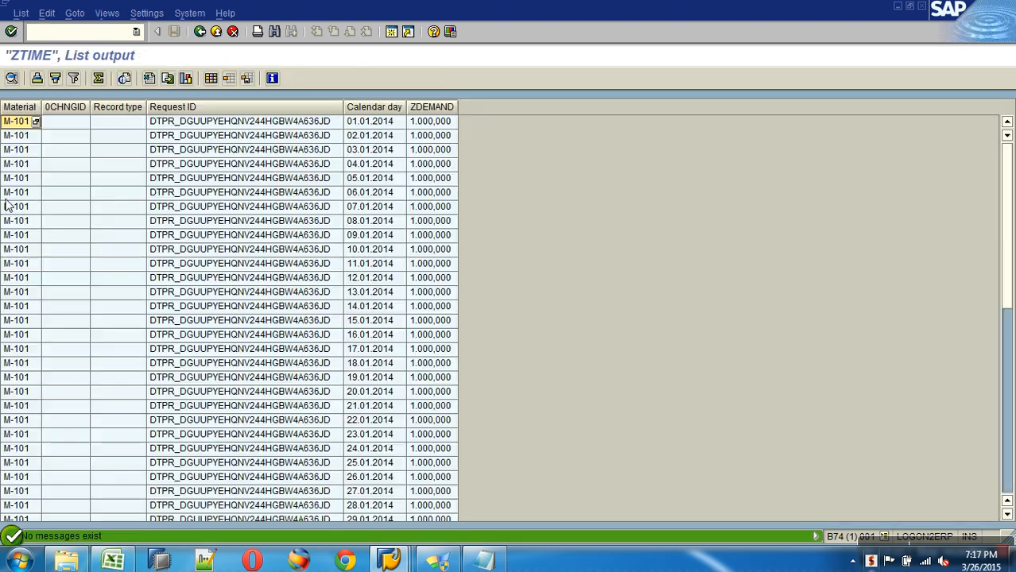
# Hide the 0CHNGID, Record type and Request ID columns, and sort the list in ascending order by Material and Calendar day.
pyautogui.moveTo(76, 112); pyautogui.dragTo(219, 107)
pyautogui.rightClick(219, 103)
pyautogui.click(237, 130)
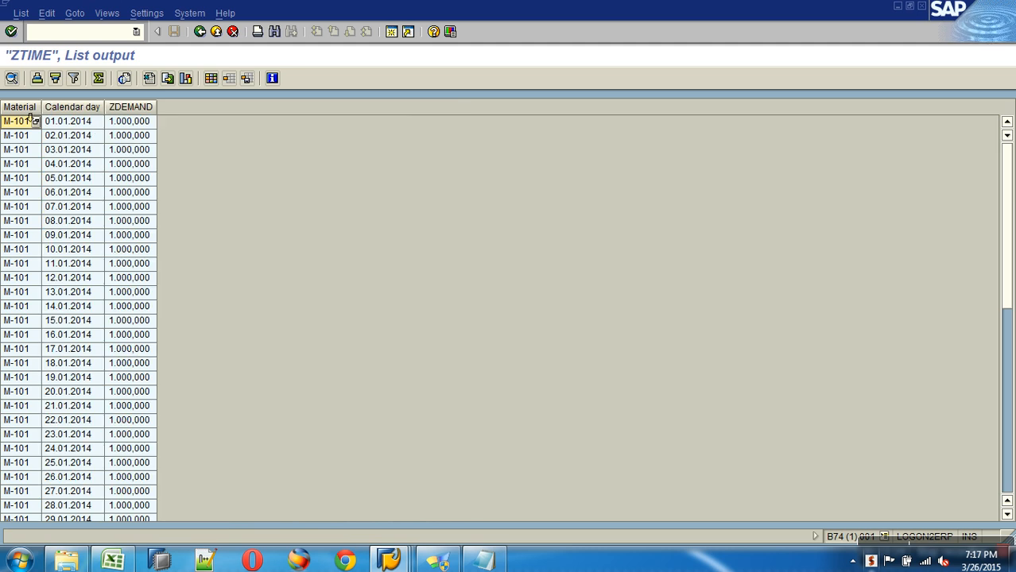
pyautogui.moveTo(24, 108); pyautogui.dragTo(75, 108)
pyautogui.click(37, 78)
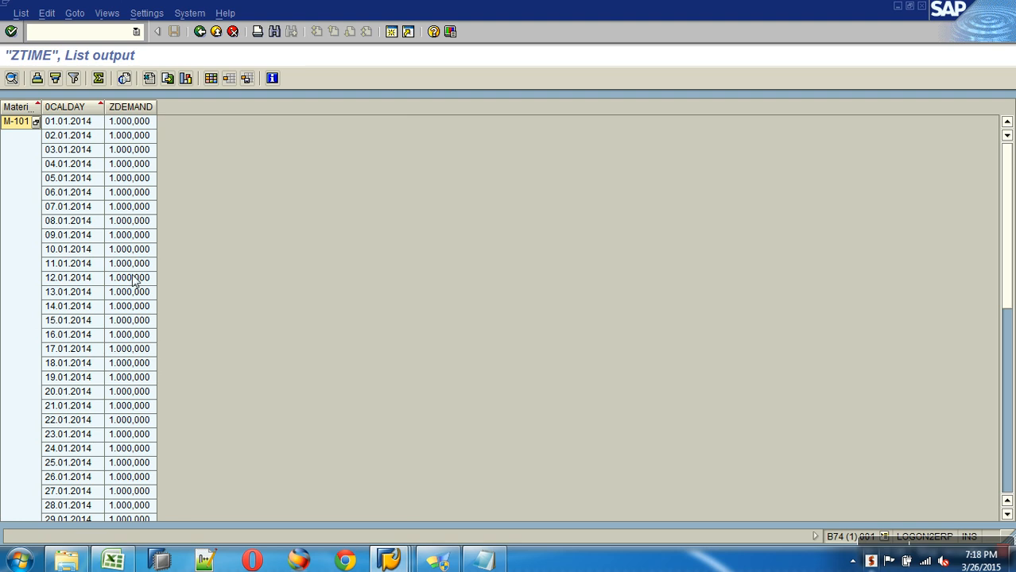
# Examine the daily ZDEMAND values for materials M-101 and M-102 through the end of the list.
pyautogui.scroll(-7, 133, 370)
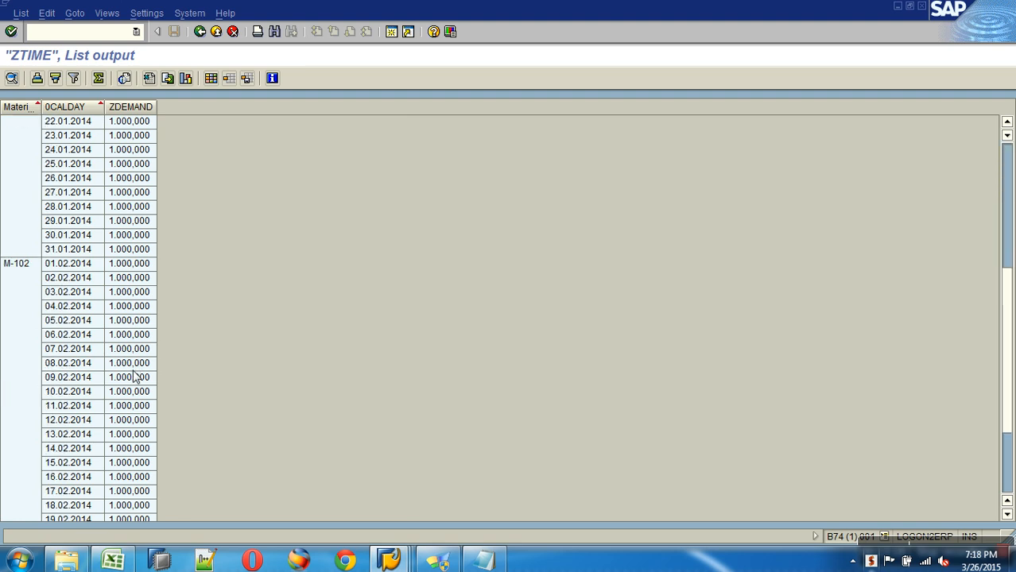
pyautogui.click(68, 269)
pyautogui.scroll(-4, 134, 295)
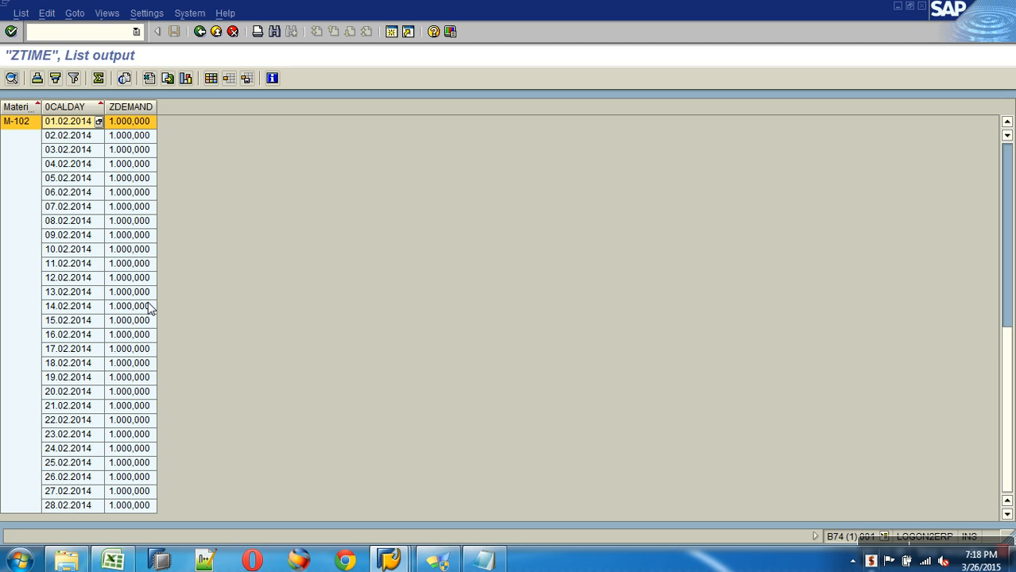
pyautogui.click(881, 539)
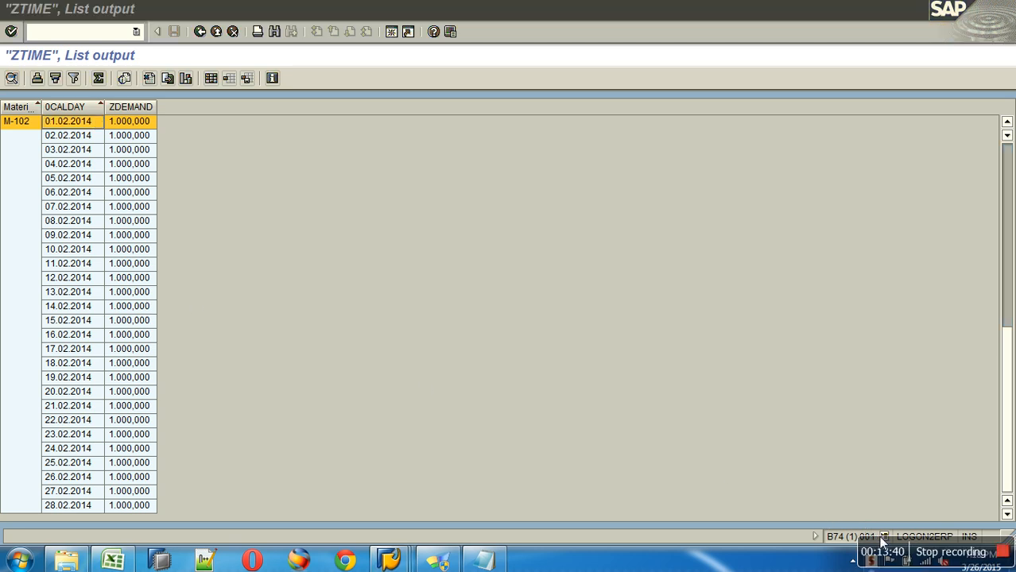